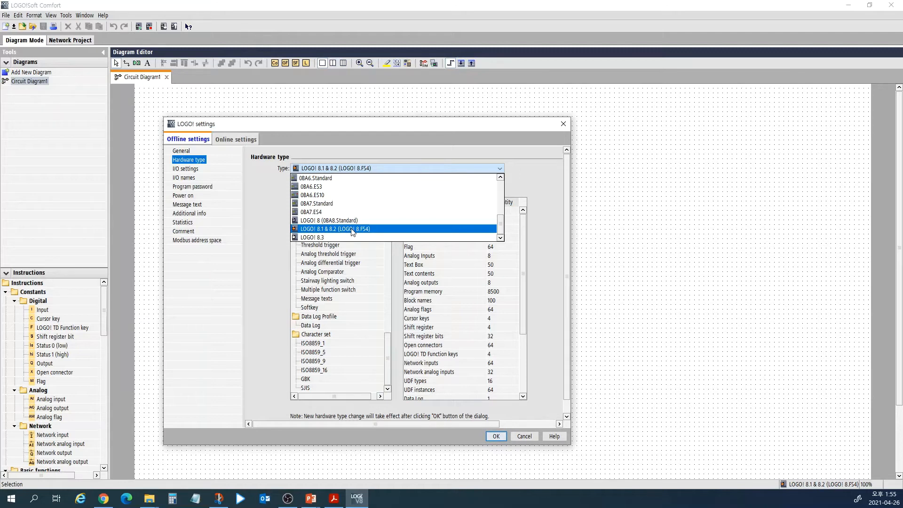
Set the circuit diagram's hardware type to LOGO! 8.1 & 8.2 (LOGO! 8.FS4) and apply the settings.
left_click(352, 229)
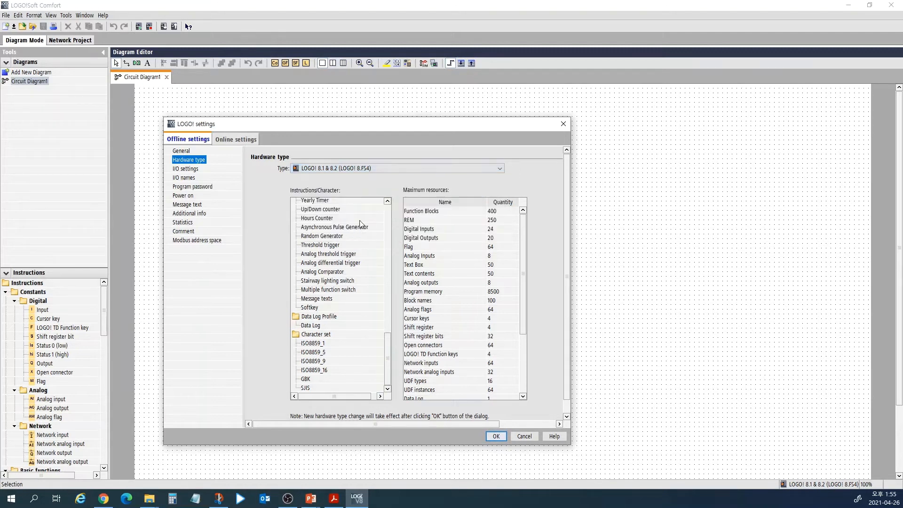
left_click(497, 437)
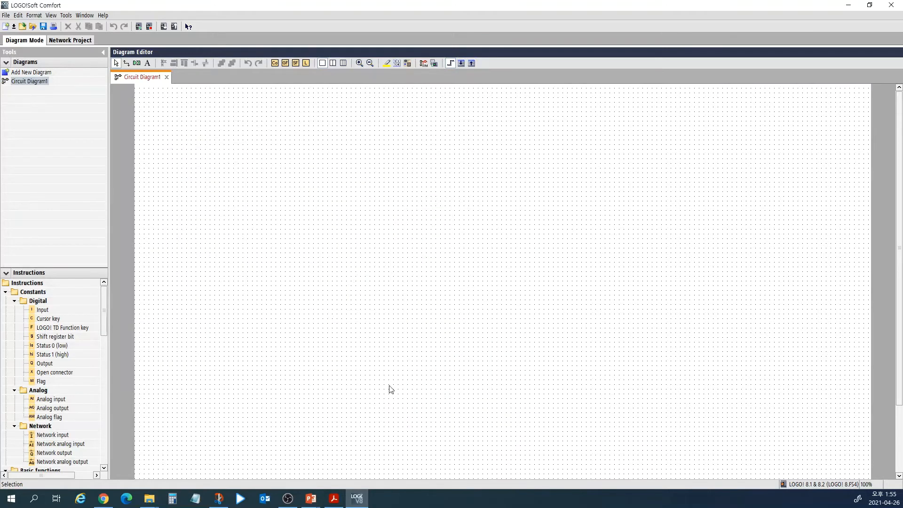
Place four digital input blocks, I1 to I4, one below the other on the empty Circuit Diagram1.
left_click_drag(49, 309, 289, 203)
left_click(289, 257)
left_click(294, 309)
left_click(303, 354)
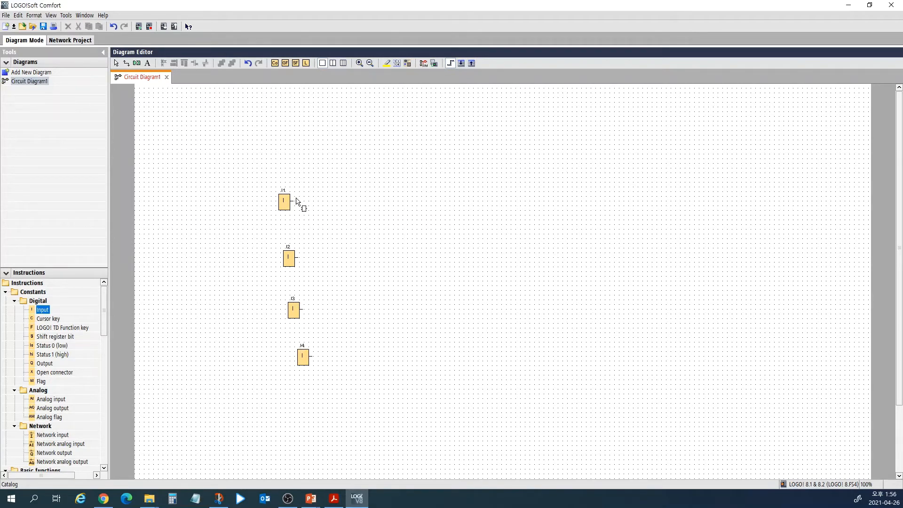
Place four digital output blocks, Q1 to Q4, in a column opposite the inputs.
mouse_move(105, 317)
left_mouse_down()
mouse_move(102, 339)
mouse_move(106, 323)
left_mouse_up()
left_click(45, 339)
left_click(436, 205)
left_click(439, 266)
left_click(444, 305)
left_click(445, 364)
Connect inputs I1, I2, I3 and I4 to outputs Q1, Q2, Q3 and Q4 respectively.
left_click_drag(292, 201, 426, 207)
left_click_drag(299, 259, 433, 267)
left_click_drag(309, 311, 442, 305)
left_click_drag(311, 357, 438, 368)
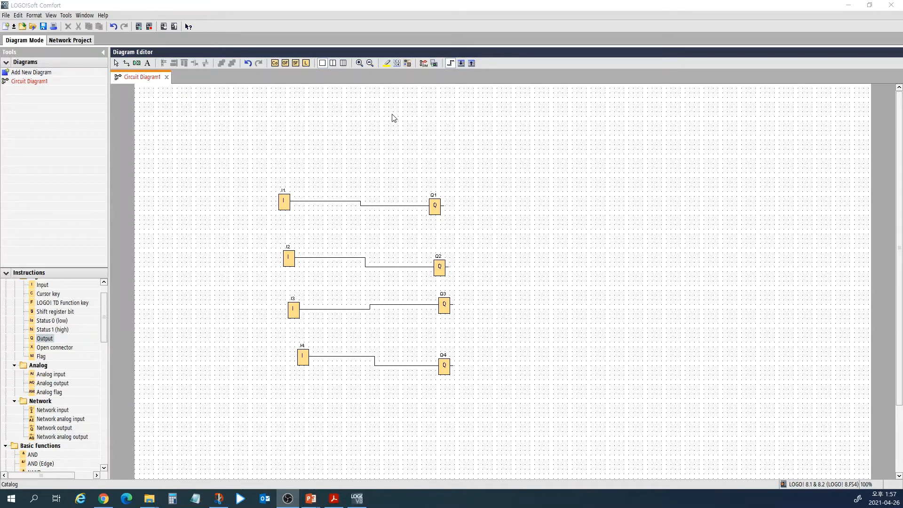
Convert the function block diagram to a ladder diagram and close Circuit Diagram1 without saving its changes.
left_click(407, 63)
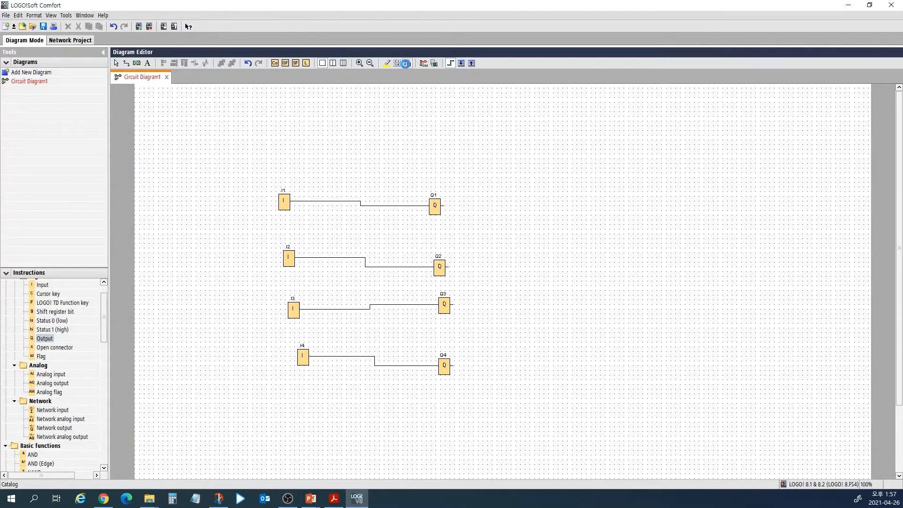
right_click(29, 83)
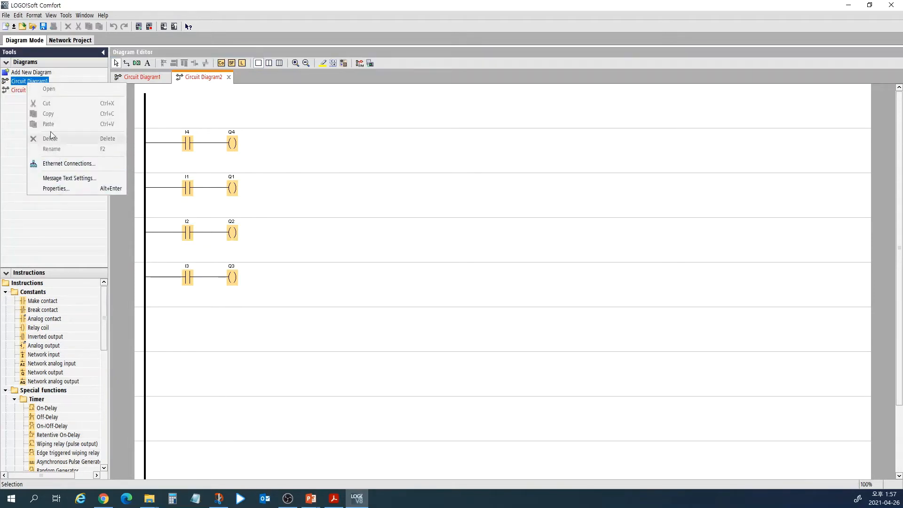
left_click(3, 94)
left_click(125, 78)
left_click(166, 77)
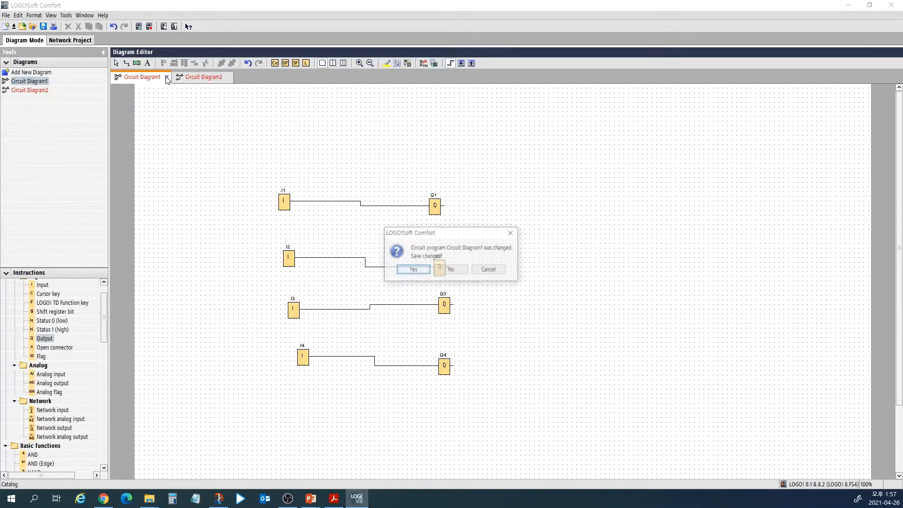
left_click(452, 273)
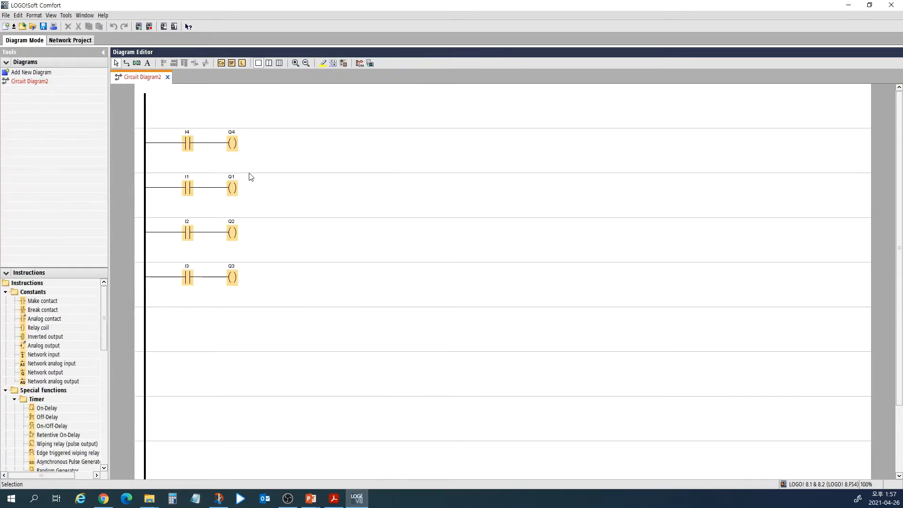
Check Circuit Diagram2's hardware type, enter an IP address beginning with 192.168 in its offline settings, and apply them.
right_click(34, 82)
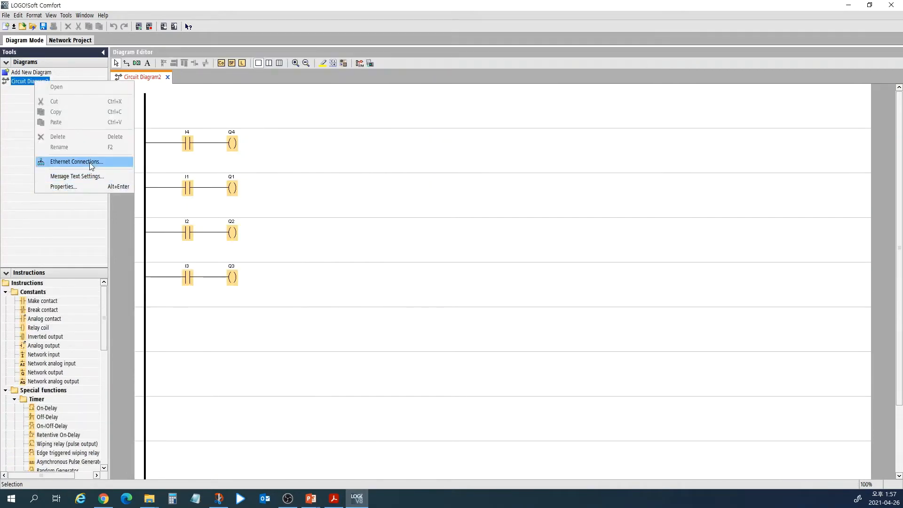
left_click(93, 187)
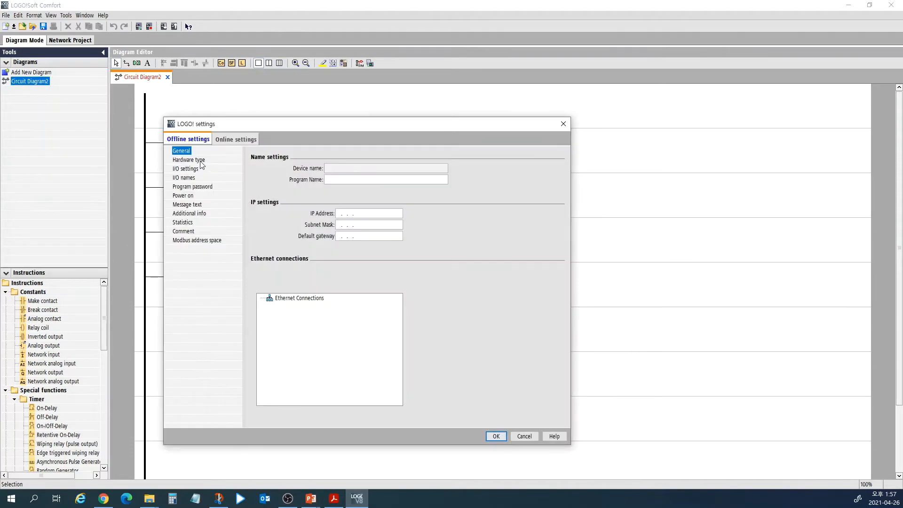
left_click(200, 160)
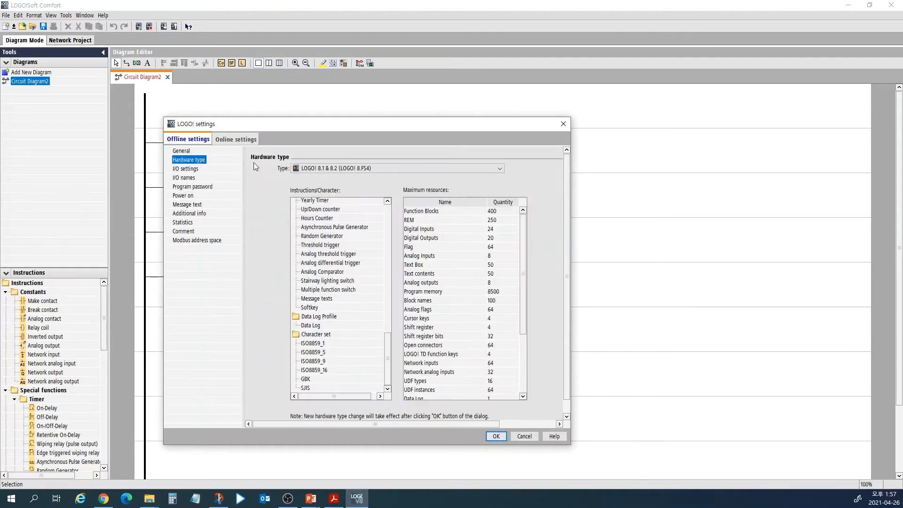
left_click(200, 152)
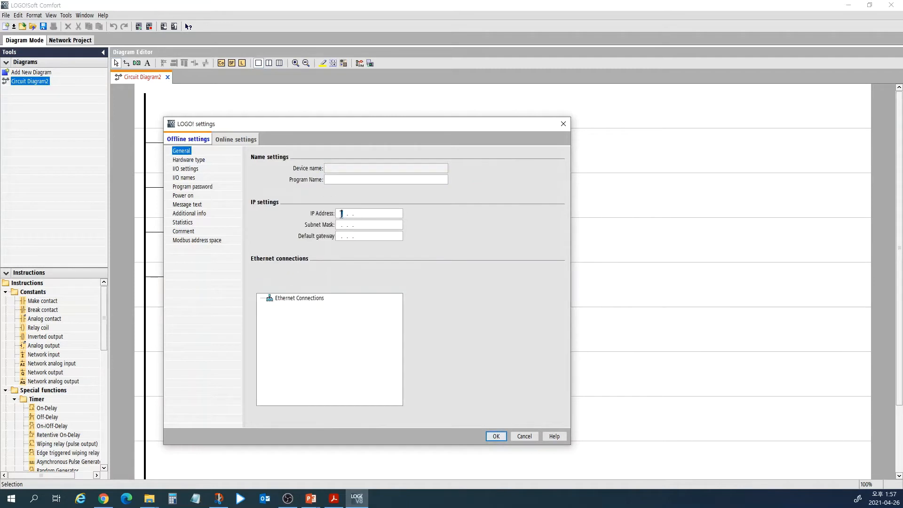
type("192.168")
left_click(342, 223)
left_click(495, 436)
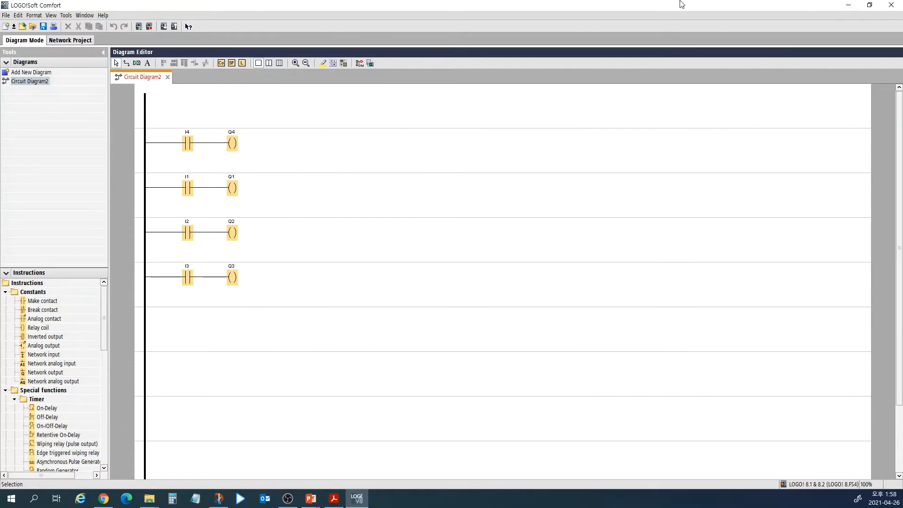
Launch LOGO! Web Editor from the desktop.
left_click(870, 8)
left_click_drag(436, 111, 568, 107)
double_click(228, 114)
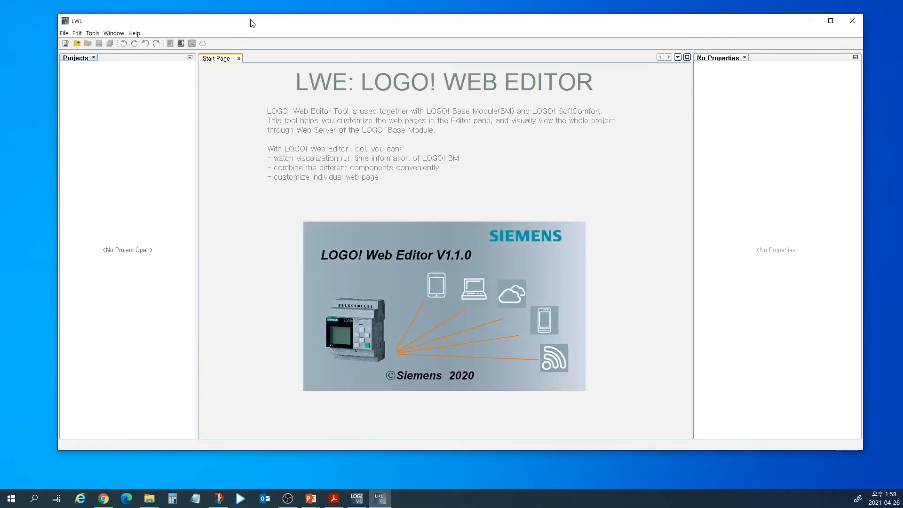
left_click_drag(253, 24, 236, 24)
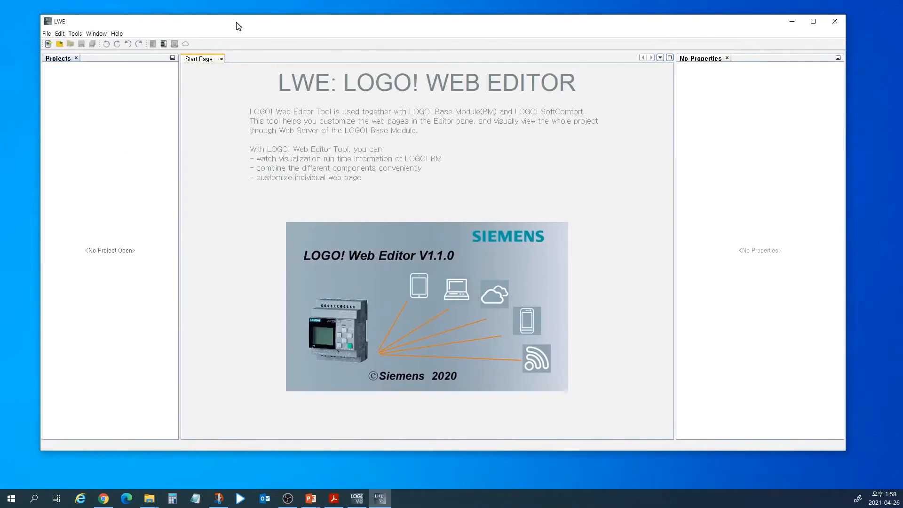
Create a web project named lwe2 with a default resolution of 1440*900 and maximize the editor window.
left_click(49, 44)
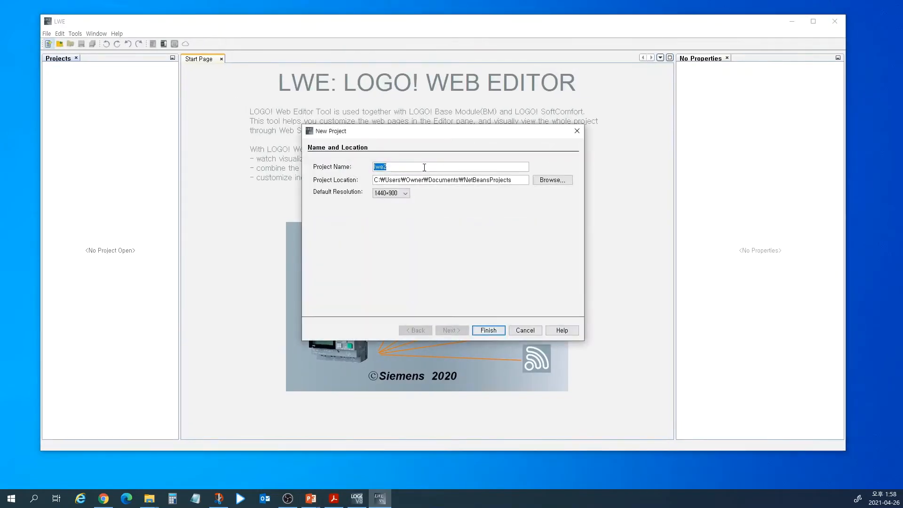
left_click(487, 331)
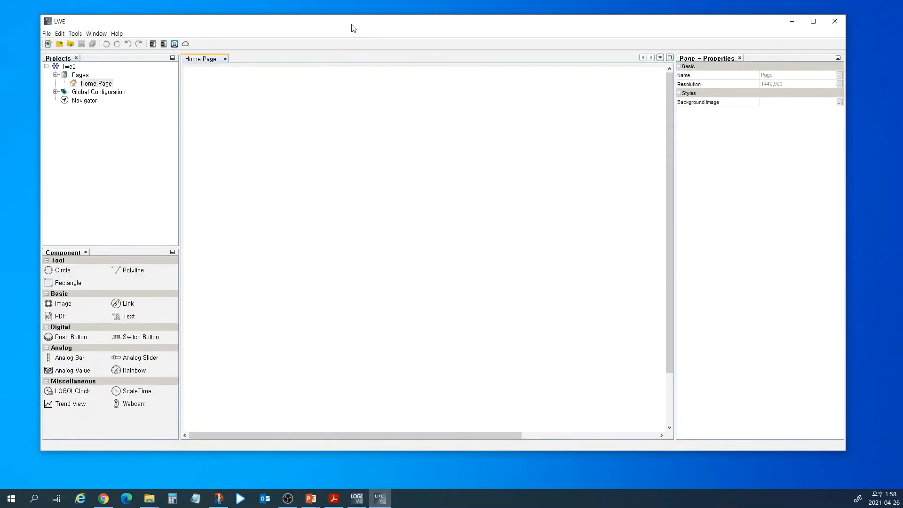
double_click(353, 28)
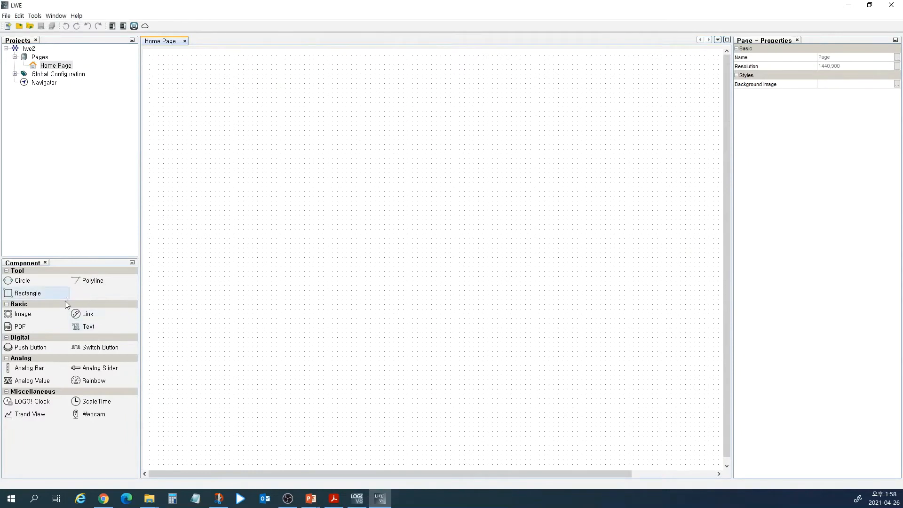
Add a text component to the upper part of the Home Page with the text "Jimmy PLC".
left_click(89, 327)
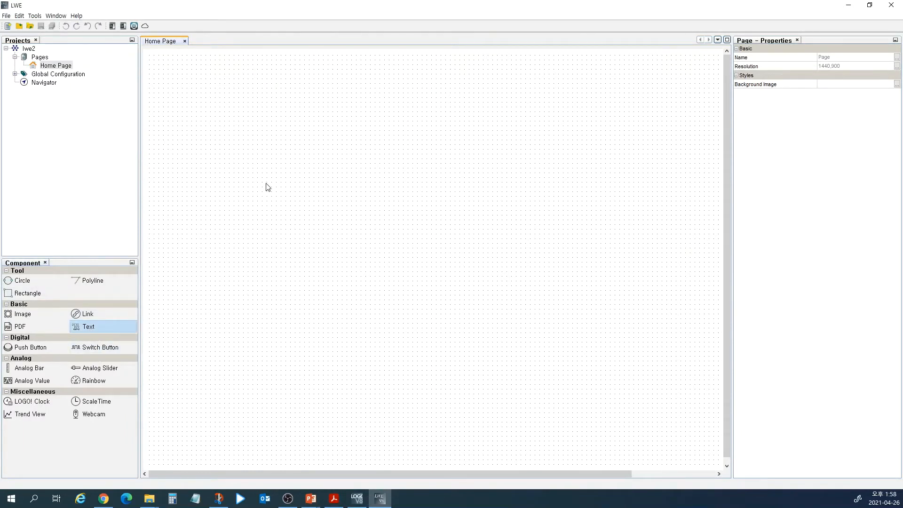
left_click_drag(100, 332, 257, 175)
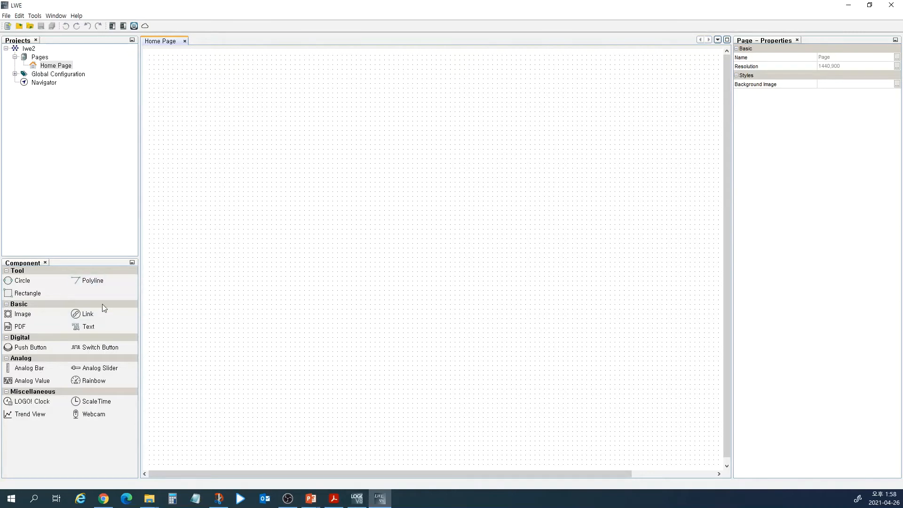
left_click(90, 328)
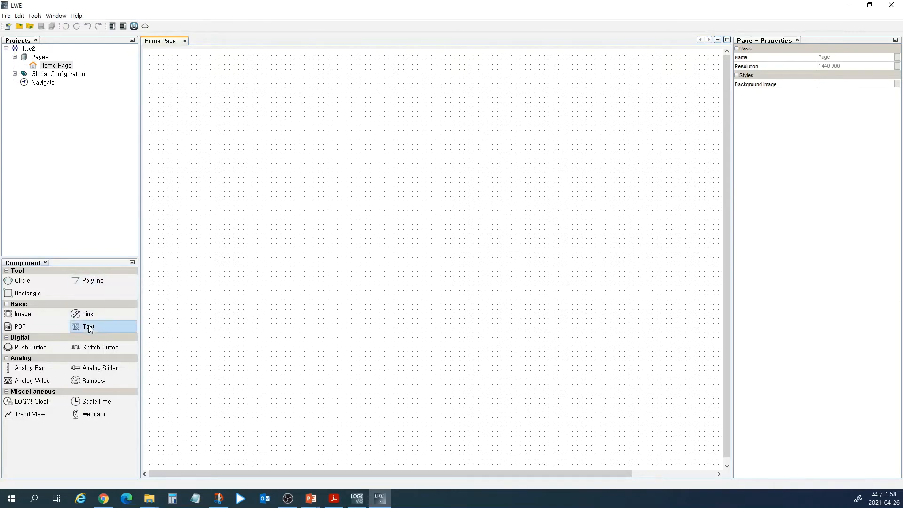
left_click(276, 146)
double_click(294, 163)
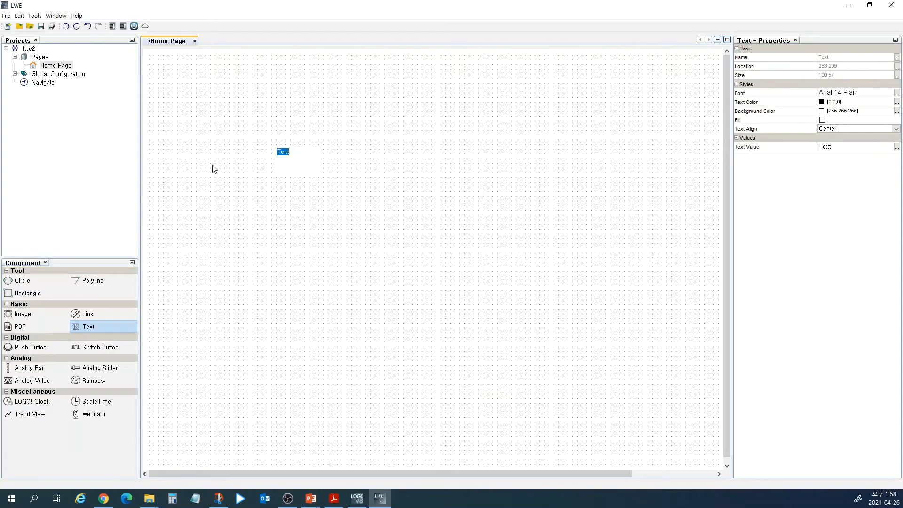
type("Jimmy PLC")
left_click(329, 159)
Set the text color of the "Jimmy PLC" component to the pinkish red [255,0,102].
double_click(298, 162)
left_click(897, 102)
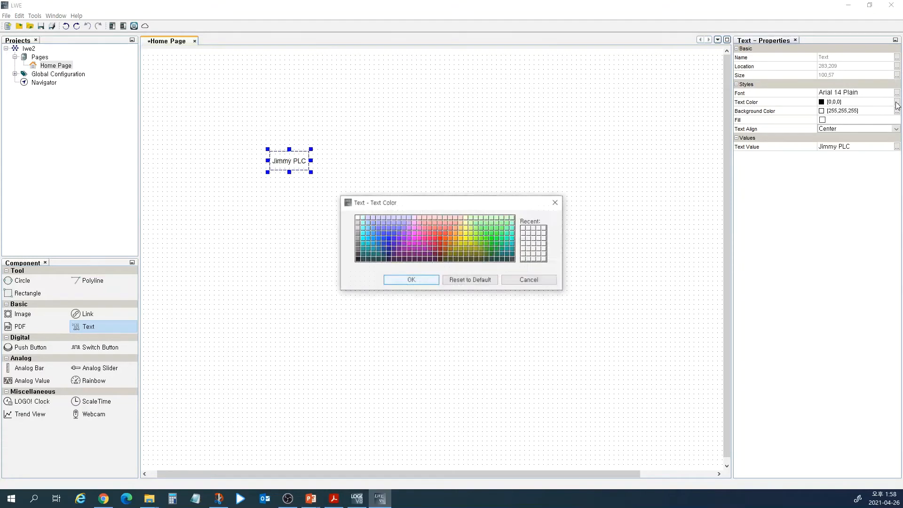
left_click(430, 238)
left_click(411, 280)
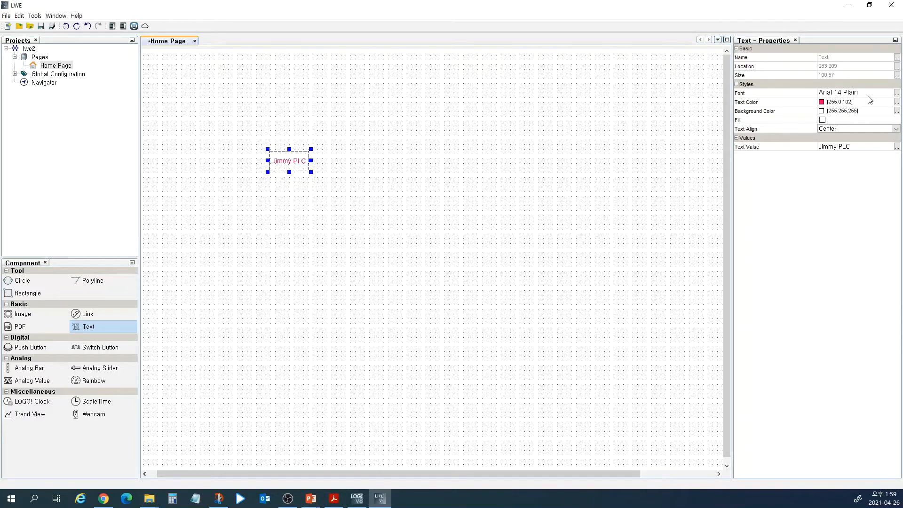
Set the font of the "Jimmy PLC" text to Arial, Bold, size 48.
left_click(897, 93)
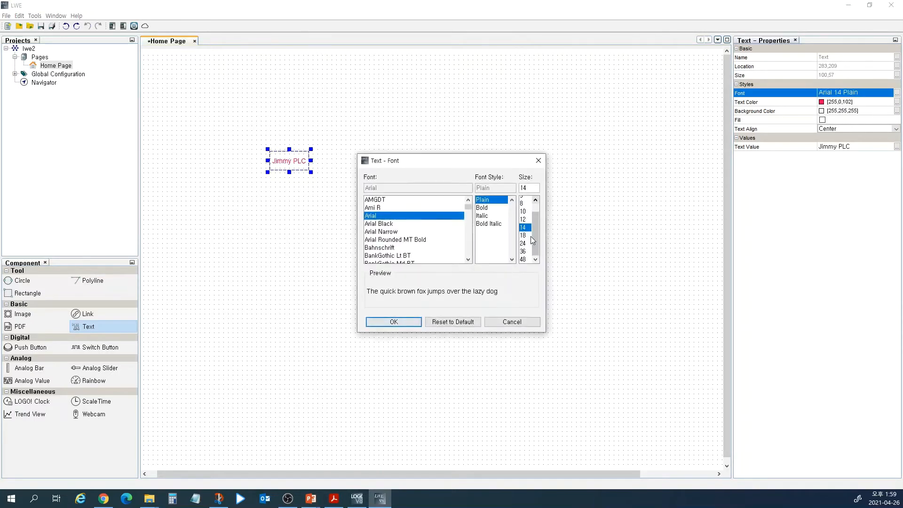
left_click(523, 259)
left_click(482, 208)
left_click(417, 323)
Enlarge the "Jimmy PLC" text box to about 603 by 96 and move it up to about 289,124.
left_click_drag(312, 161, 548, 160)
left_click_drag(408, 172, 407, 190)
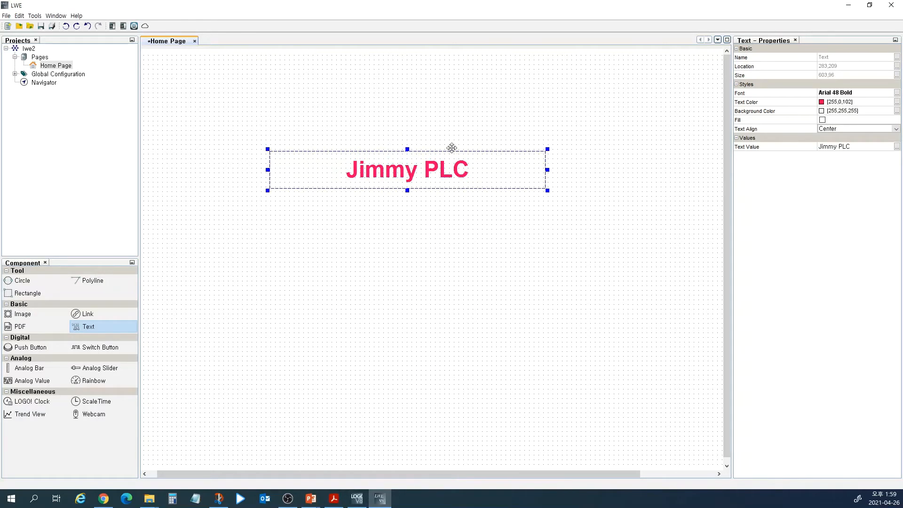
left_click(492, 140)
left_click(465, 166)
left_click_drag(468, 149, 471, 108)
right_click(57, 68)
left_click(47, 69)
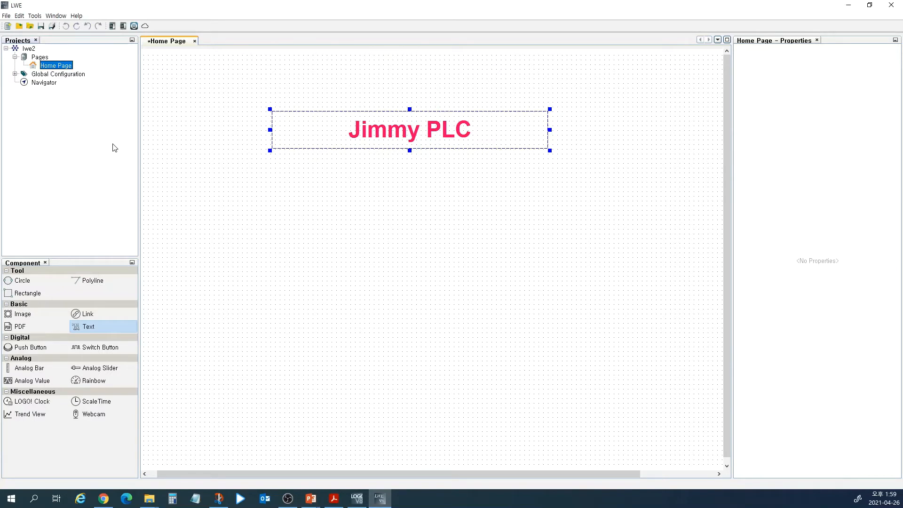
left_click(29, 49)
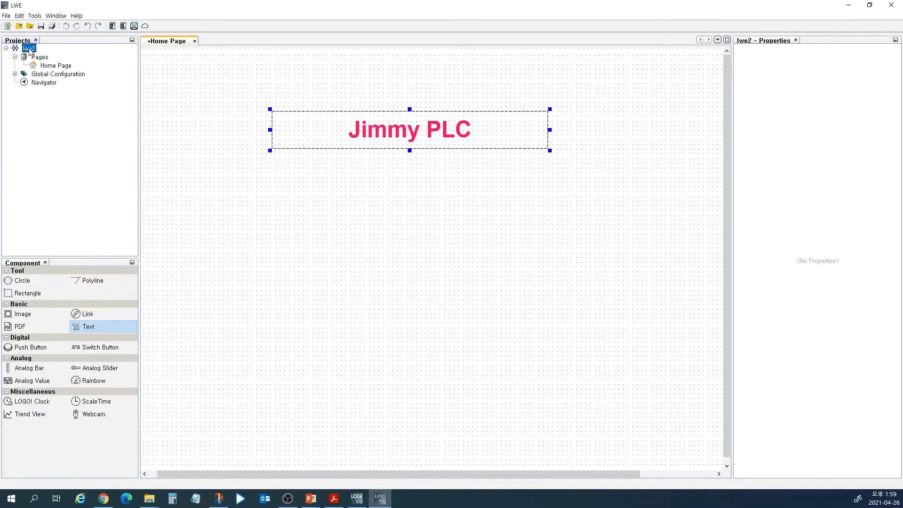
left_click(59, 66)
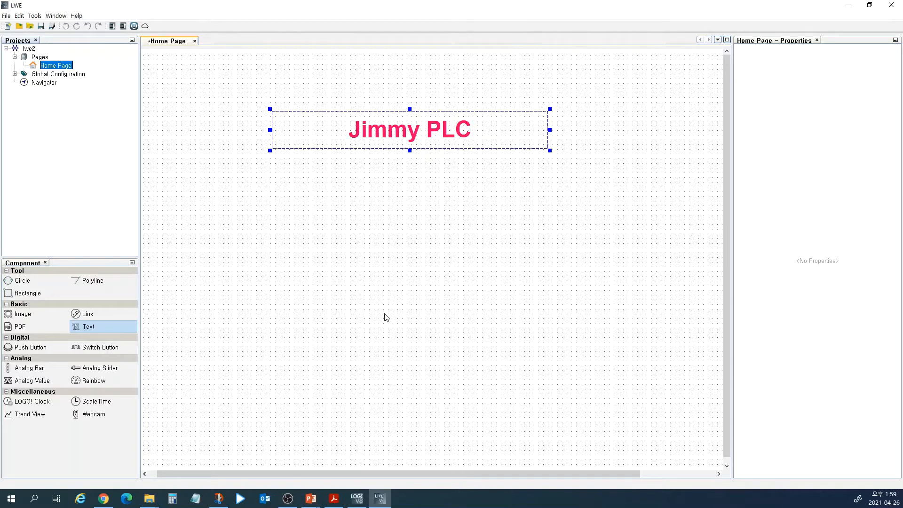
left_click(288, 499)
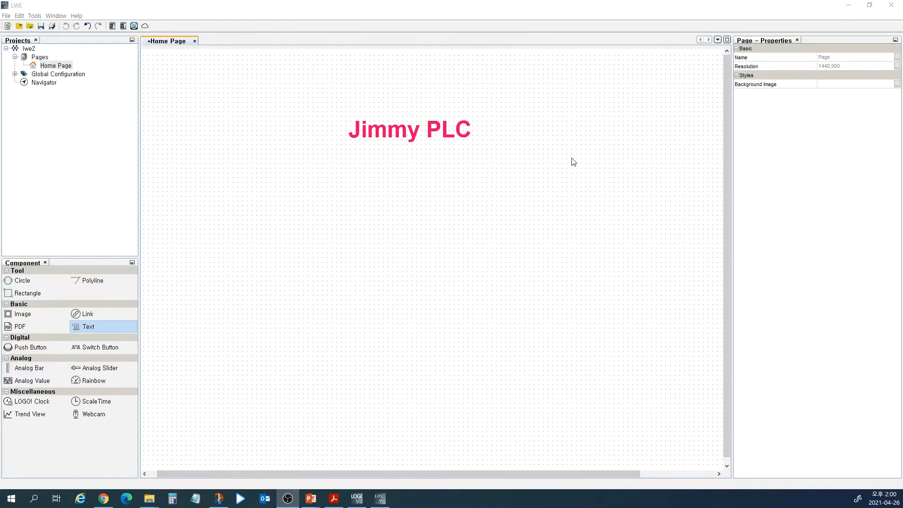
Set the Home Page resolution to a width of 1024 and a height of 768.
left_click(836, 67)
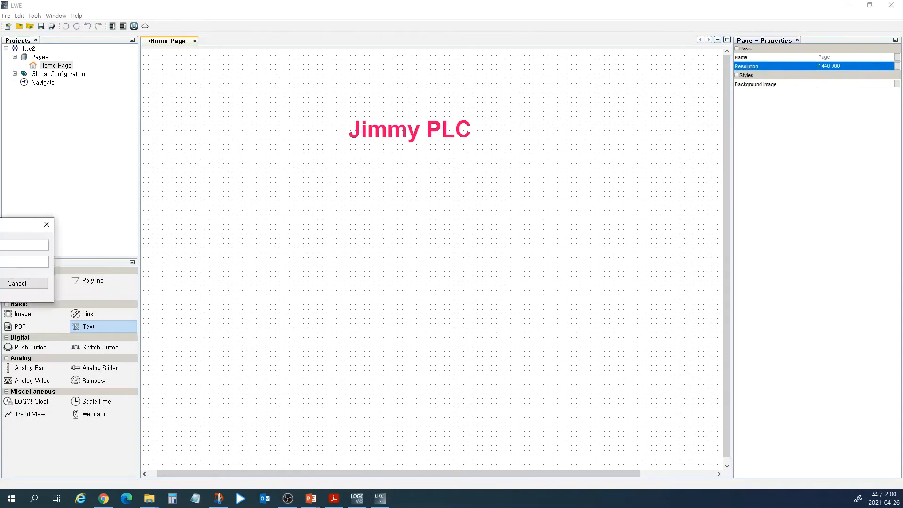
left_click_drag(352, 210, 370, 210)
double_click(404, 226)
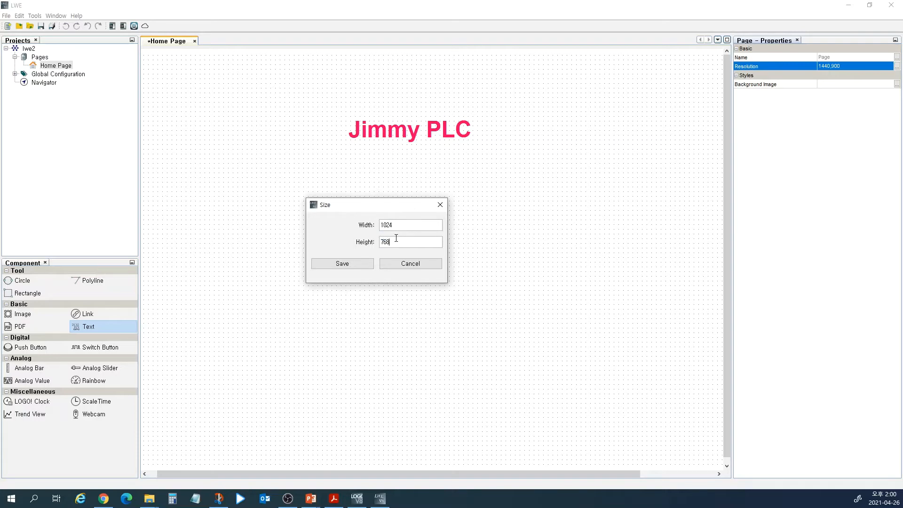
left_click(345, 264)
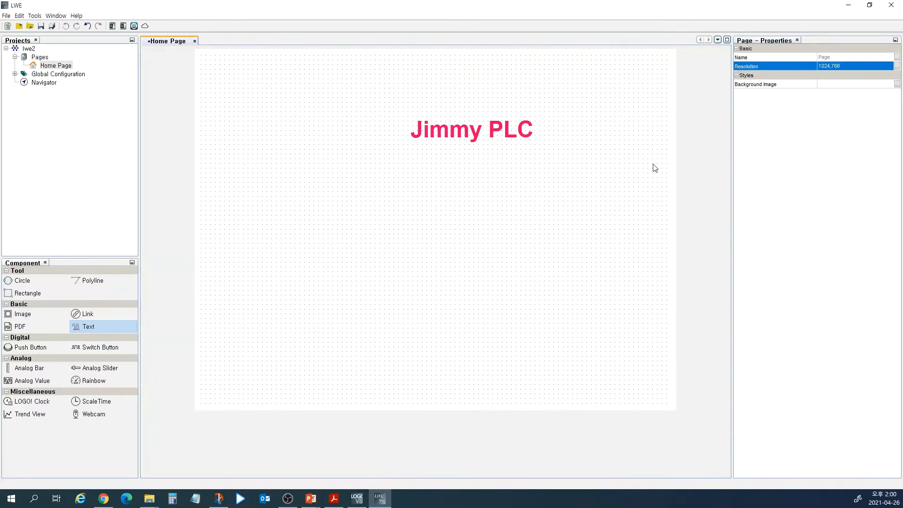
Move the "Jimmy PLC" title to about 211,82 so it is centered near the top of the page.
left_click(482, 140)
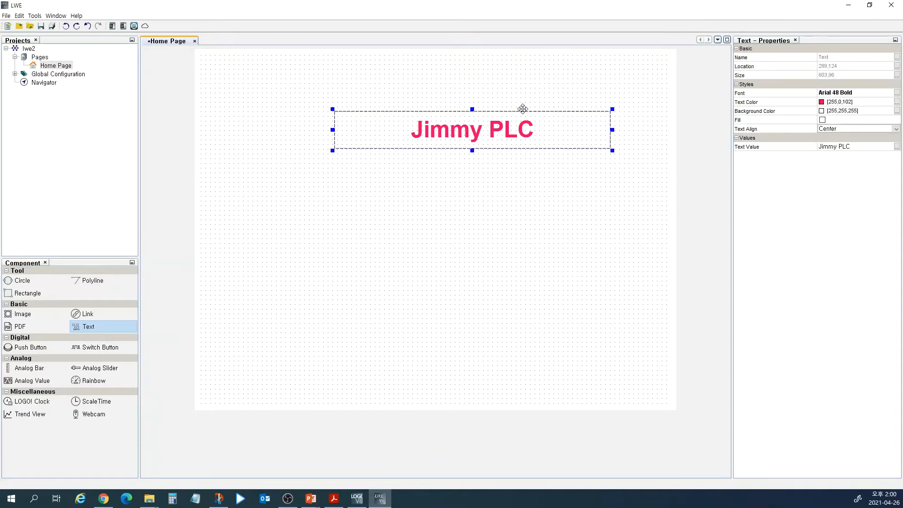
left_click_drag(535, 110, 500, 91)
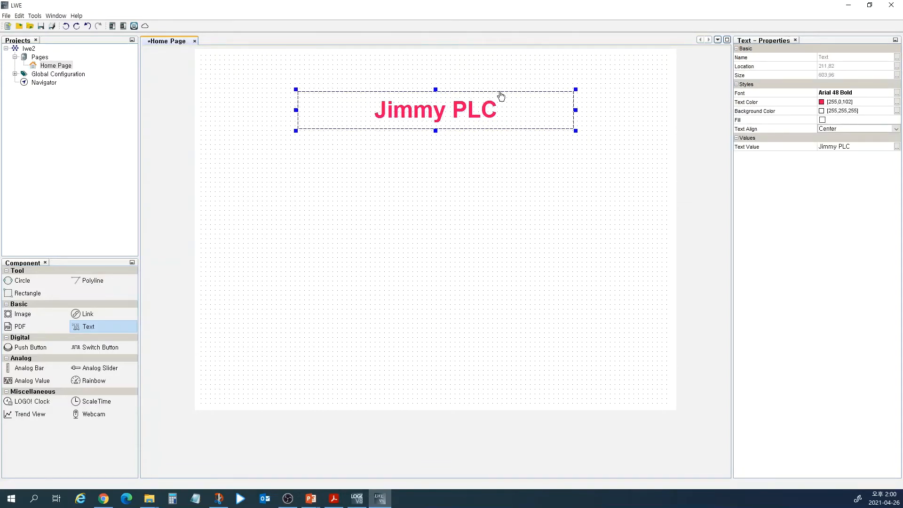
Move the "Jimmy PLC" title up to about 211,37, near the page's upper edge.
left_click(527, 204)
left_click(485, 113)
left_click_drag(463, 96, 463, 75)
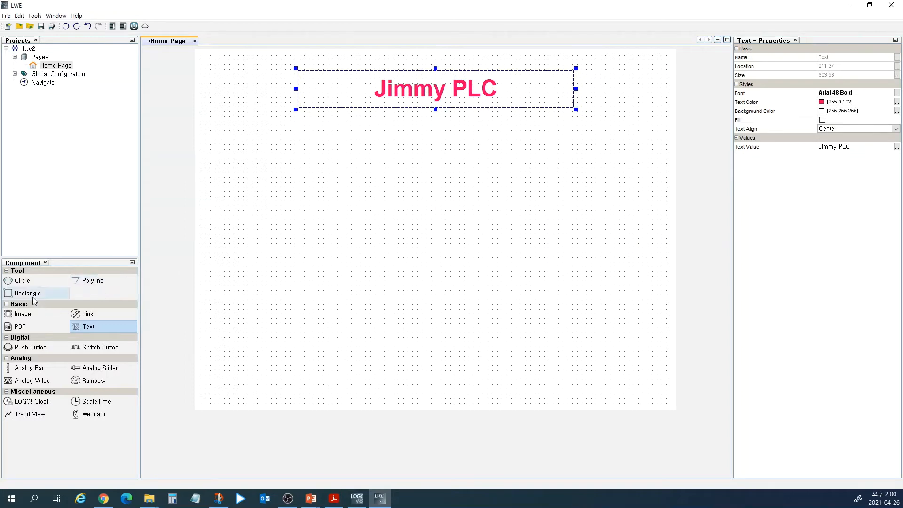
Place a Switch Button component below the title at about 169,215.
left_click(91, 348)
left_click_drag(249, 172, 301, 205)
left_click_drag(99, 351, 298, 167)
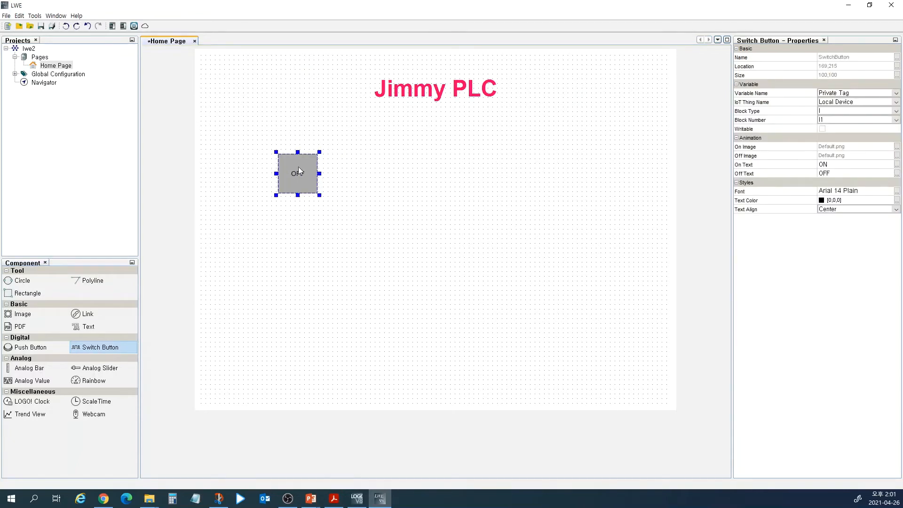
Examine the switch button's On and Off texts and browse the built-in graph categories available for its On image.
left_click(833, 173)
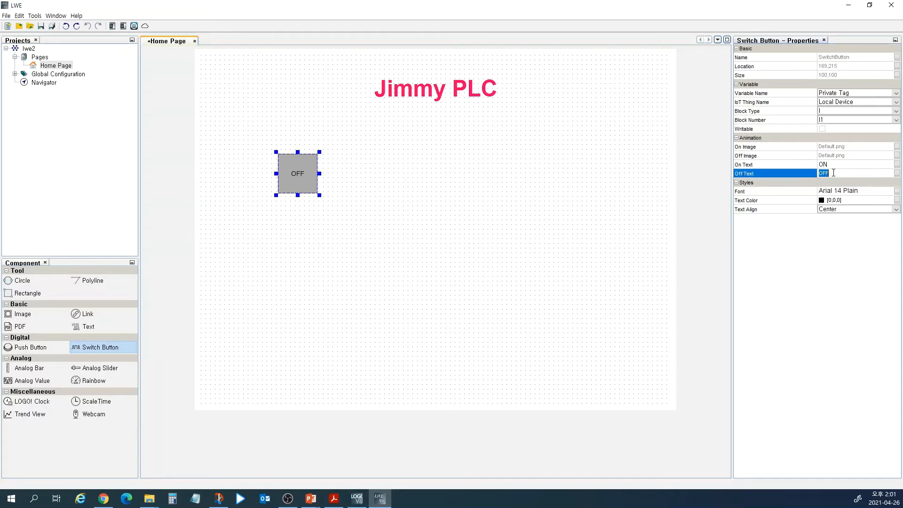
left_click(836, 164)
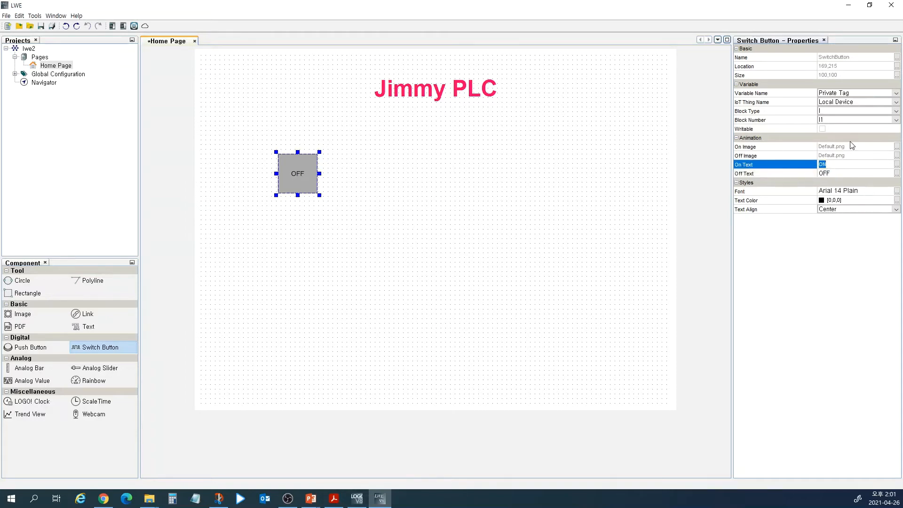
left_click(898, 148)
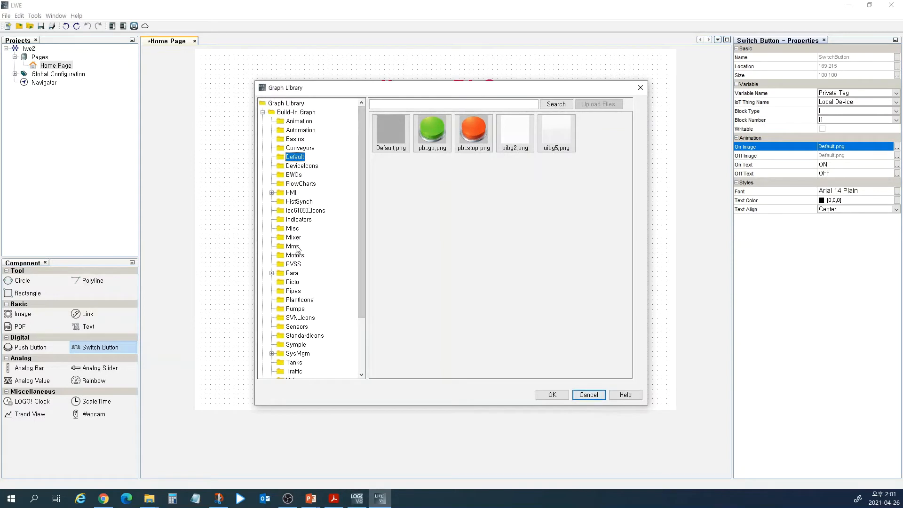
left_click(292, 122)
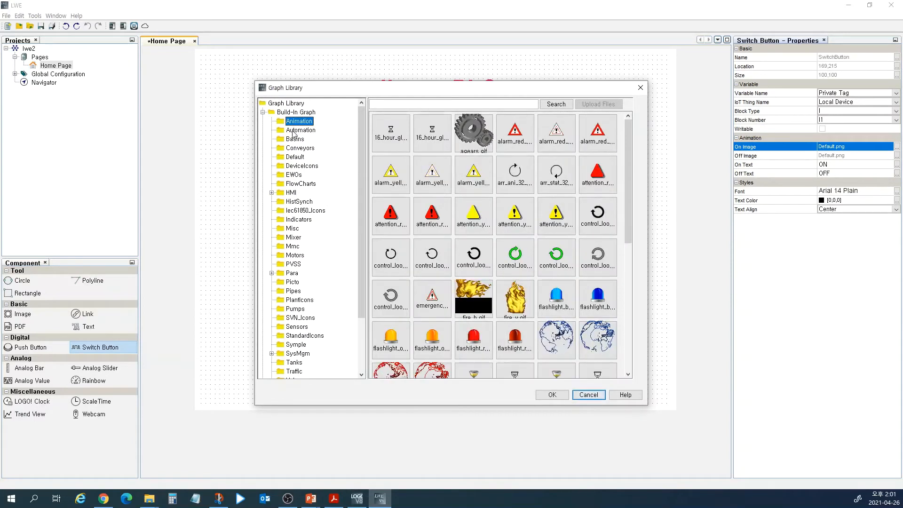
left_click(295, 139)
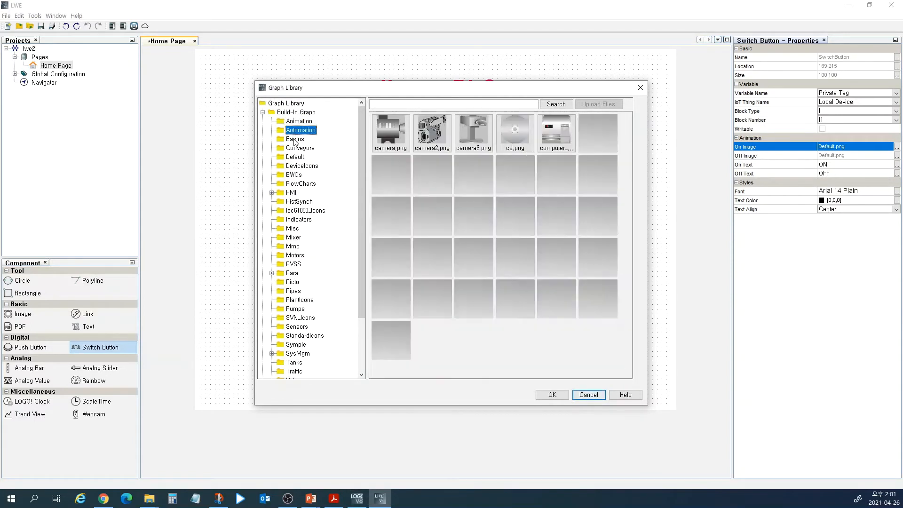
left_click(297, 148)
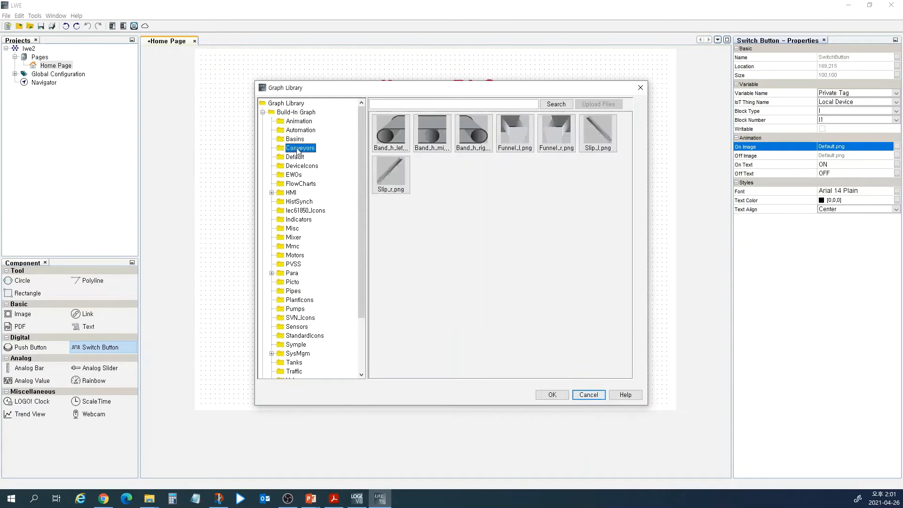
left_click(296, 158)
left_click(297, 166)
left_click(292, 193)
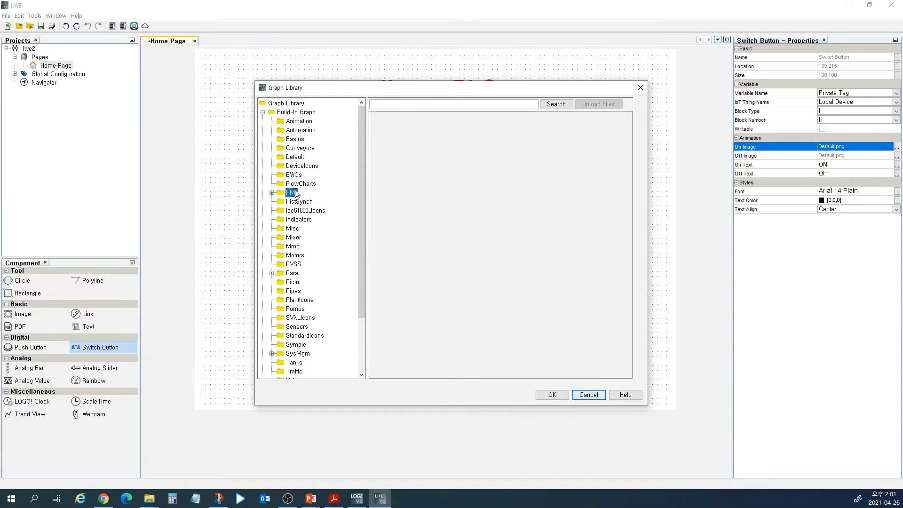
left_click(295, 219)
left_click(293, 246)
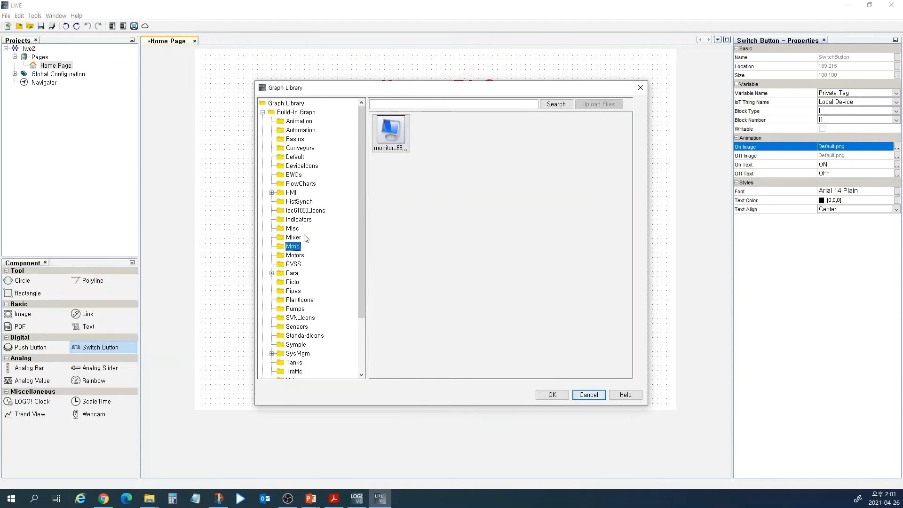
scroll(295, 252, "down", 3)
left_click(295, 250)
left_click(292, 223)
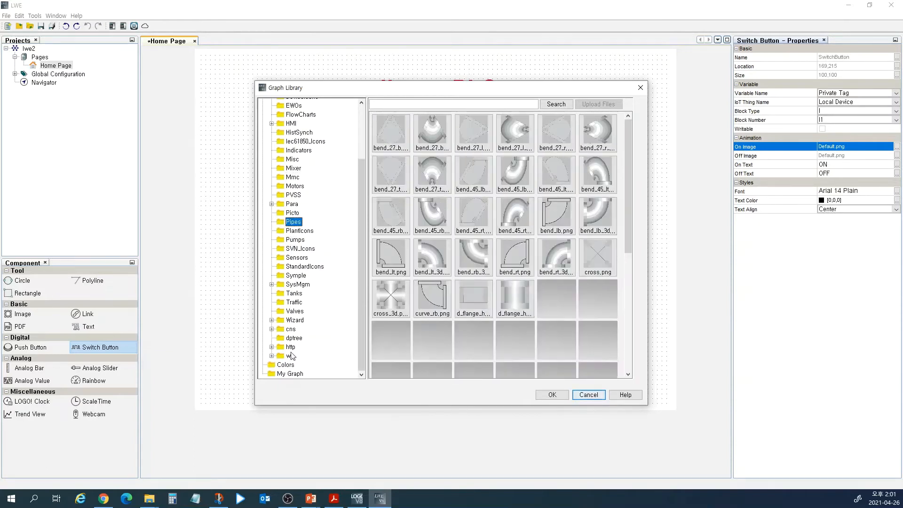
Set the switch button's On image to Chartreuse.png from the Colors library.
left_click(285, 365)
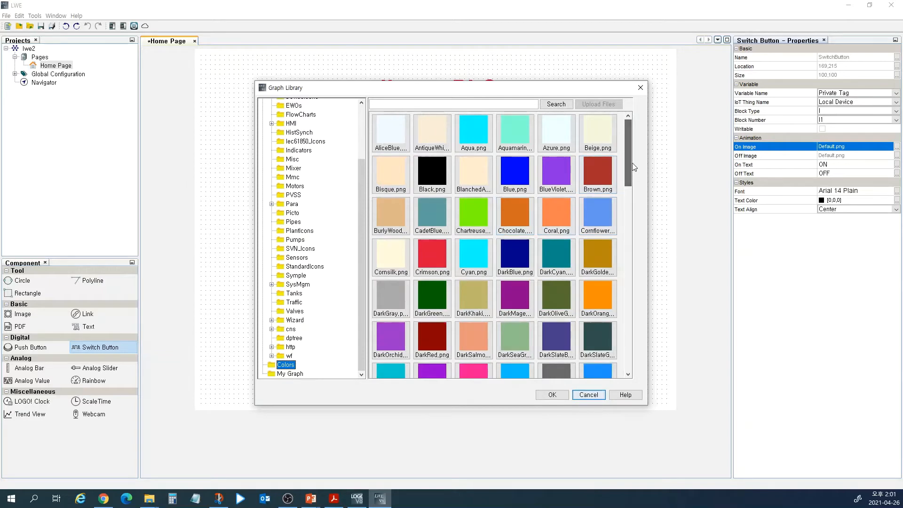
left_click_drag(533, 84, 520, 75)
left_click(454, 205)
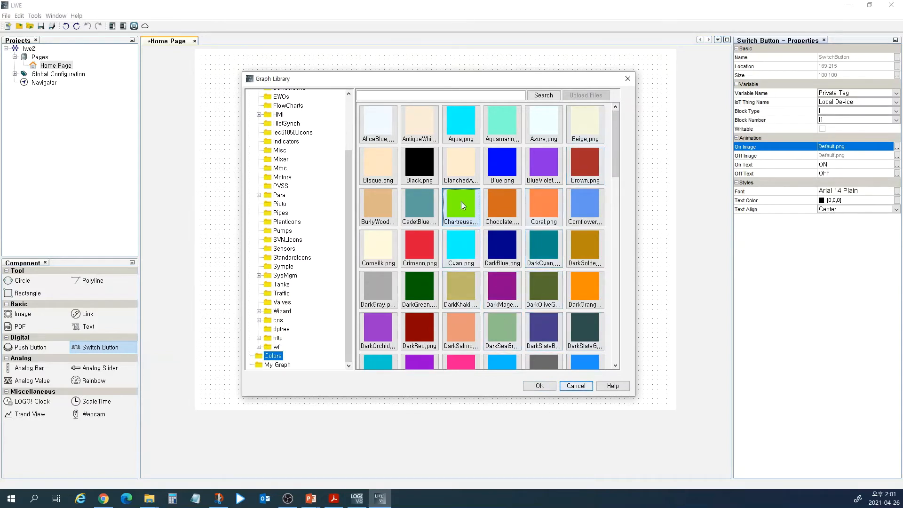
left_click(546, 387)
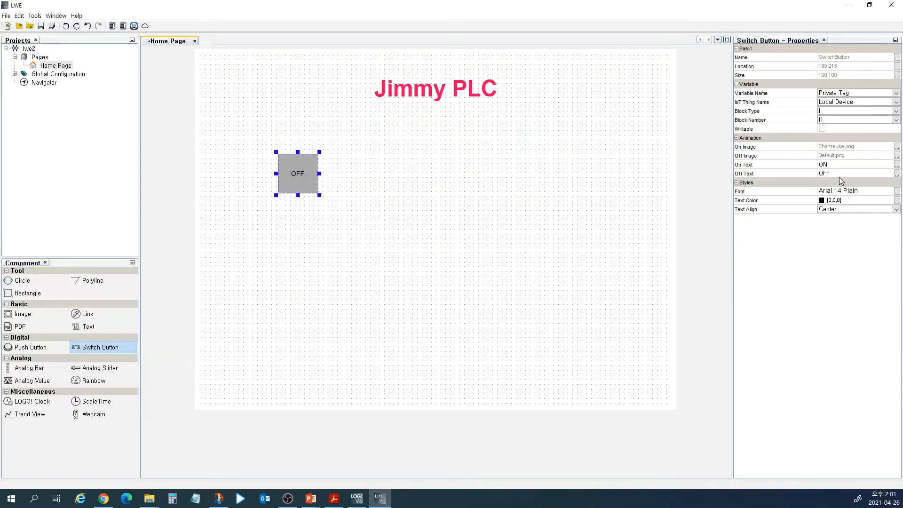
Set the switch button's On image to DarkGray.png and move the button to about 177,216.
left_click_drag(298, 175, 309, 167)
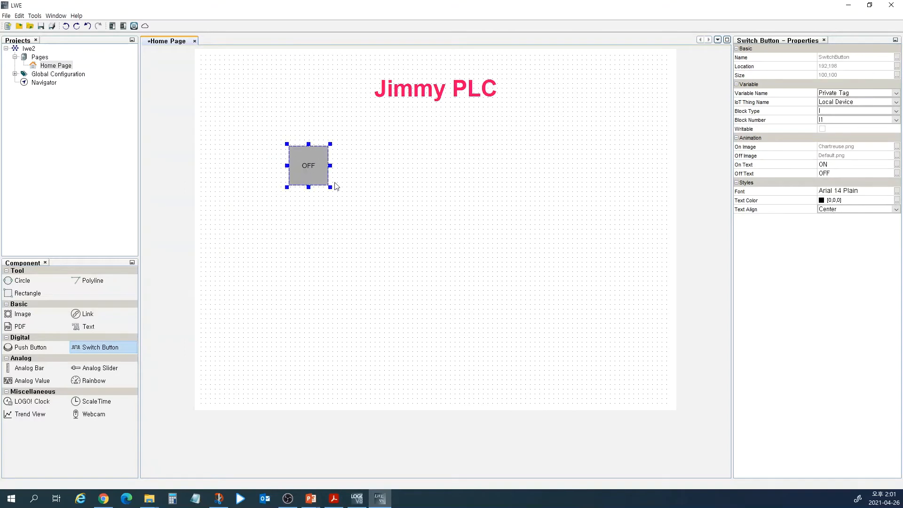
left_click(897, 147)
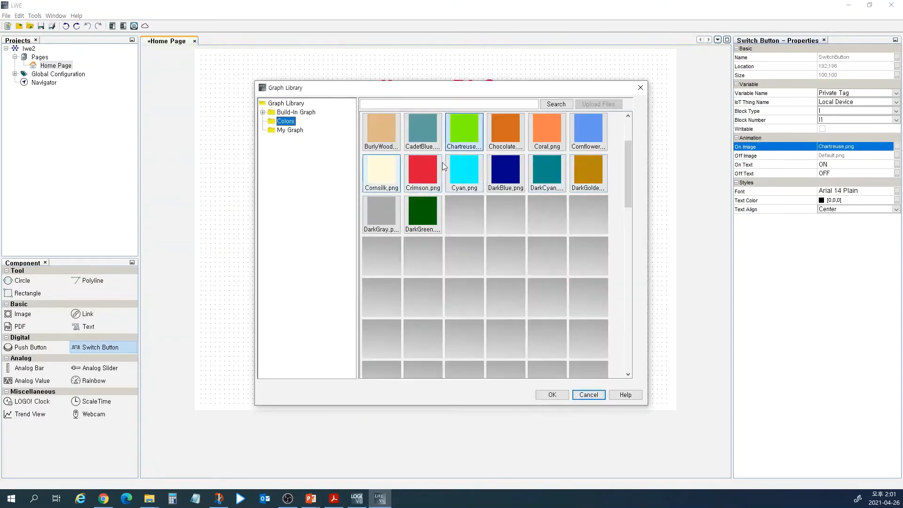
left_click(558, 396)
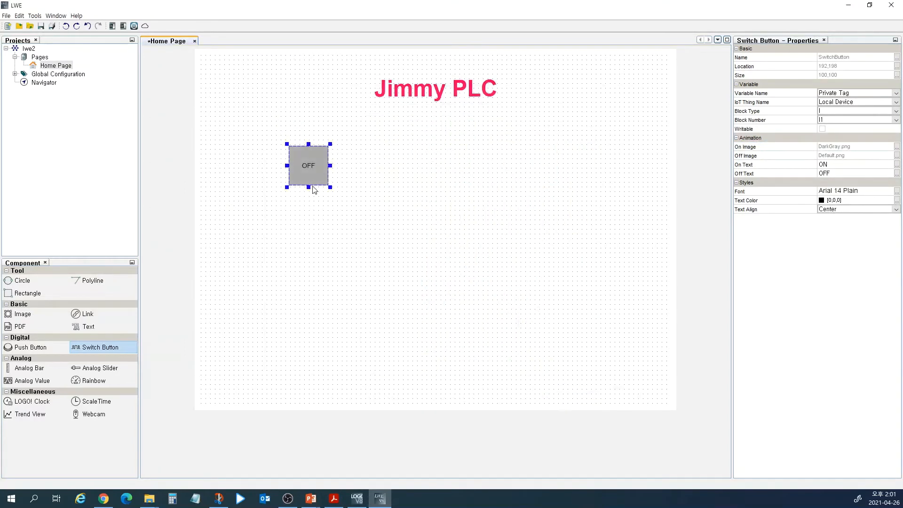
left_click_drag(307, 165, 309, 169)
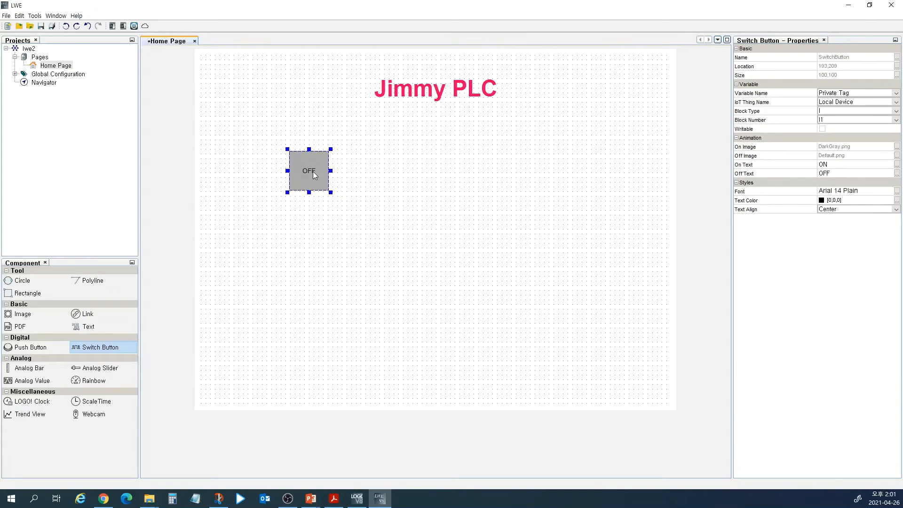
left_click_drag(306, 151, 298, 154)
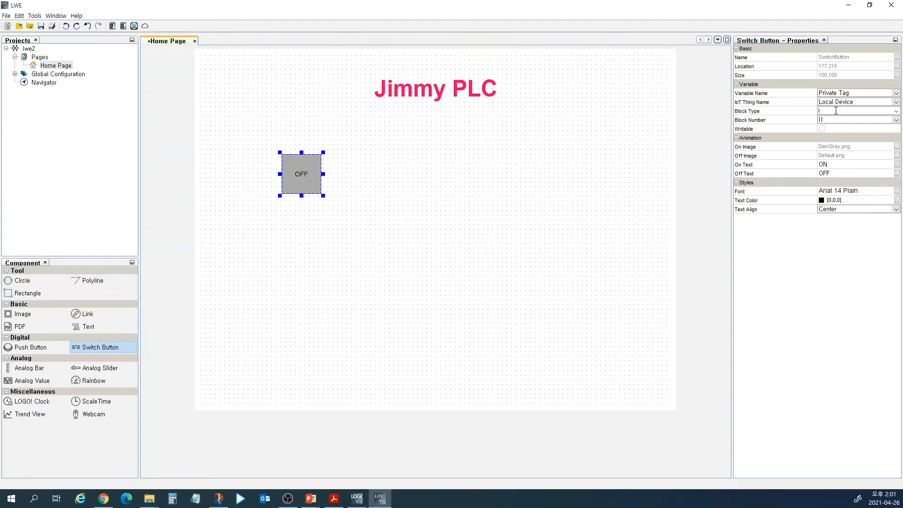
Examine the block type and block number options available for the switch button.
left_click(877, 110)
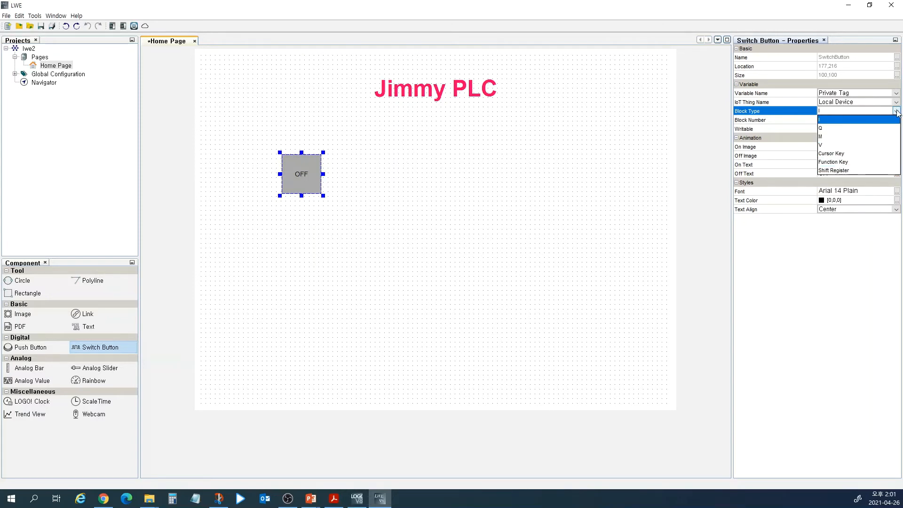
left_click(868, 113)
left_click(895, 112)
left_click(895, 112)
left_click(844, 119)
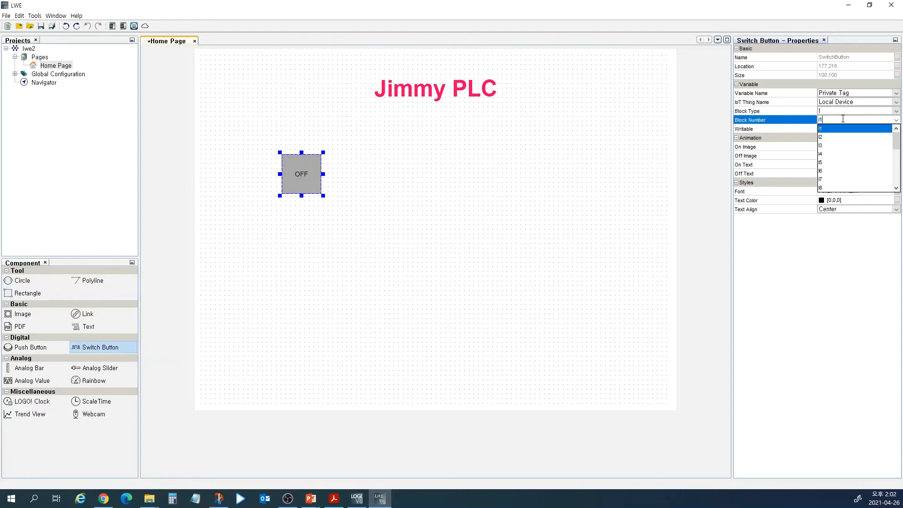
left_click(893, 118)
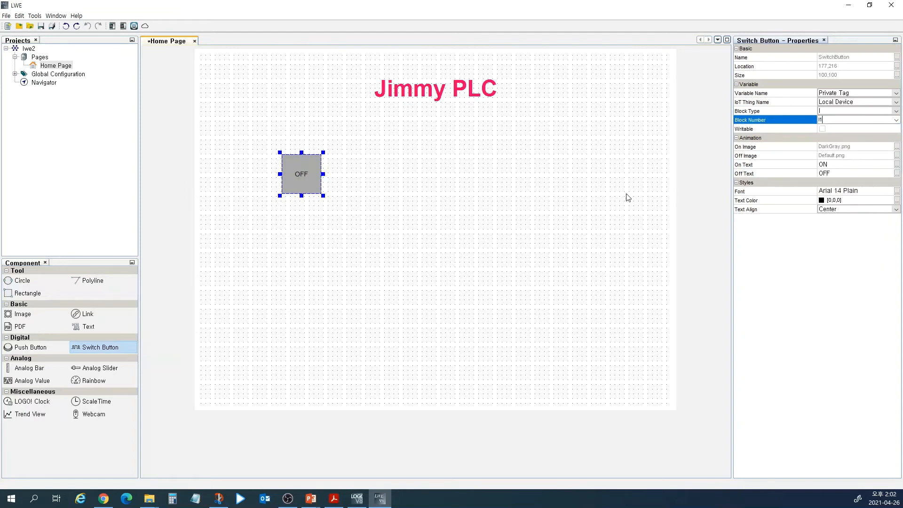
Duplicate the switch button three times and line the copies up in a row beside it, the last at about 667,216.
left_click(363, 197)
left_click(299, 178)
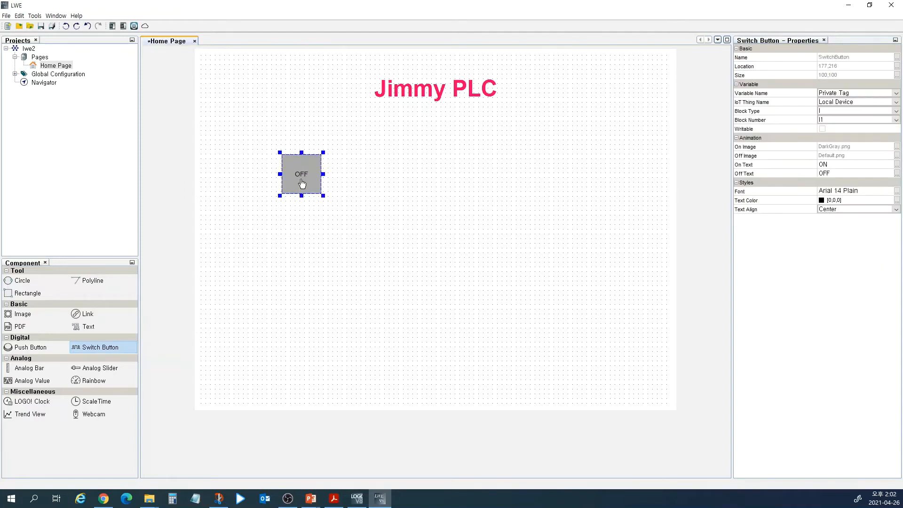
left_click(346, 190)
left_click(346, 190)
left_click_drag(366, 217, 349, 176)
left_click(412, 184)
key("ctrl+v")
left_click_drag(416, 213, 425, 175)
left_click(480, 182)
key("ctrl+v")
left_click_drag(498, 203, 531, 174)
Adjust the row spacing by moving the second switch button to about 333,216 and the third to about 489,216.
left_click_drag(354, 175, 367, 174)
left_click_drag(432, 182, 444, 180)
left_click_drag(367, 178, 374, 178)
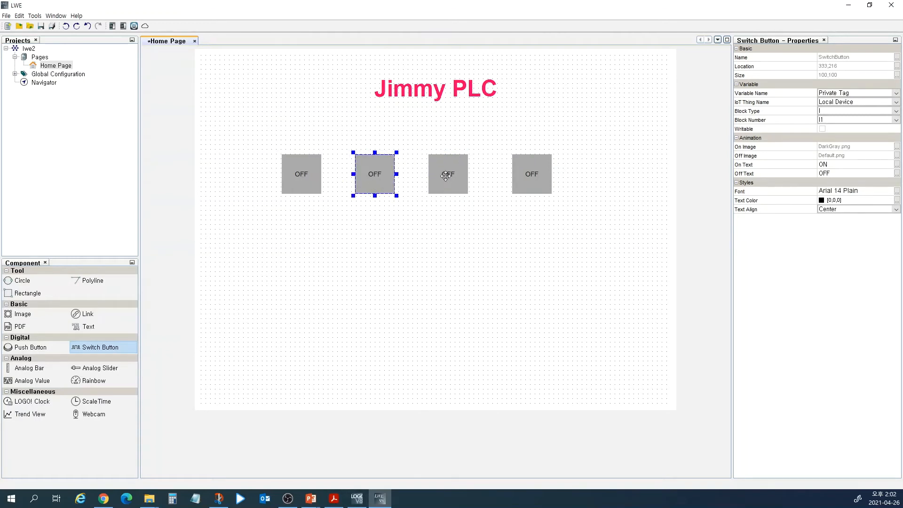
Set the block numbers of the second, third and fourth switch buttons to I2, I3 and I4.
left_click(847, 119)
left_click(833, 135)
left_click(450, 174)
left_click(833, 122)
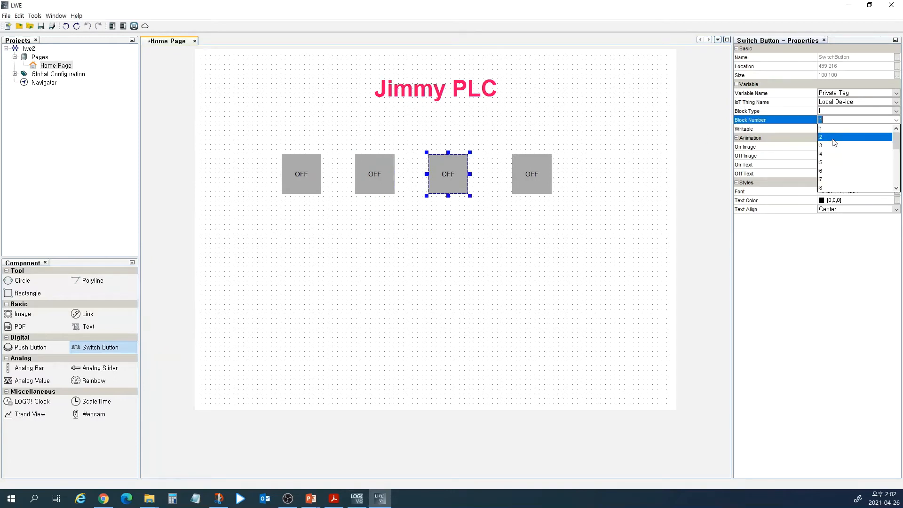
left_click(833, 146)
left_click(543, 175)
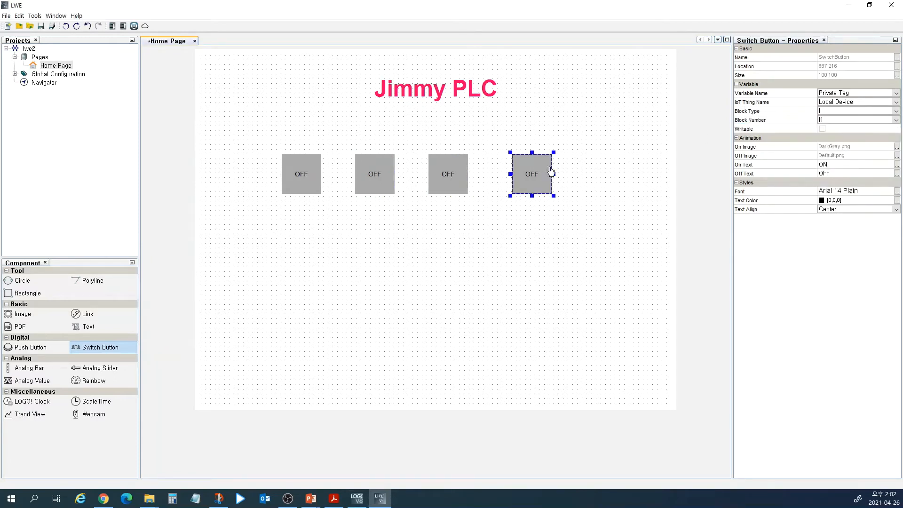
left_click(851, 121)
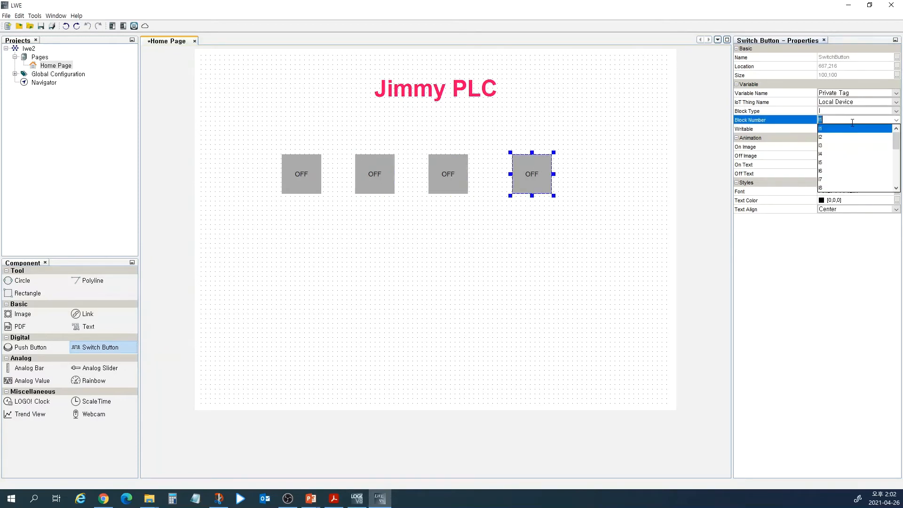
left_click(847, 159)
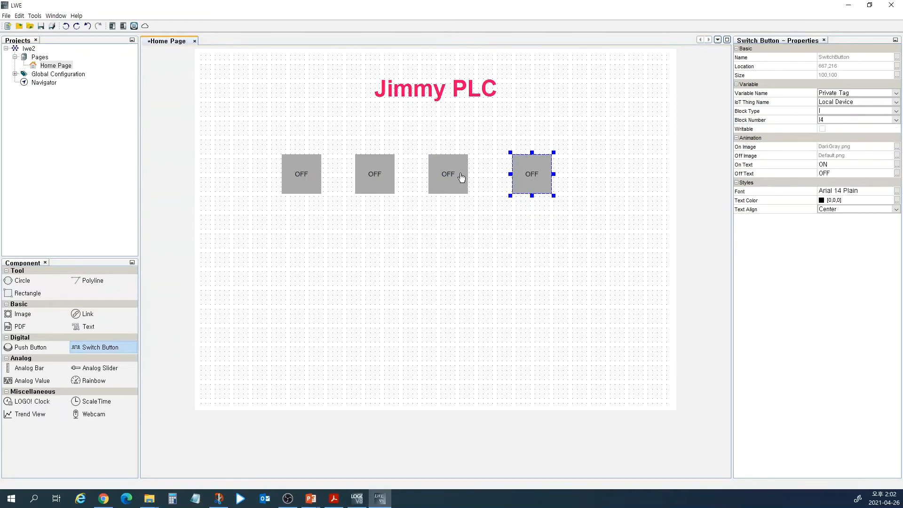
Move the fourth switch button to about 659,216 and check the properties of the copied buttons.
left_click_drag(532, 181, 528, 181)
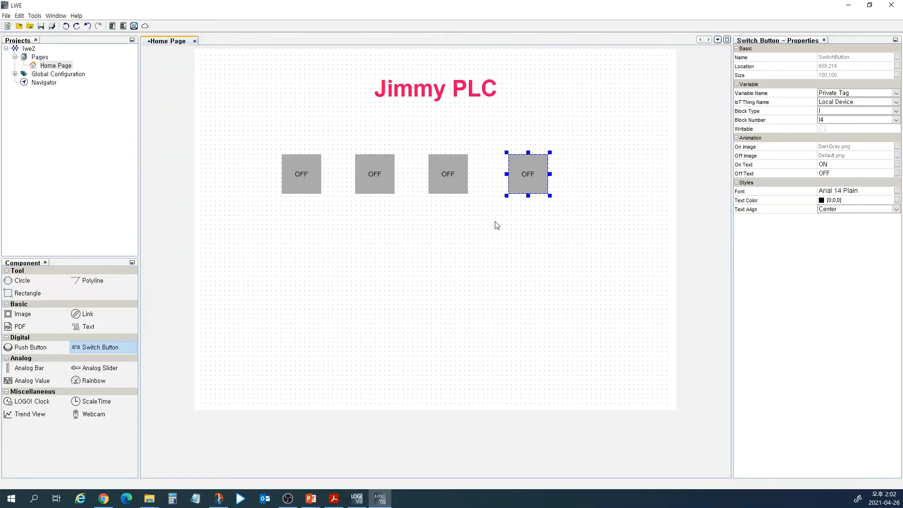
left_click(495, 222)
left_click(540, 185)
left_click(437, 182)
left_click(370, 179)
left_click(403, 240)
left_click(31, 348)
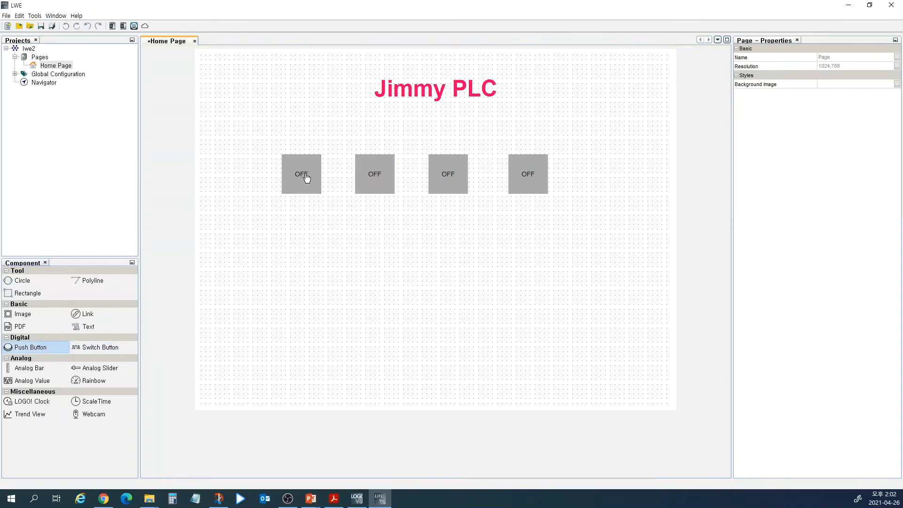
left_click(429, 227)
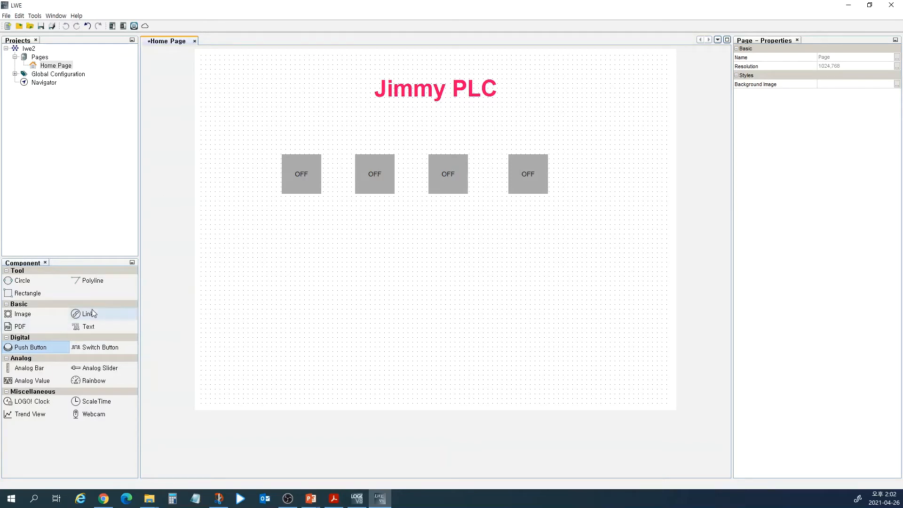
Add a text box of about 100 by 57 directly above the first switch button and enter "I1" in it.
left_click(90, 328)
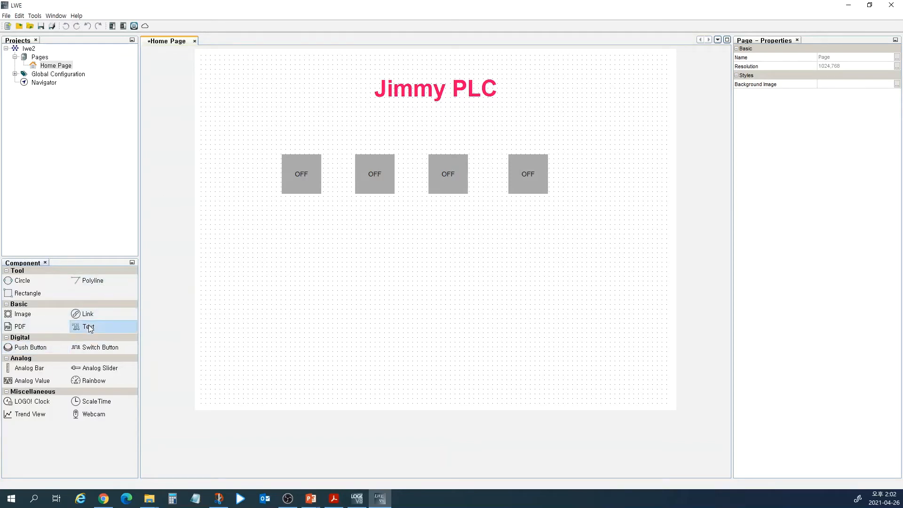
left_click(289, 142)
left_click_drag(320, 150, 311, 140)
double_click(301, 143)
key("BackSpace")
type("I1")
left_click(318, 241)
Format the I1 label above the first switch button as Arial 18 Bold.
left_click(306, 143)
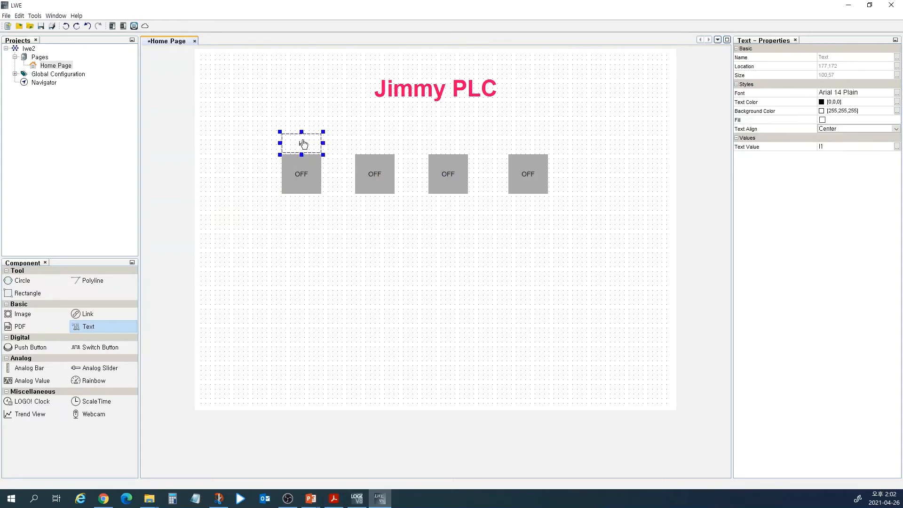
left_click(897, 92)
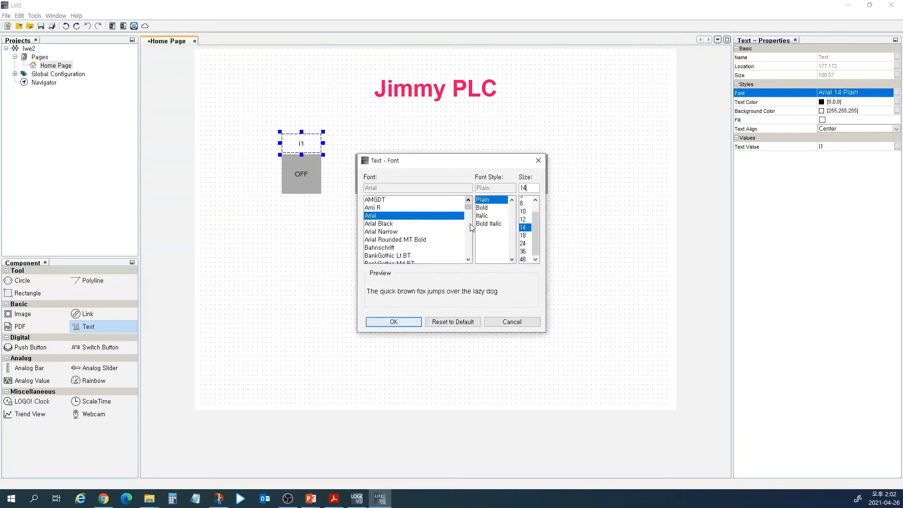
left_click(523, 235)
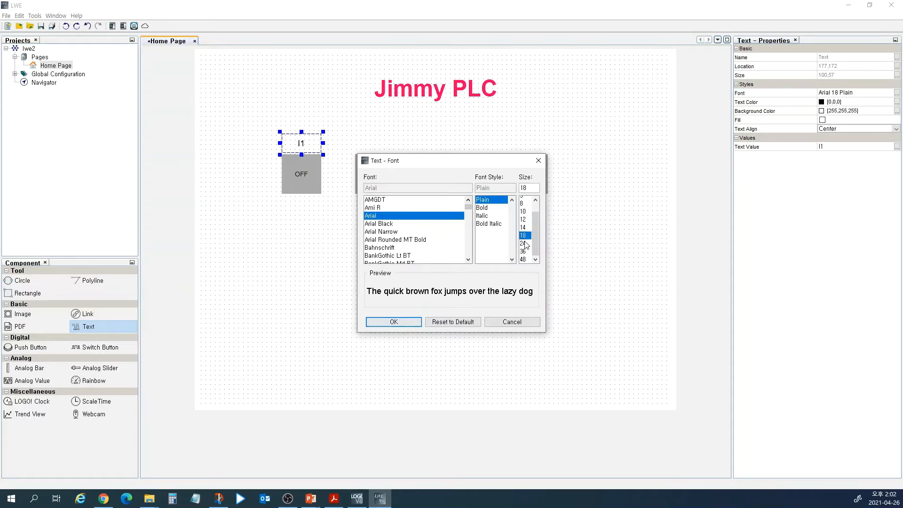
left_click(482, 207)
left_click(402, 323)
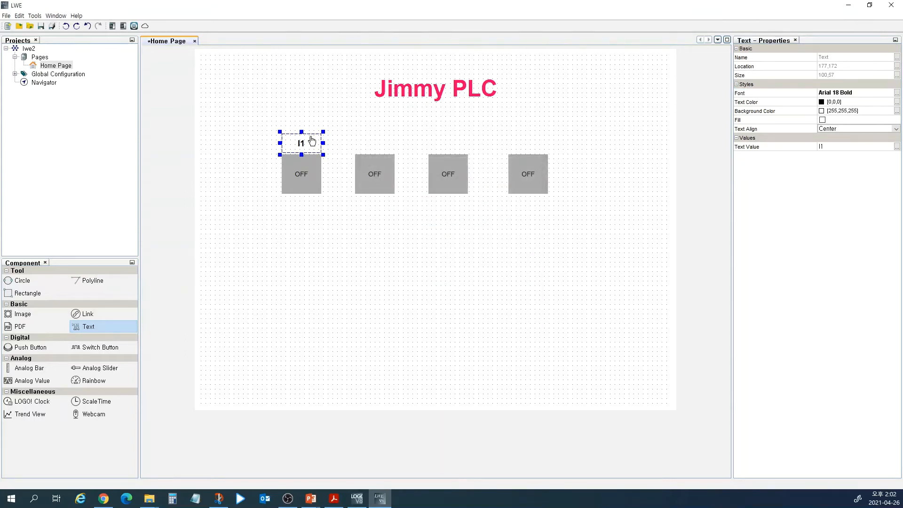
Paste three copies of the I1 label and place one directly above each of the second, third and fourth switch buttons.
left_click(342, 139)
key("ctrl+v")
left_click_drag(388, 140, 388, 135)
left_click(414, 140)
key("ctrl+v")
left_click_drag(463, 148, 458, 136)
left_click(480, 155)
key("ctrl+v")
left_click_drag(513, 158, 538, 141)
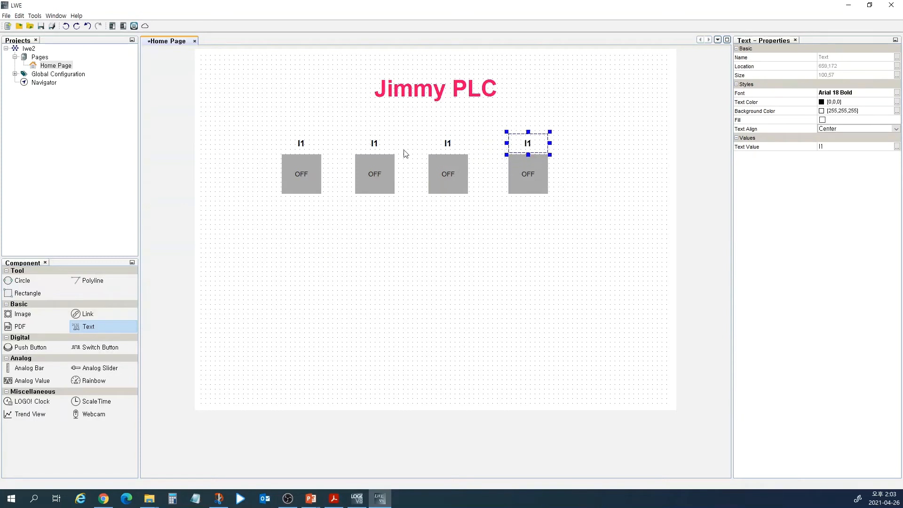
Change the text of the second, third and fourth labels to I2, I3 and I4.
left_click(372, 144)
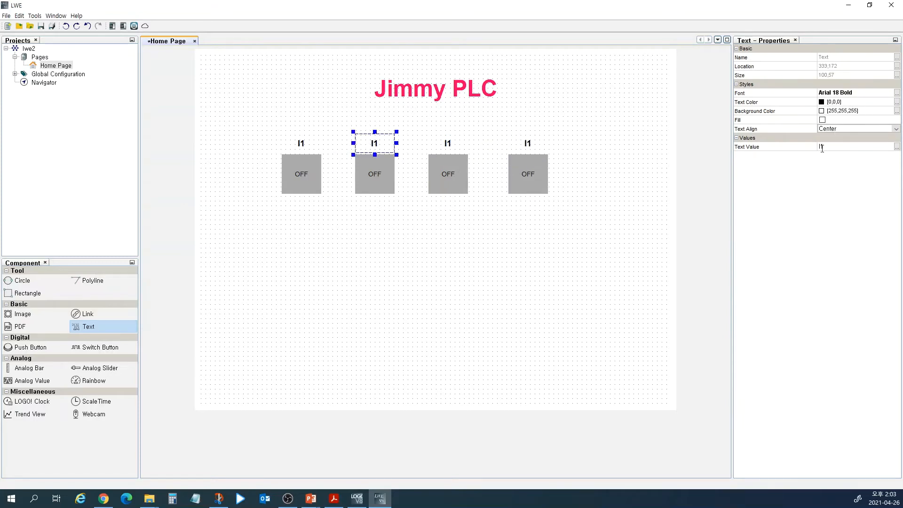
left_click(828, 148)
type("I2")
left_click(455, 147)
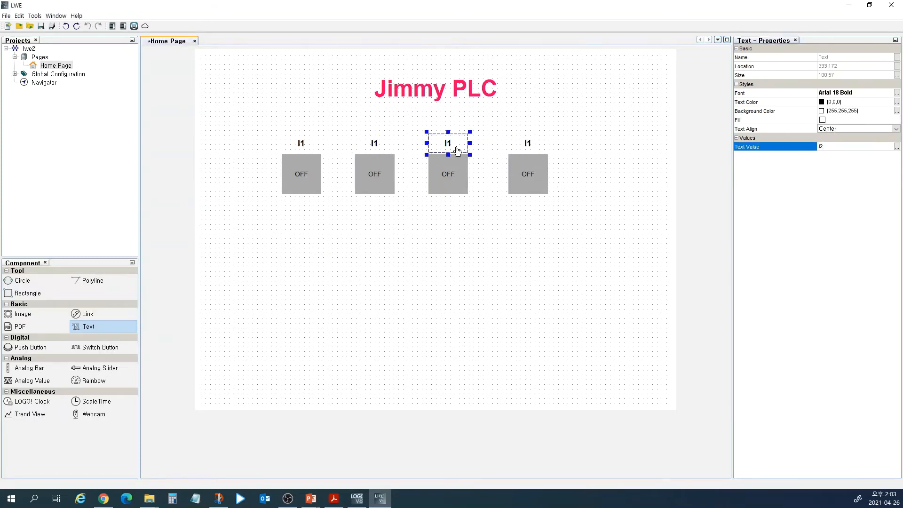
left_click(837, 149)
type("I3")
left_click(677, 191)
left_click(511, 146)
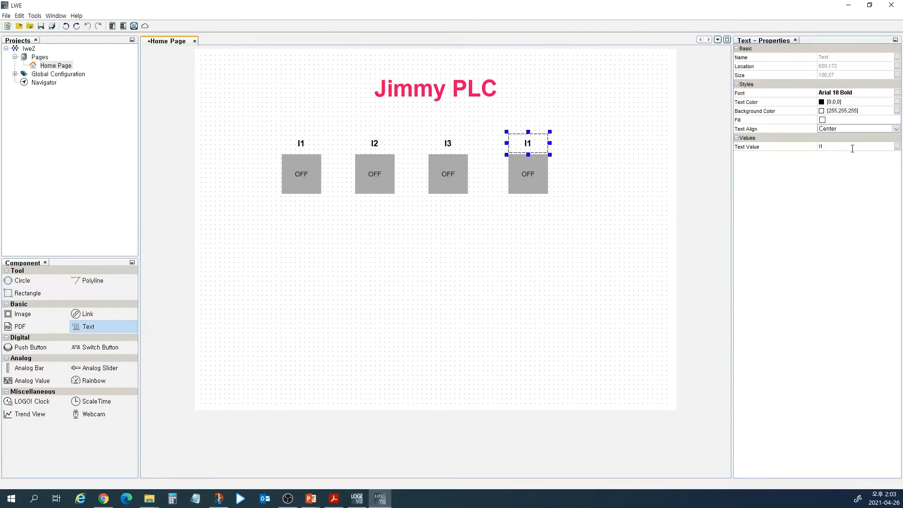
left_click(823, 148)
type("I4")
left_click(596, 218)
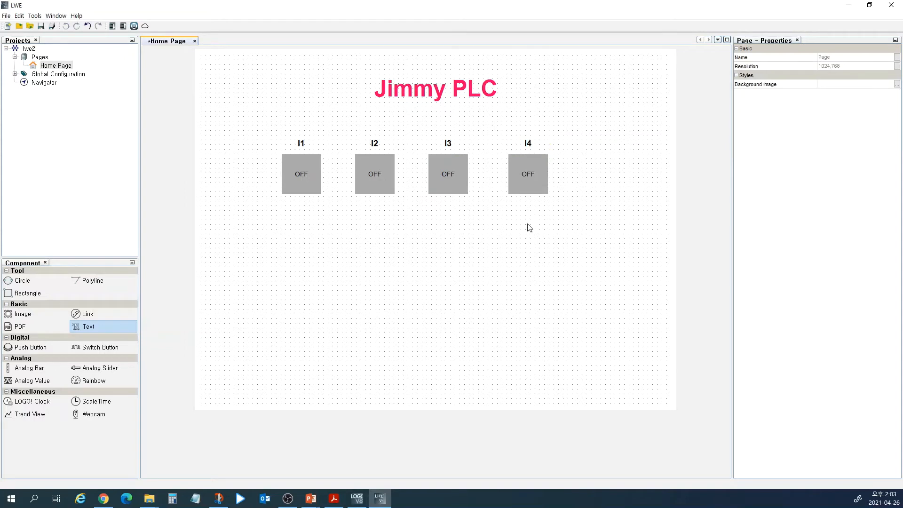
Add a switch button of about 100 by 100 below the I1 button, at about 177,392, and set its block type to Q.
left_click(117, 347)
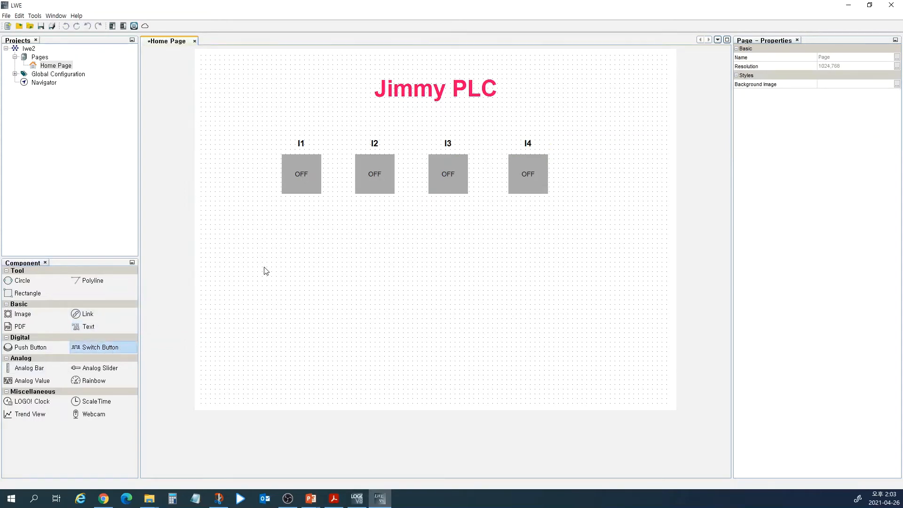
left_click_drag(284, 234, 297, 261)
left_click(297, 275)
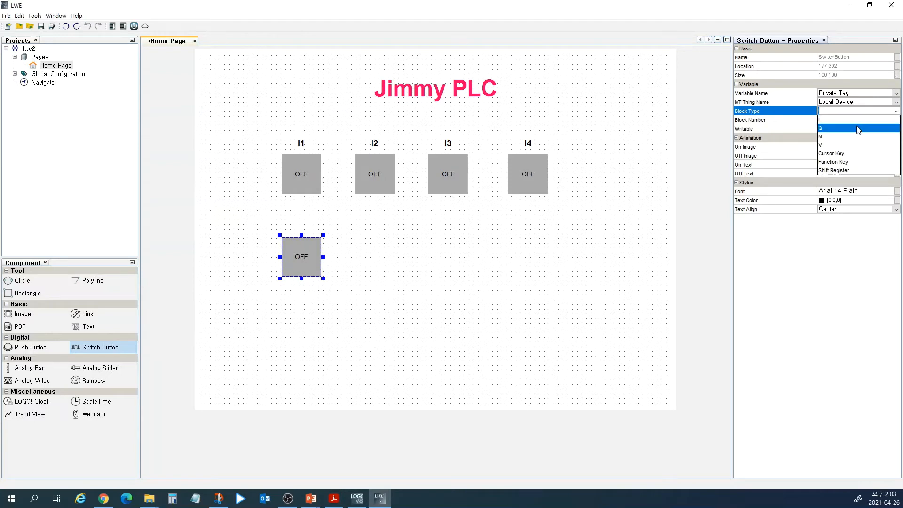
left_click(858, 128)
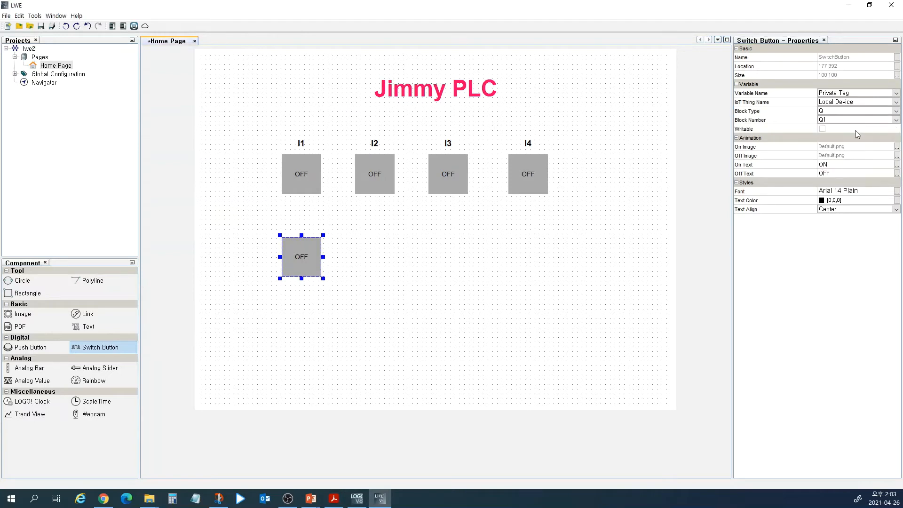
left_click(854, 164)
Set the On image of the new Q switch button to Fuchsia.png from the Colors library.
left_click(897, 147)
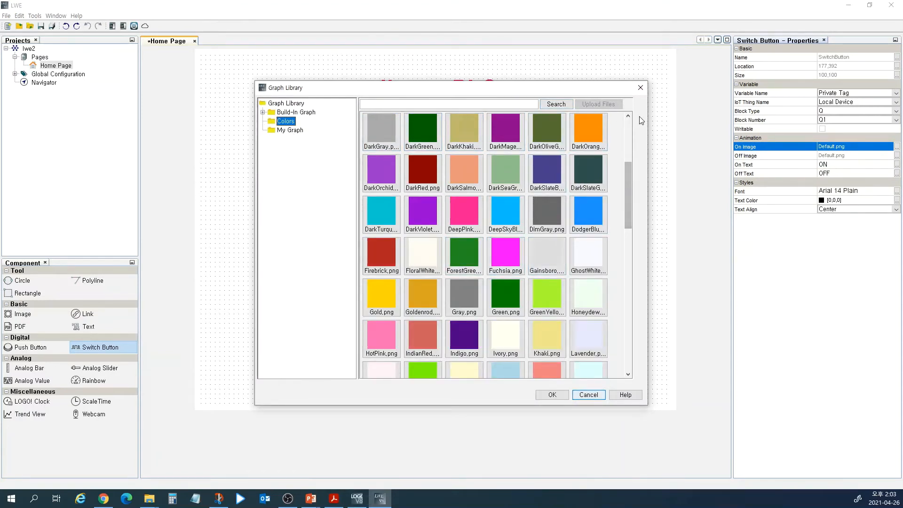
left_click_drag(628, 191, 631, 204)
left_click(510, 201)
left_click(546, 394)
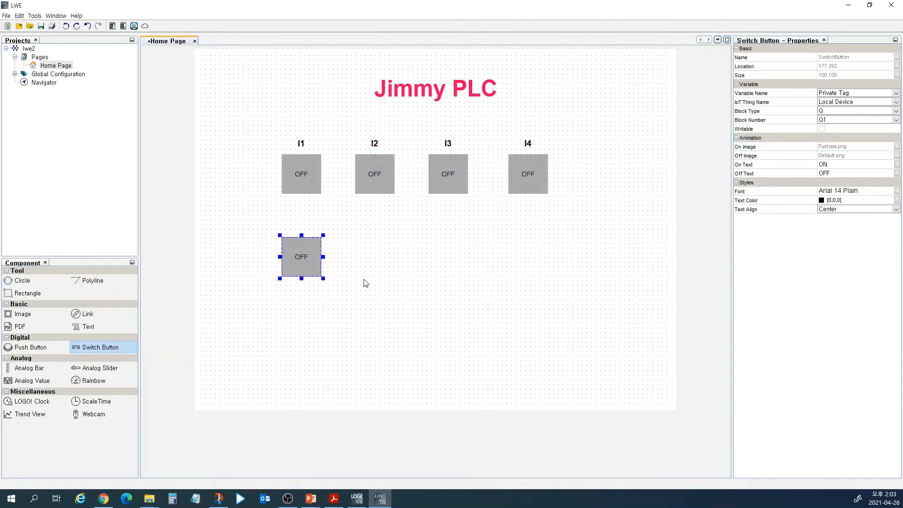
Paste three copies of the Q switch button and align them in a second row beneath the I2, I3 and I4 buttons.
left_click(364, 283)
left_click(298, 263)
left_click(367, 268)
key("ctrl+v")
left_click_drag(393, 293, 377, 261)
left_click(418, 262)
key("ctrl+v")
left_click_drag(440, 297, 445, 266)
left_click(520, 268)
key("ctrl+v")
left_click_drag(526, 292, 513, 255)
Copy the four I1–I4 labels together and place the copies directly above the second row of buttons.
left_click(300, 143)
left_click(375, 143, "ctrl")
left_click(448, 143, "ctrl")
left_click(527, 143, "ctrl")
key("ctrl+c")
key("ctrl+v")
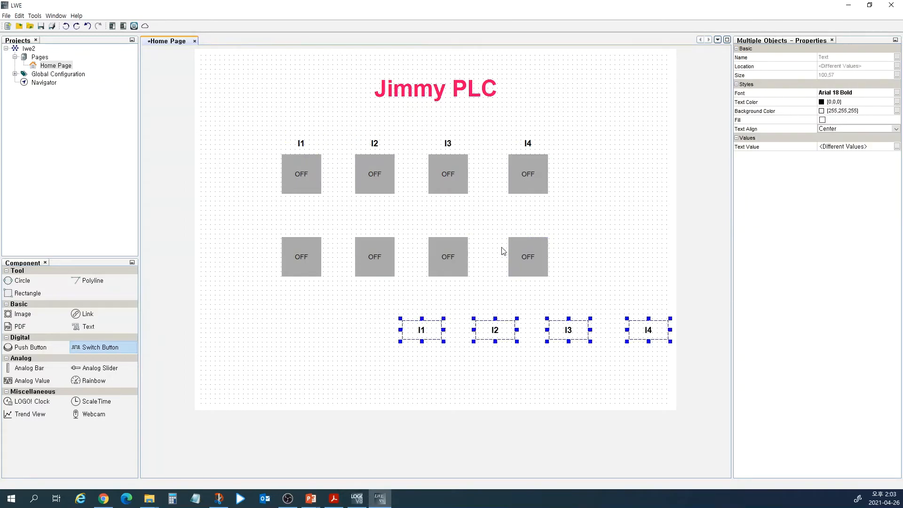
left_click_drag(582, 326, 459, 221)
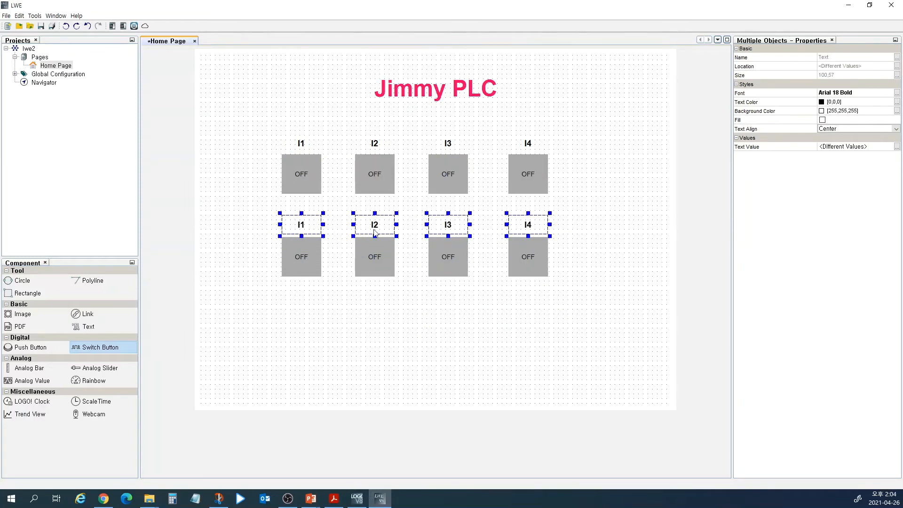
Change the text of the four labels above the second row to Q1, Q2, Q3 and Q4.
left_click(301, 229)
left_click(302, 225)
double_click(302, 223)
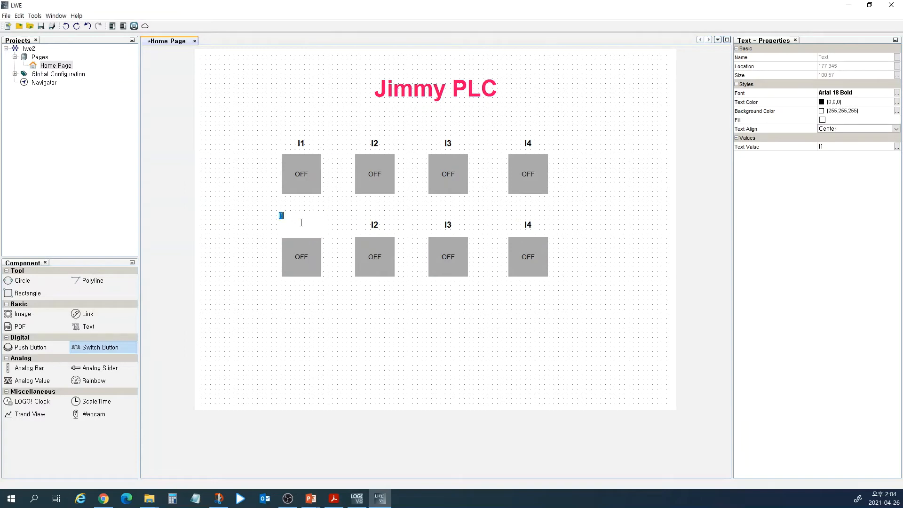
type("Q1")
left_click(375, 225)
double_click(378, 227)
left_click(449, 224)
double_click(453, 223)
type("Q3")
left_click(520, 225)
double_click(521, 226)
type("Q4")
left_click(595, 233)
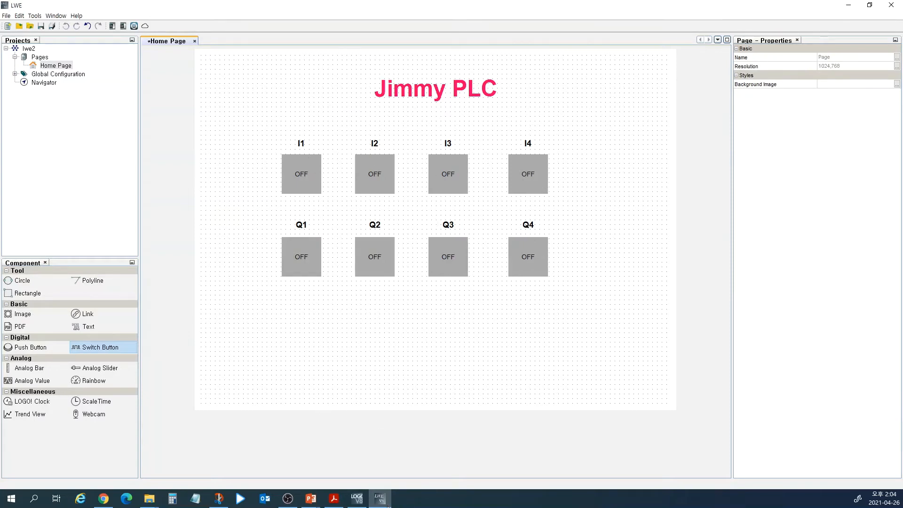
Switch to LOGO!Soft Comfort and move the Q4 and Q1 coils farther right along their rungs.
left_click(356, 498)
double_click(537, 104)
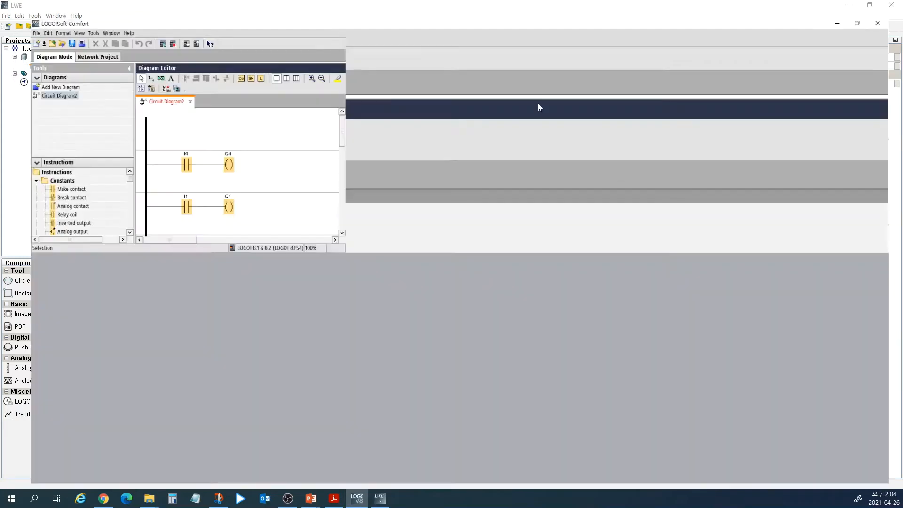
left_click_drag(233, 143, 367, 143)
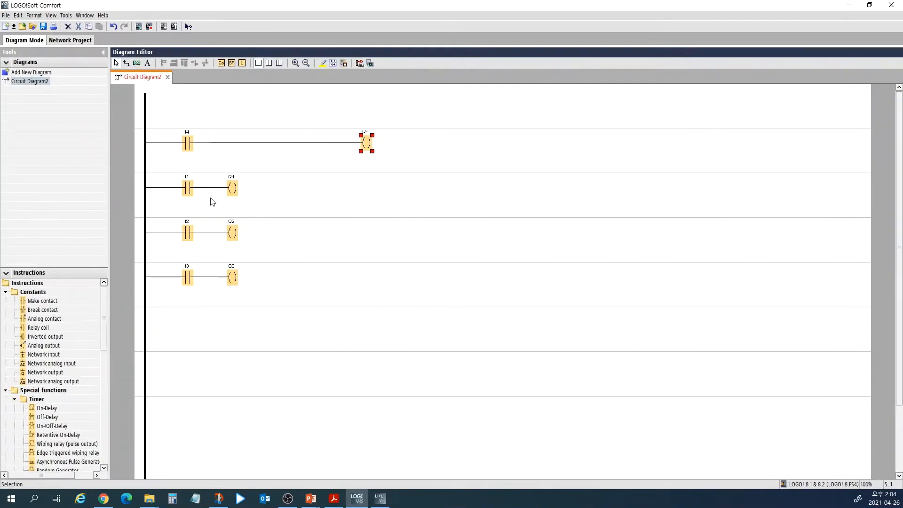
left_click_drag(227, 190, 392, 196)
Rearrange the rungs in order from I1 to I4 with their coils aligned, leaving an empty row below the I1 rung.
left_click_drag(323, 217, 155, 319)
left_click_drag(193, 236, 349, 287)
left_click(364, 255)
left_click_drag(277, 280, 187, 278)
left_click_drag(322, 278, 367, 279)
left_click_drag(403, 118, 187, 386)
left_click_drag(321, 322, 364, 323)
left_click_drag(277, 323, 188, 326)
left_click(236, 252)
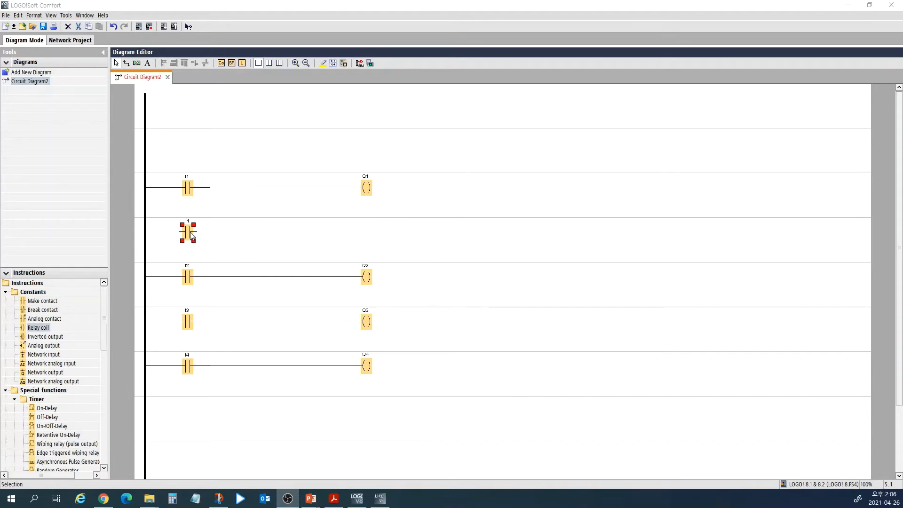
Delete the unconnected I1 contact below the I1 rung and place a network input above the I1 rung.
left_click(194, 238)
key("Delete")
left_click(45, 356)
left_click(196, 238)
left_click_drag(190, 237, 190, 147)
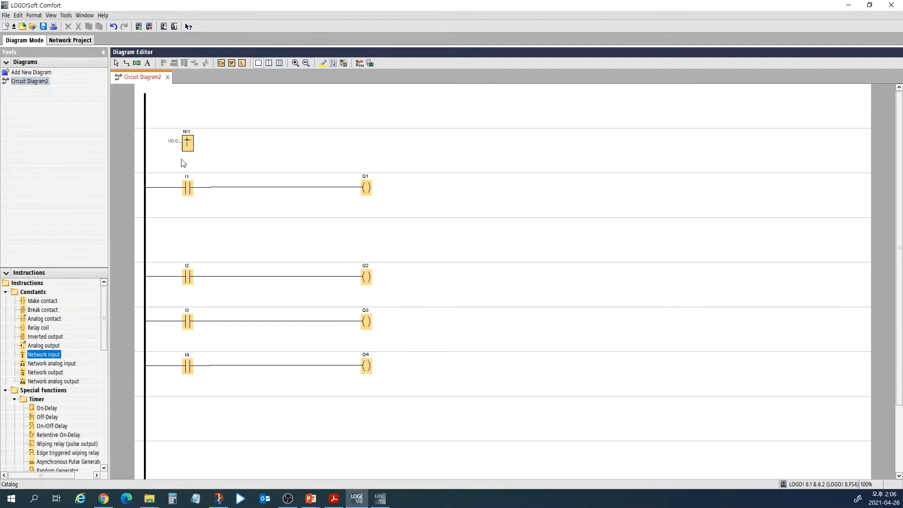
Add a make contact assigned to NI1 below the I1 contact and wire it in parallel to the Q1 rung.
left_click(42, 301)
left_click(196, 232)
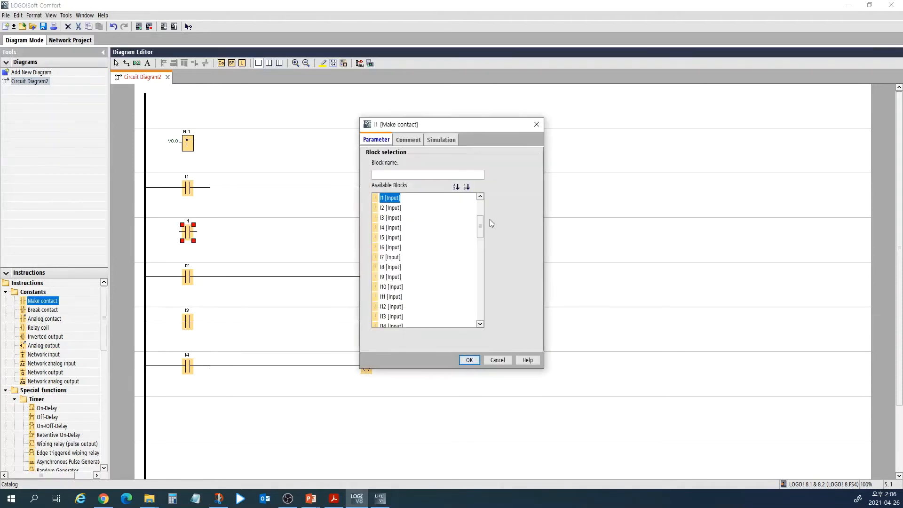
left_click(480, 290)
left_click_drag(480, 287, 484, 257)
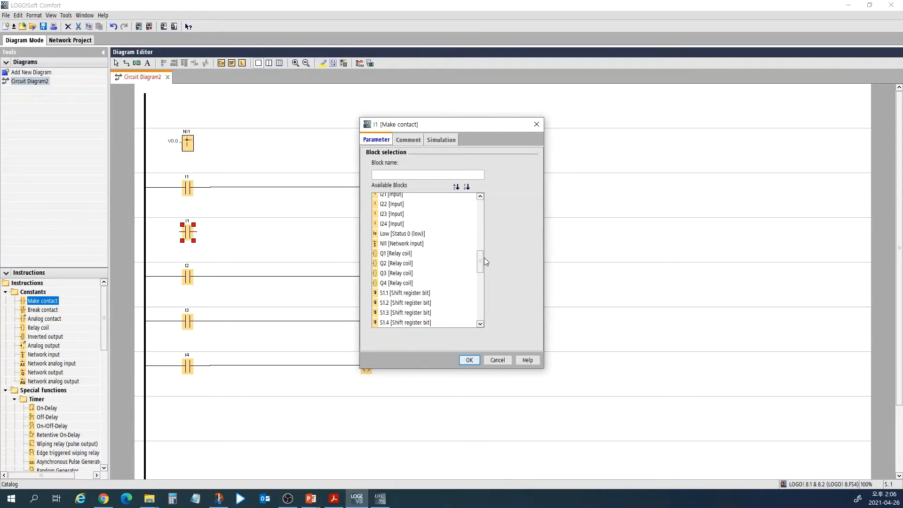
left_click(403, 244)
key("Return")
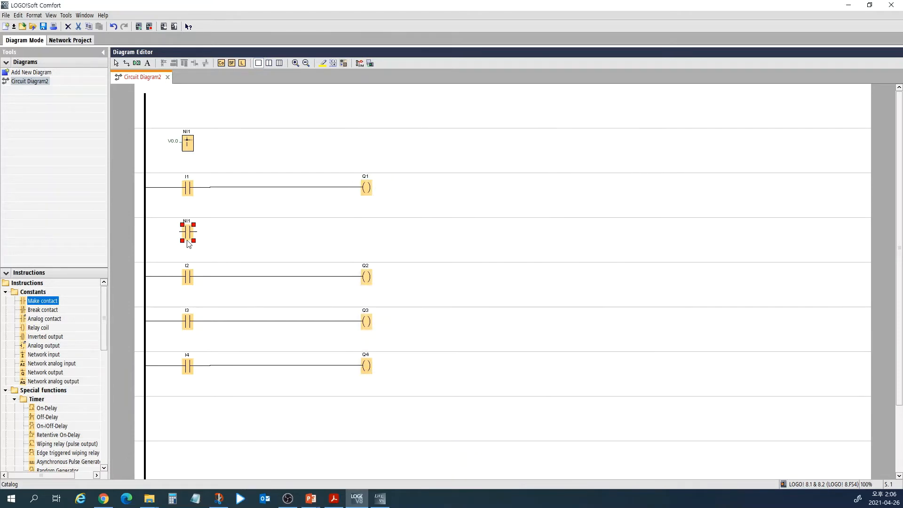
left_click_drag(182, 233, 363, 190)
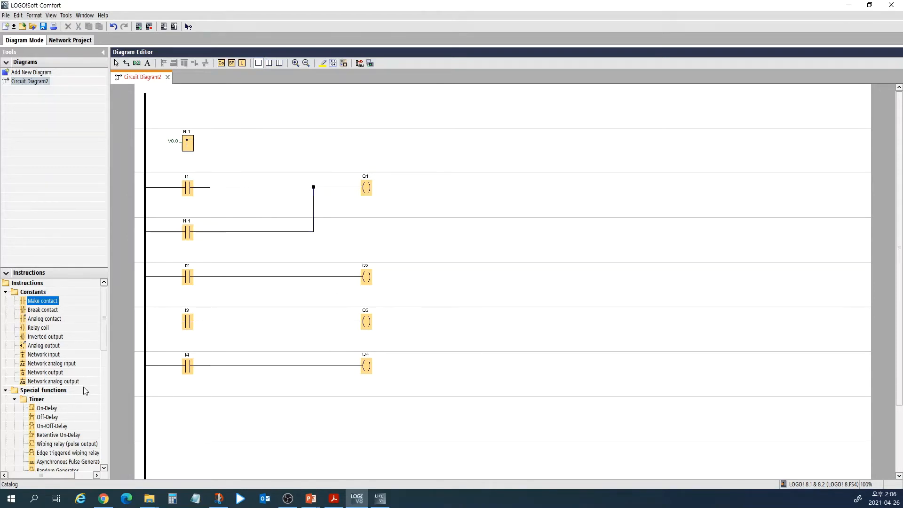
Place three more network inputs in a row beside NI1.
left_click(52, 356)
left_click(232, 147)
left_click(277, 146)
left_click(321, 149)
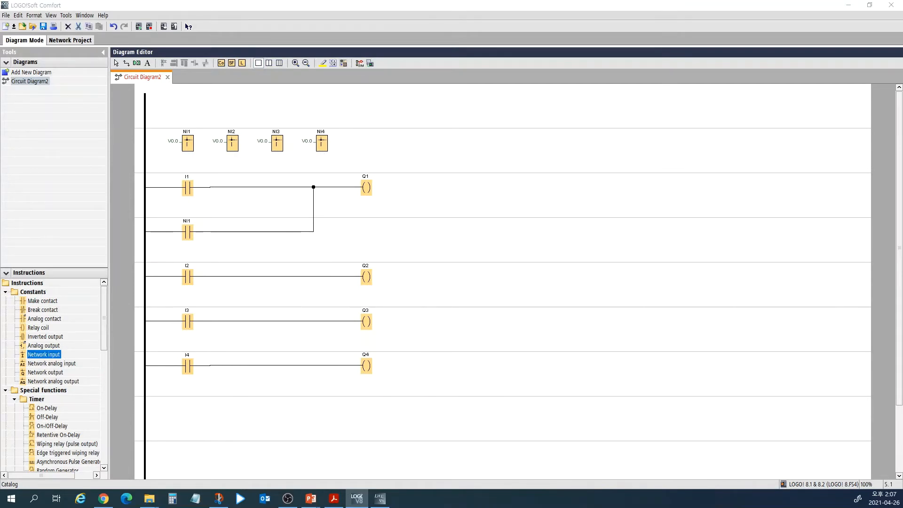
Set the local variable memory addresses of NI2, NI3 and NI4 to V0.1, V0.2 and V0.3.
double_click(232, 142)
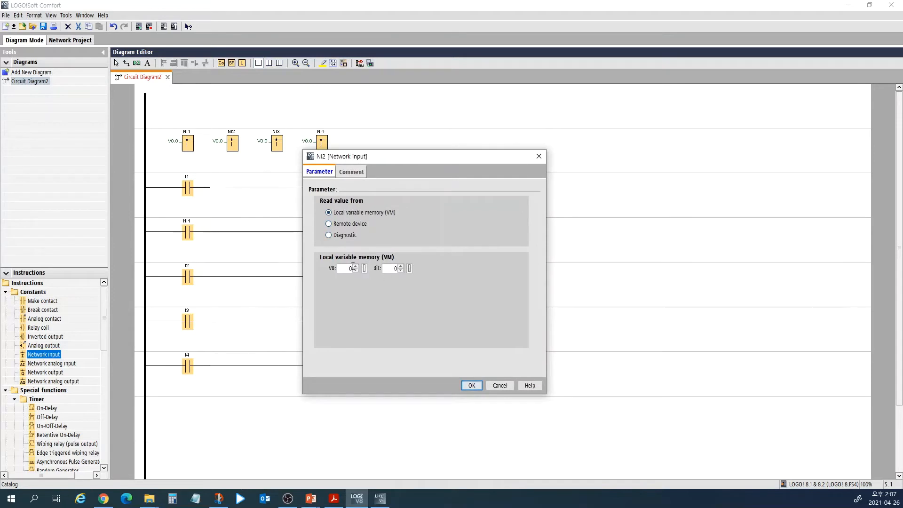
key("Return")
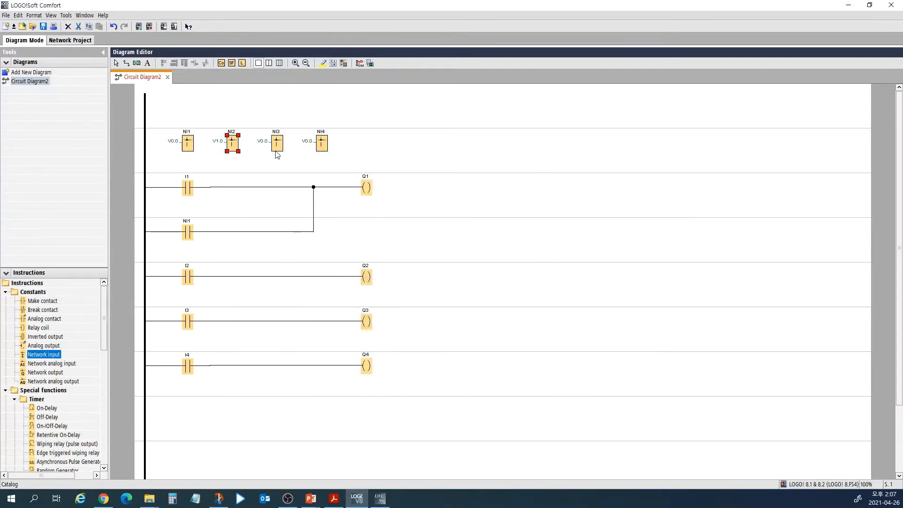
double_click(233, 143)
left_click(401, 266)
left_click(473, 385)
double_click(278, 143)
left_click(401, 266)
left_click(400, 266)
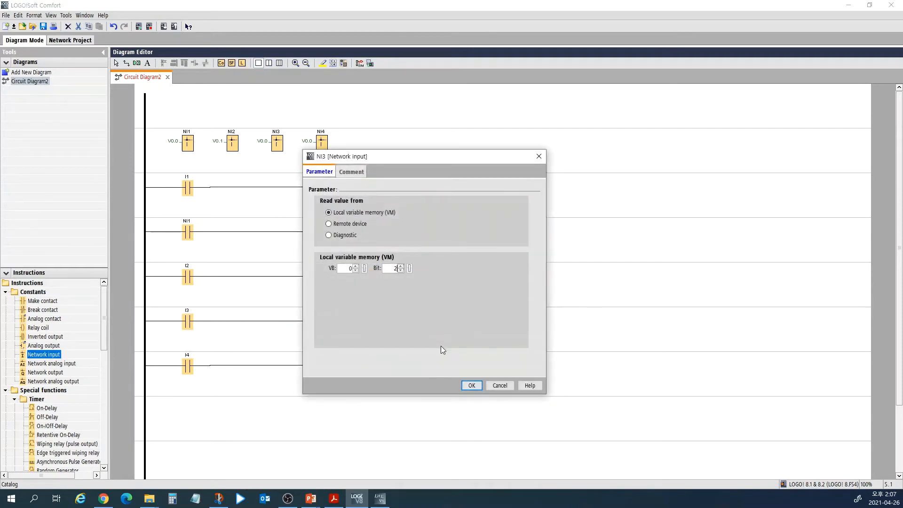
left_click(472, 386)
double_click(322, 144)
left_click(474, 389)
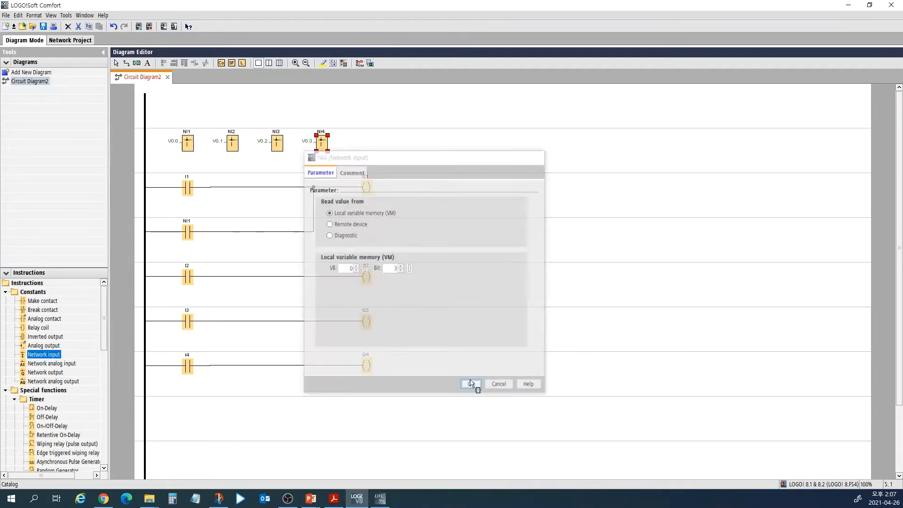
Move the I3 and I4 rungs down and the network inputs and upper rungs up, leaving two empty rows below the I2 rung.
left_click_drag(403, 302, 96, 409)
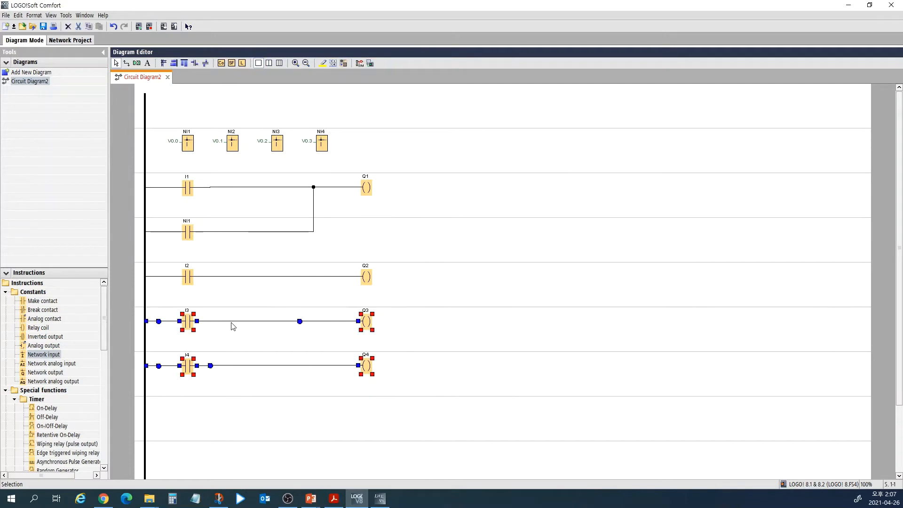
left_click_drag(247, 329, 189, 365)
left_click_drag(432, 93, 159, 288)
left_click_drag(195, 191, 195, 145)
left_click(247, 264)
Add a make contact assigned to NI2 below the I2 contact and wire it in parallel to the Q2 rung.
left_click(49, 303)
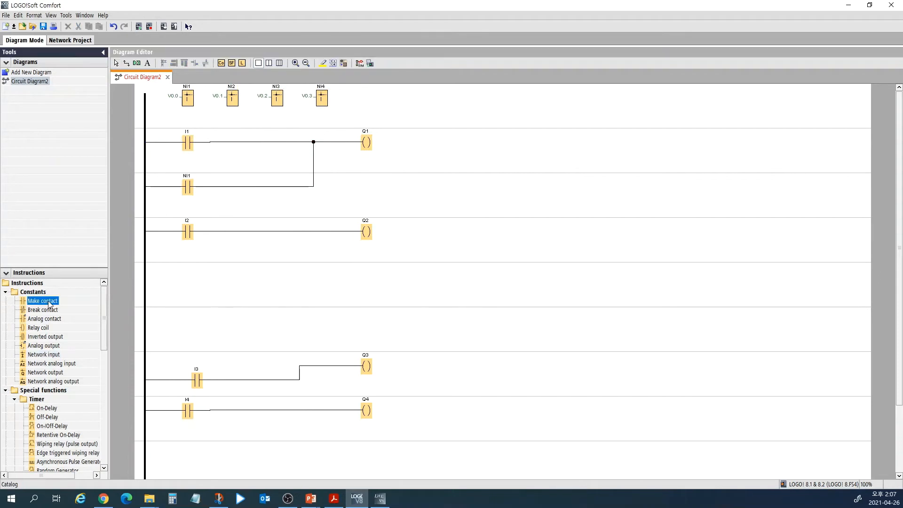
left_click(187, 277)
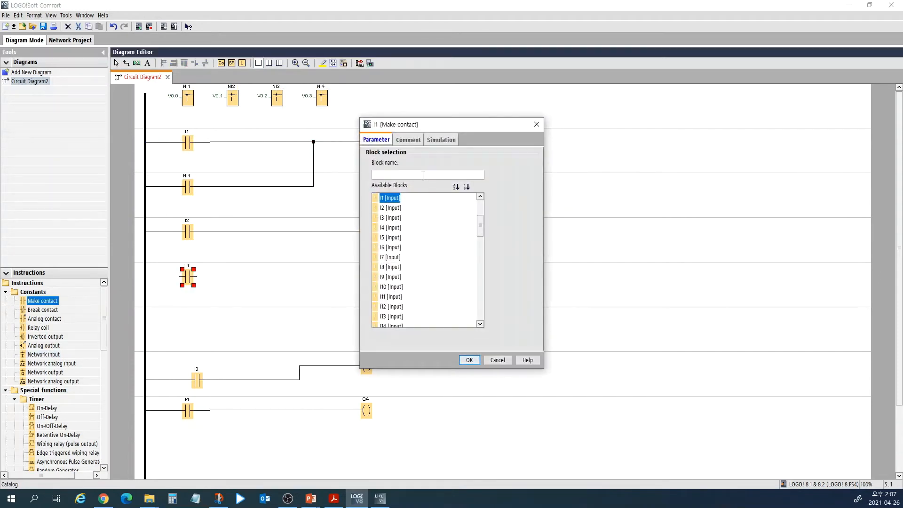
type("n")
double_click(394, 209)
left_click_drag(179, 276, 362, 232)
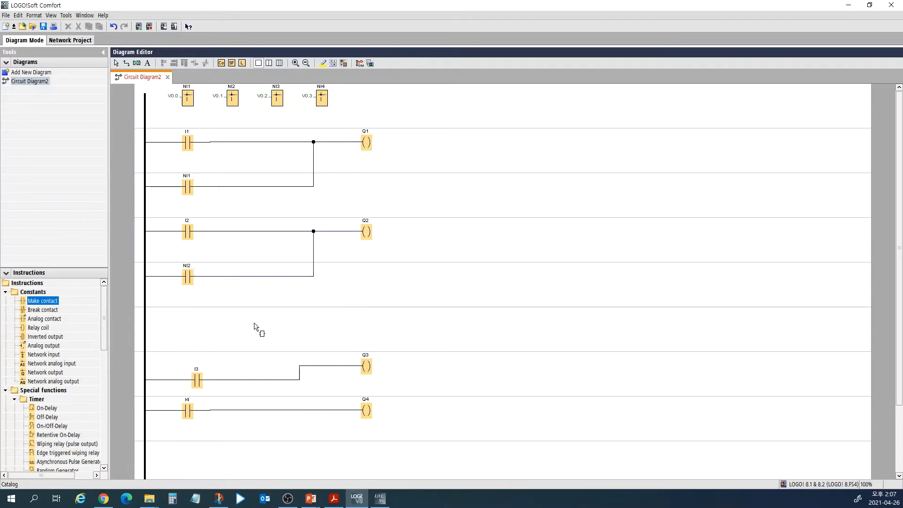
Move the I3 contact and Q3 coil up to the row directly below the NI2 contact, keeping the rung straight.
left_click_drag(400, 347, 198, 333)
left_click_drag(360, 312, 370, 326)
left_click(339, 332)
left_click(196, 337)
left_click_drag(196, 337, 187, 322)
left_click(232, 352)
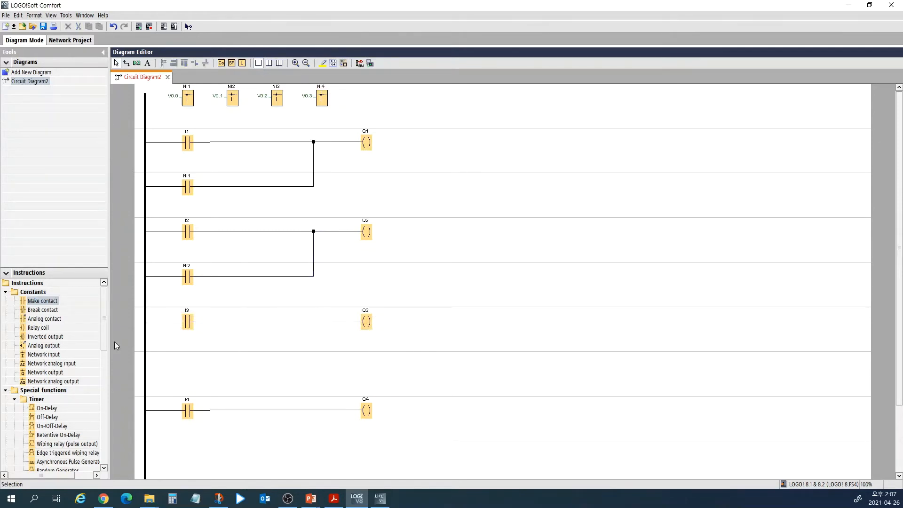
Add a make contact assigned to NI3 below the I3 contact and wire it in parallel to the Q3 rung.
left_click(47, 305)
left_click(198, 365)
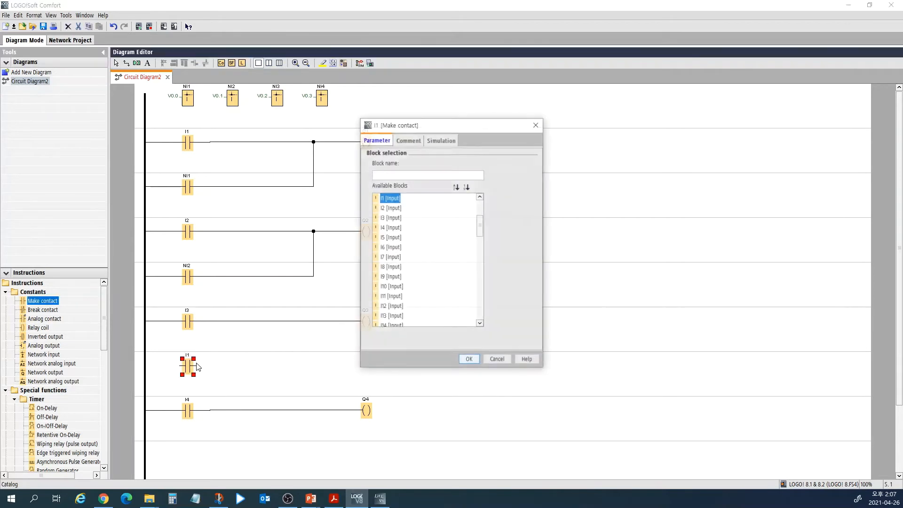
type("n")
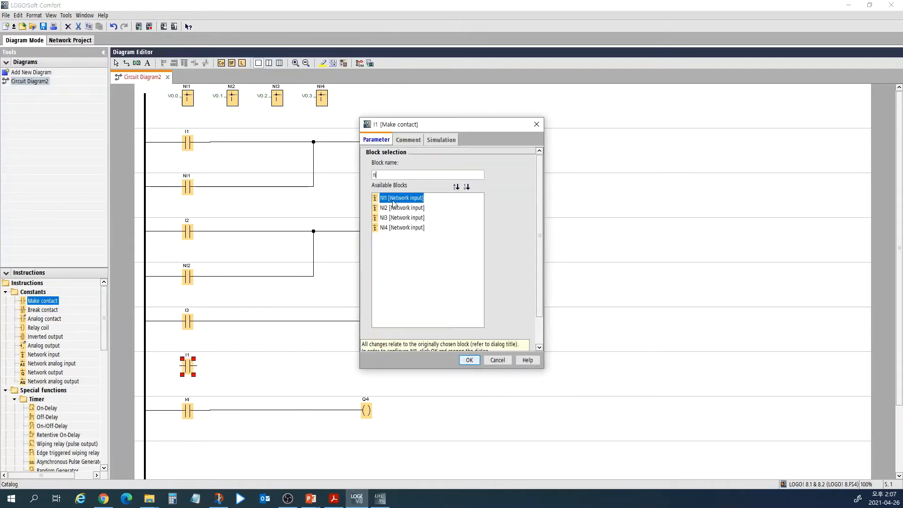
double_click(392, 218)
left_click_drag(180, 370, 359, 322)
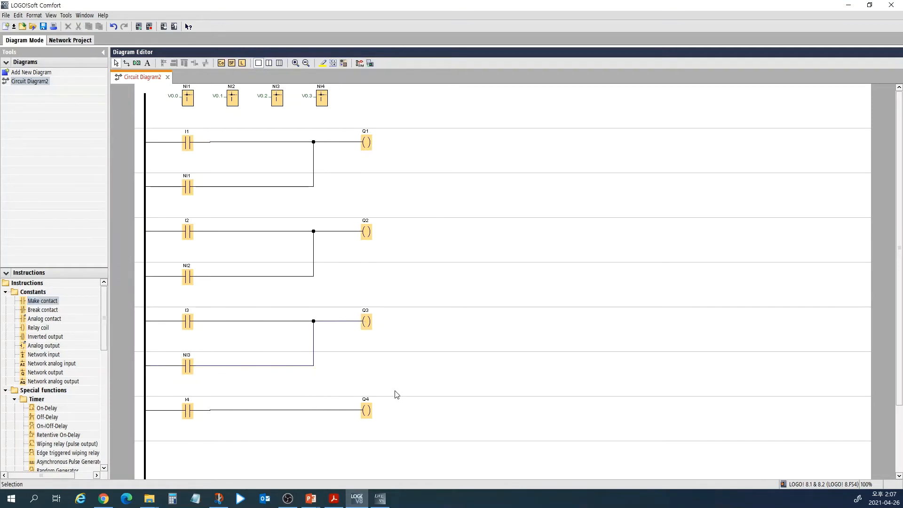
Add a make contact assigned to NI4 below the I4 contact and wire it in parallel to the Q4 rung.
left_click(41, 301)
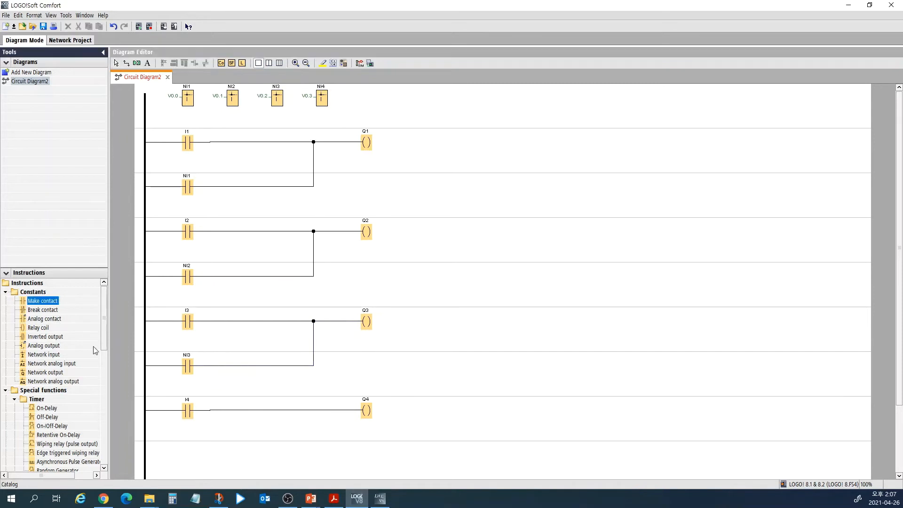
left_click(195, 445)
left_click(401, 172)
type("n")
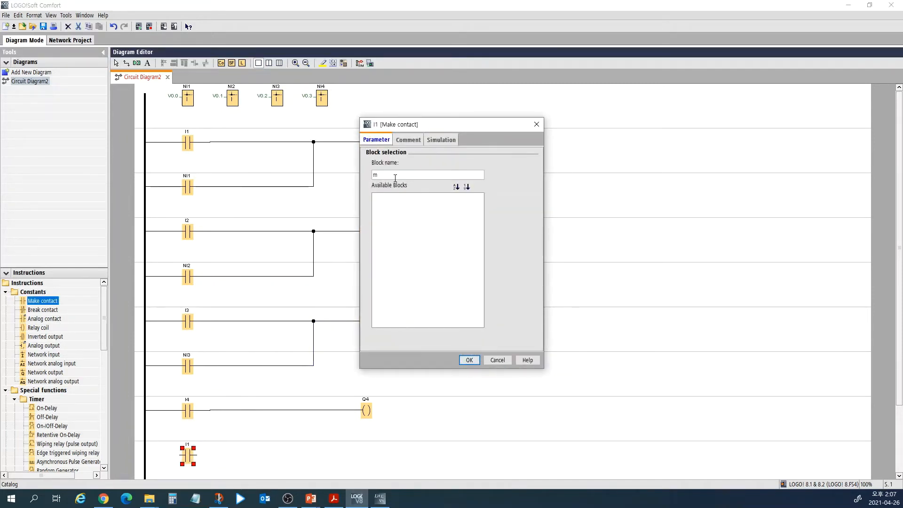
double_click(387, 228)
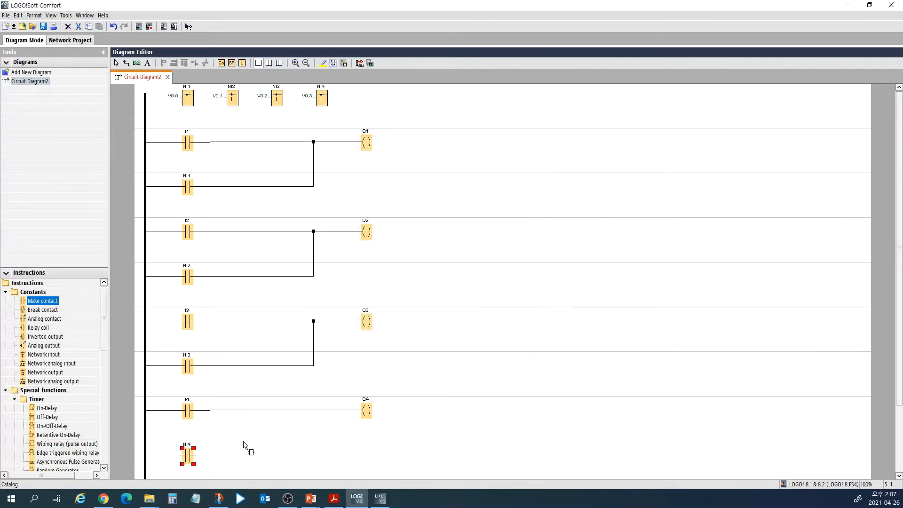
left_click_drag(181, 455, 359, 413)
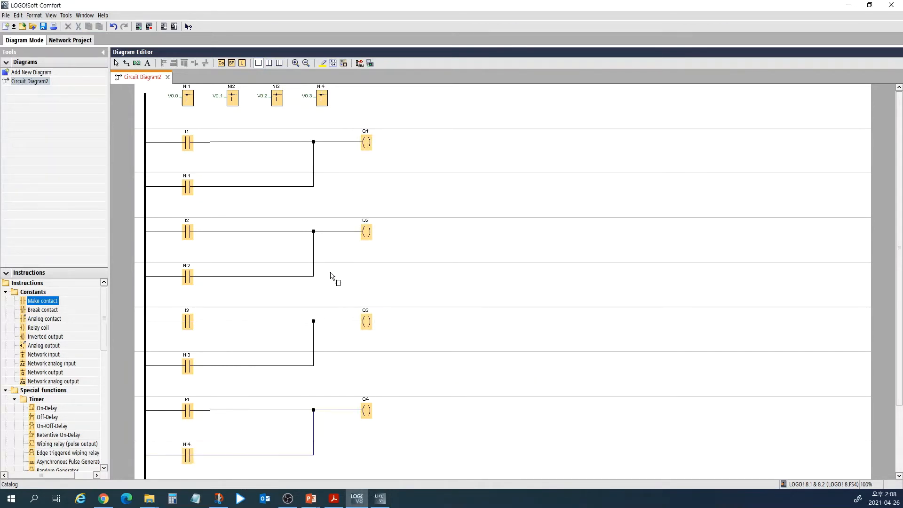
key("Escape")
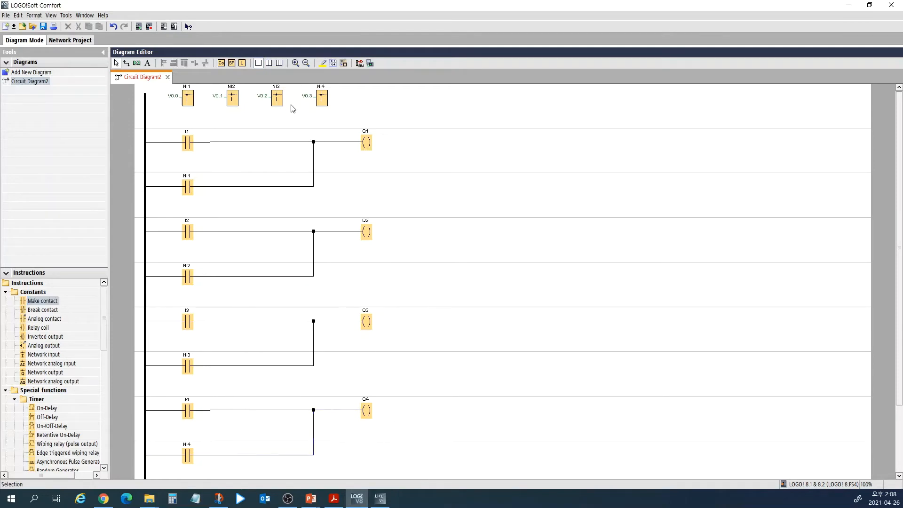
Switch to LOGO! Web Editor and place a push button on the home page, aligned below the Q1 button.
left_click(380, 499)
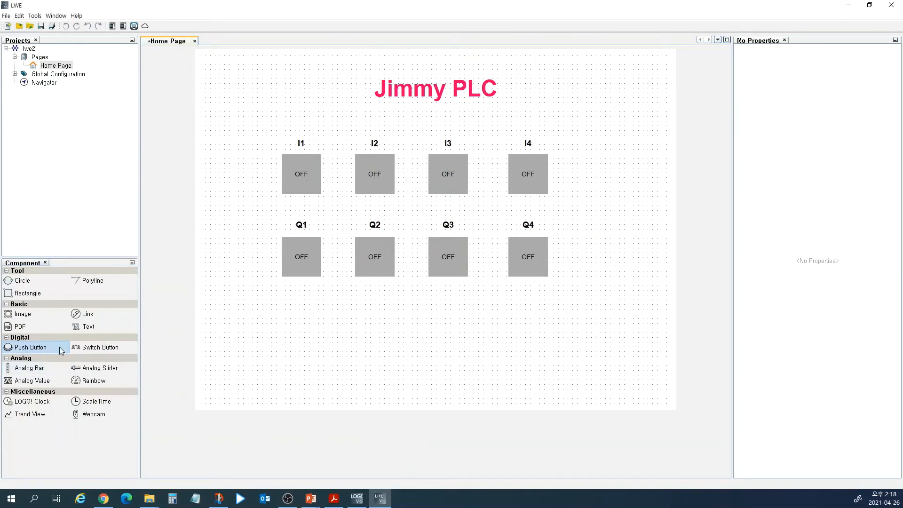
left_click(300, 342)
left_click_drag(332, 363, 306, 336)
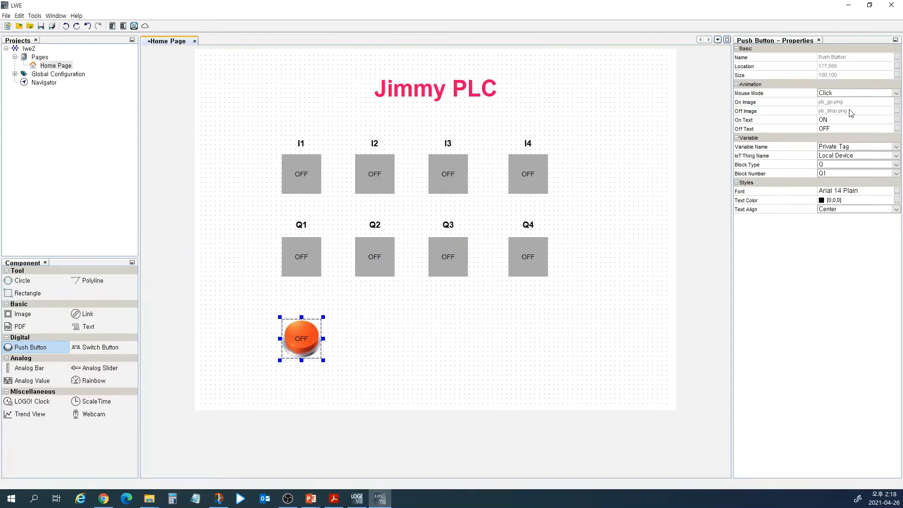
Clear the push button's On and Off texts and move it slightly up.
left_click(839, 121)
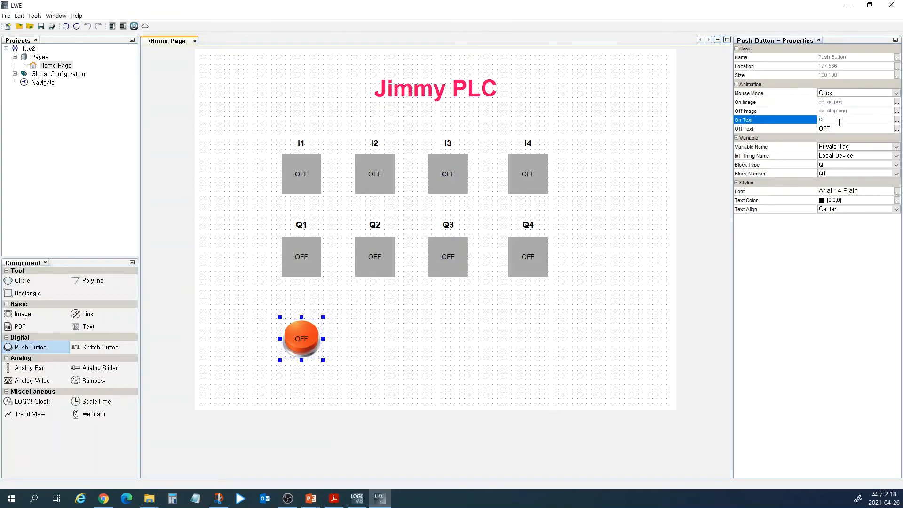
left_click(847, 128)
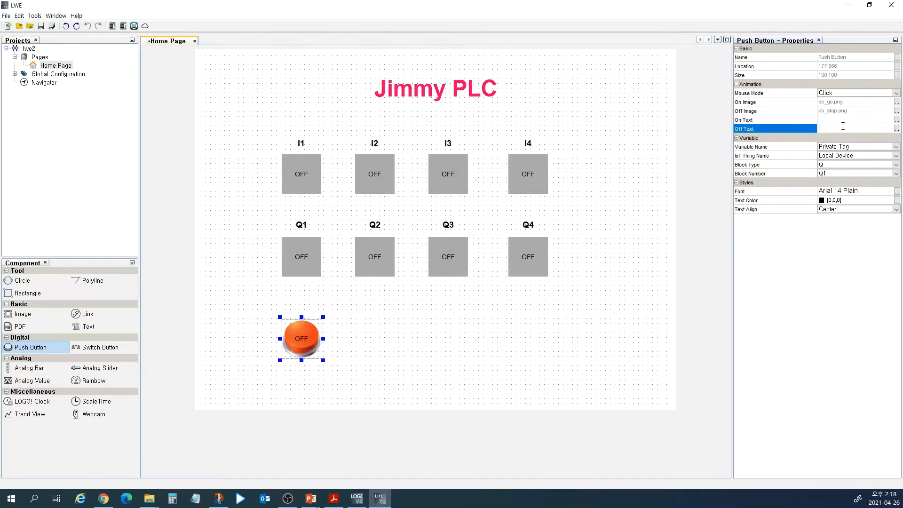
left_click_drag(304, 343, 303, 334)
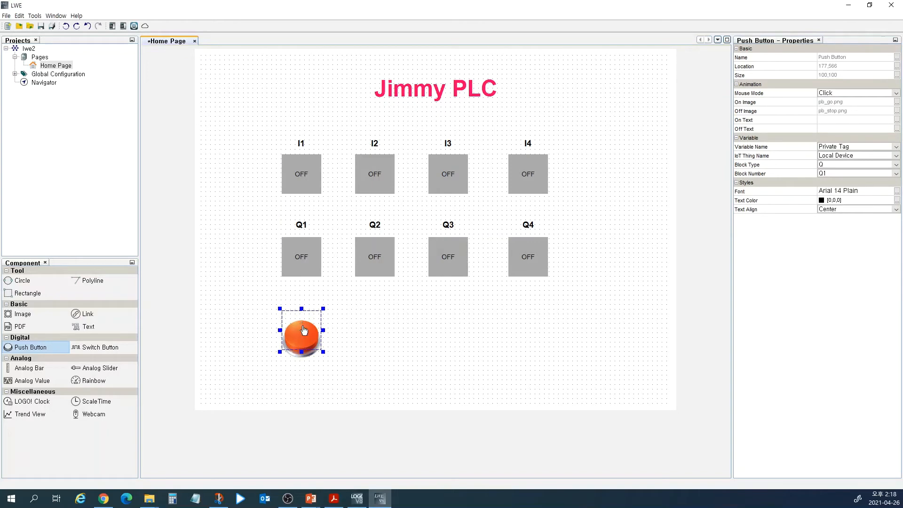
Browse the built-in graph library folders for push button On images, including Animation and Default, and leave the On image as it is.
left_click(897, 103)
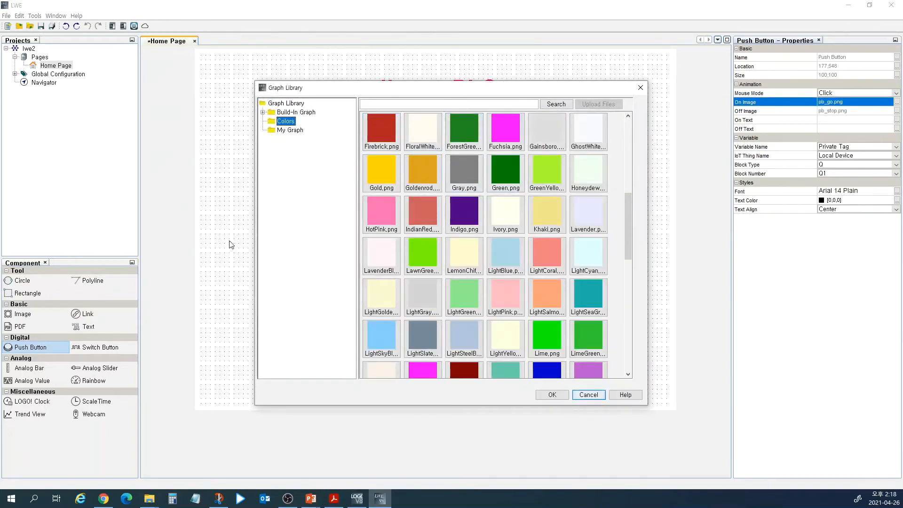
left_click(296, 113)
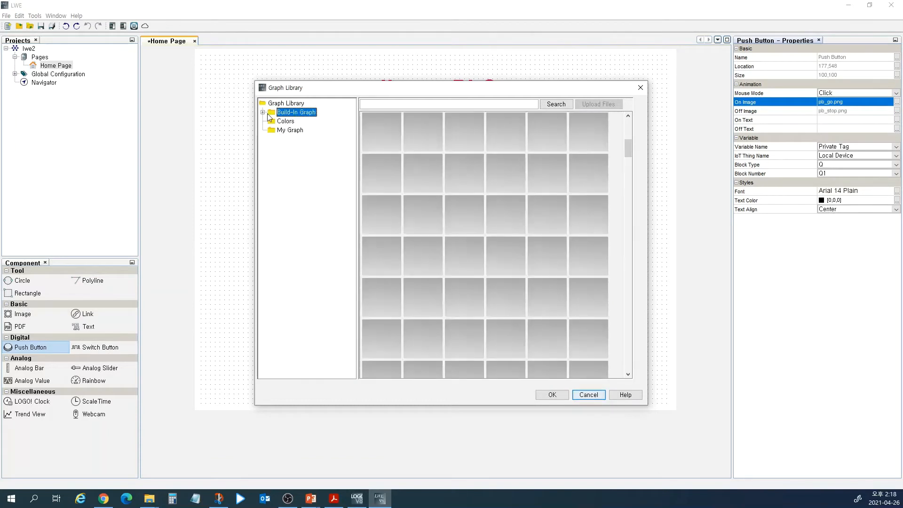
left_click(262, 113)
left_click(300, 140)
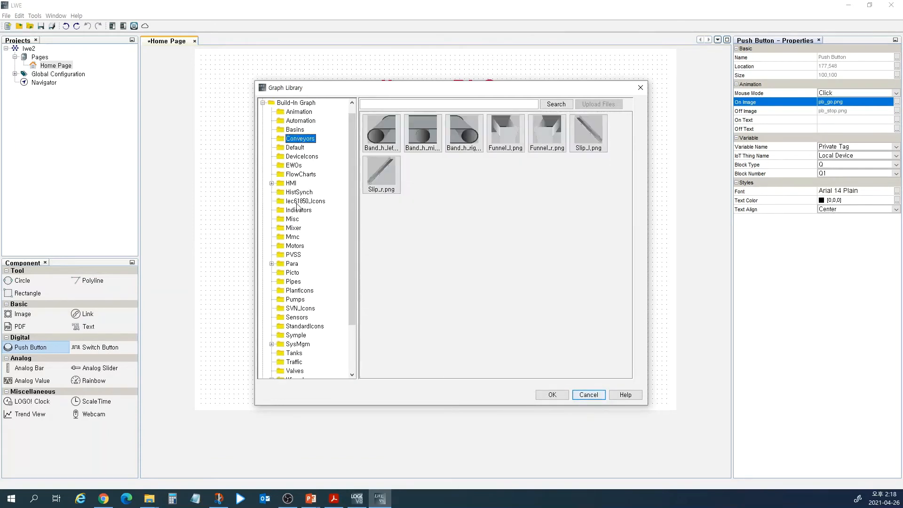
left_click(300, 238)
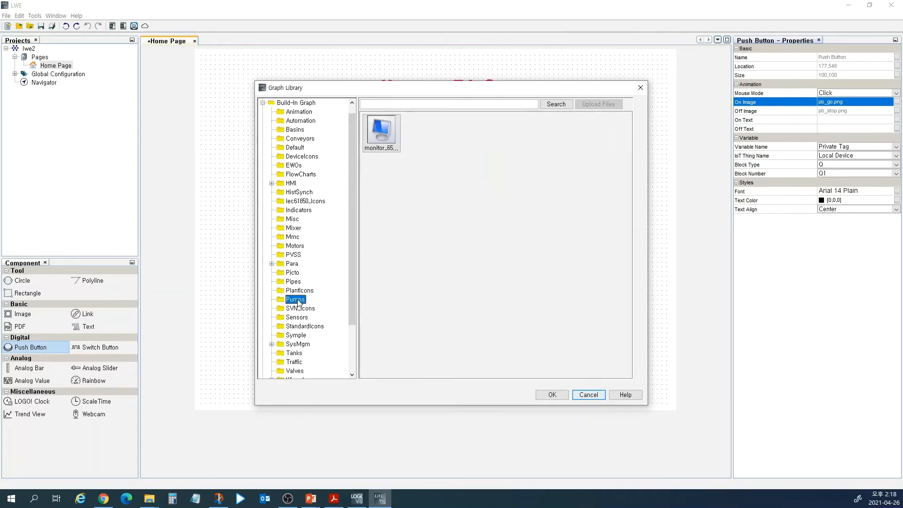
key("Down")
key("Down")
key("Down")
key("Down")
key("Down")
key("Down")
key("Down")
key("Down")
key("Down")
key("Down")
key("Down")
key("Down")
key("Down")
key("Down")
key("Down")
key("Down")
key("Down")
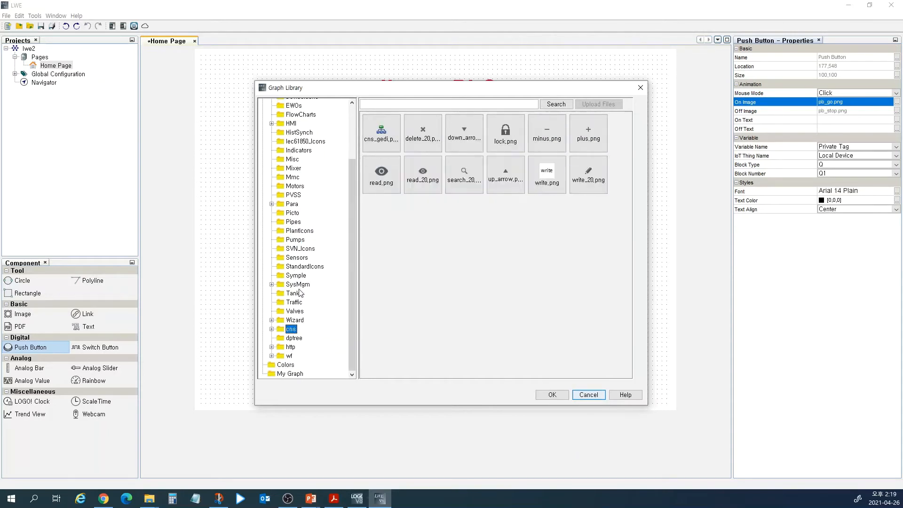
scroll(292, 250, "up", 3)
left_click(300, 131)
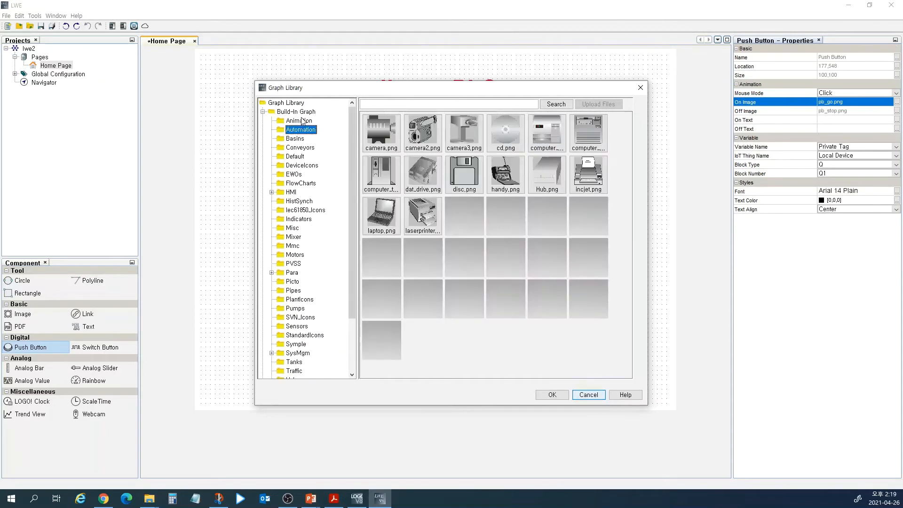
left_click(301, 122)
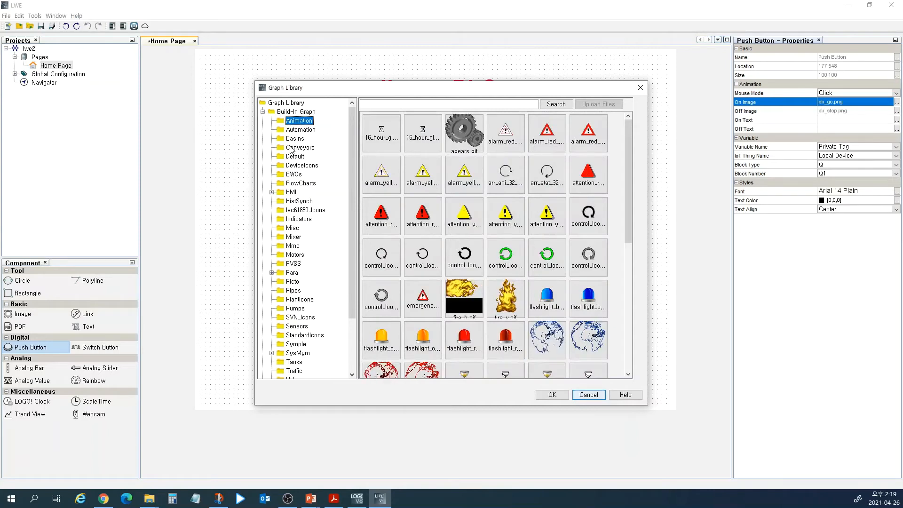
left_click_drag(629, 190, 627, 286)
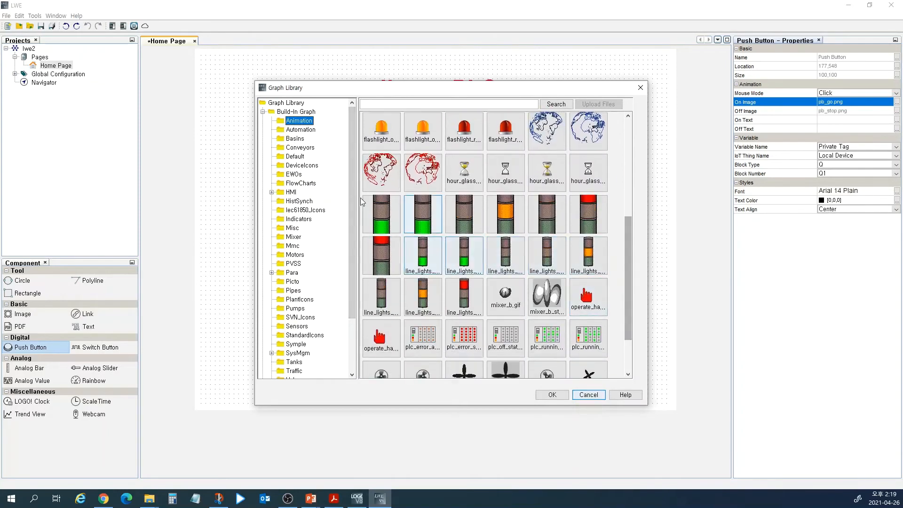
left_click(303, 166)
left_click(294, 157)
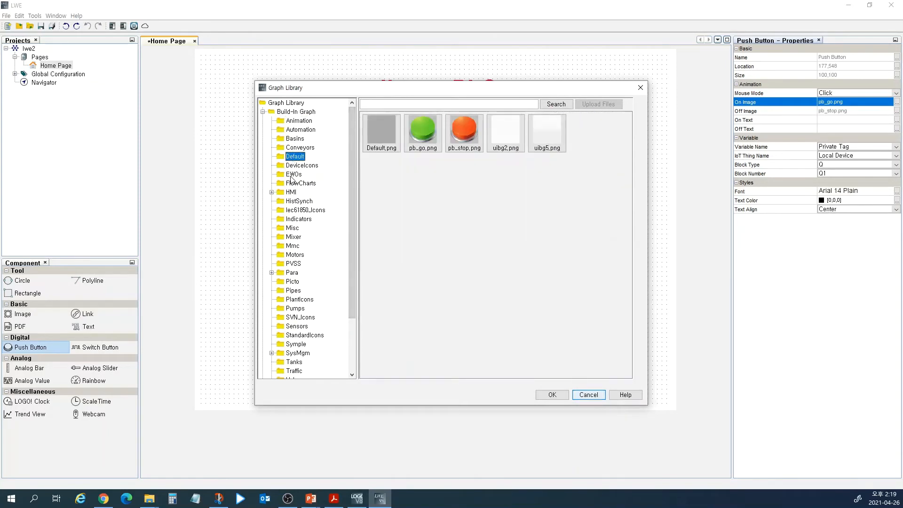
left_click(293, 176)
left_click(299, 184)
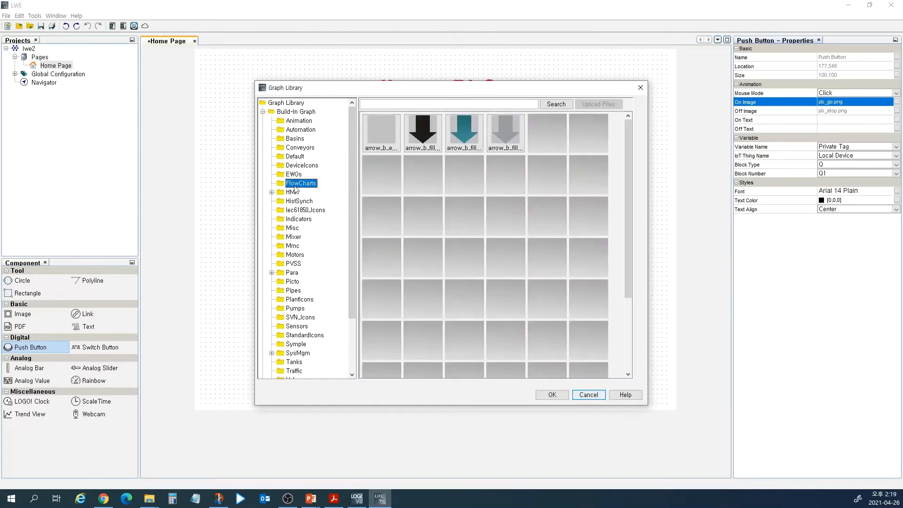
left_click(289, 212)
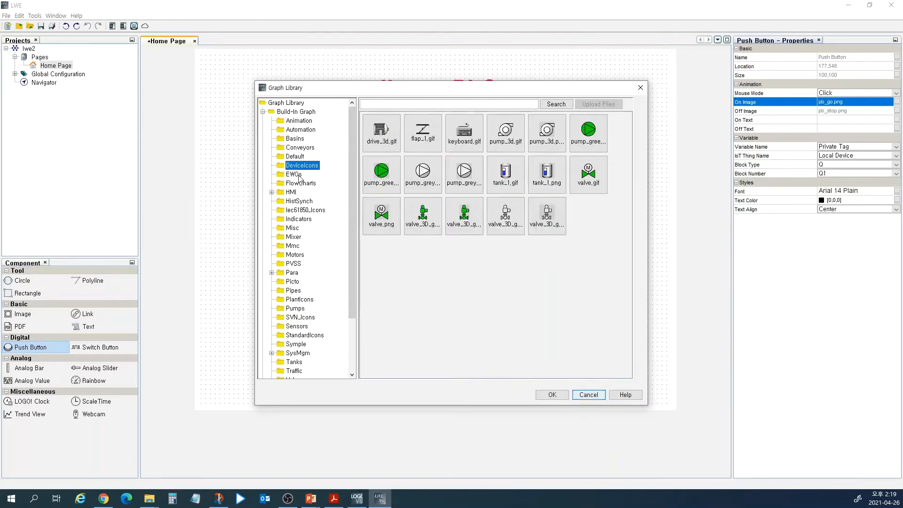
left_click(296, 175)
left_click(300, 182)
left_click(296, 157)
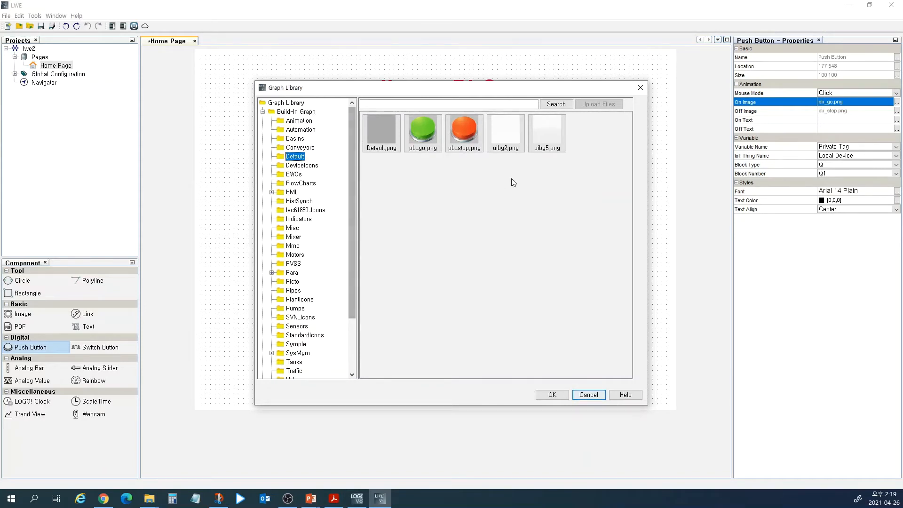
left_click_drag(478, 89, 496, 93)
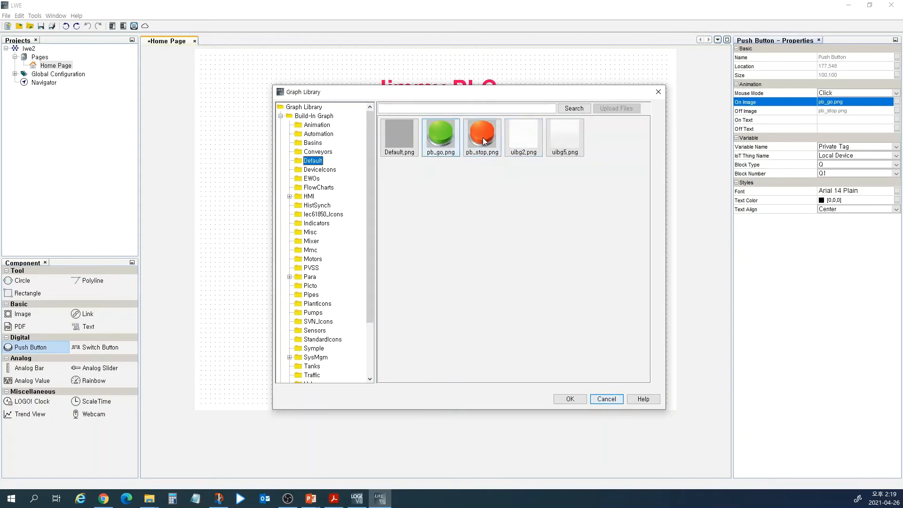
left_click(446, 151)
left_click(494, 124)
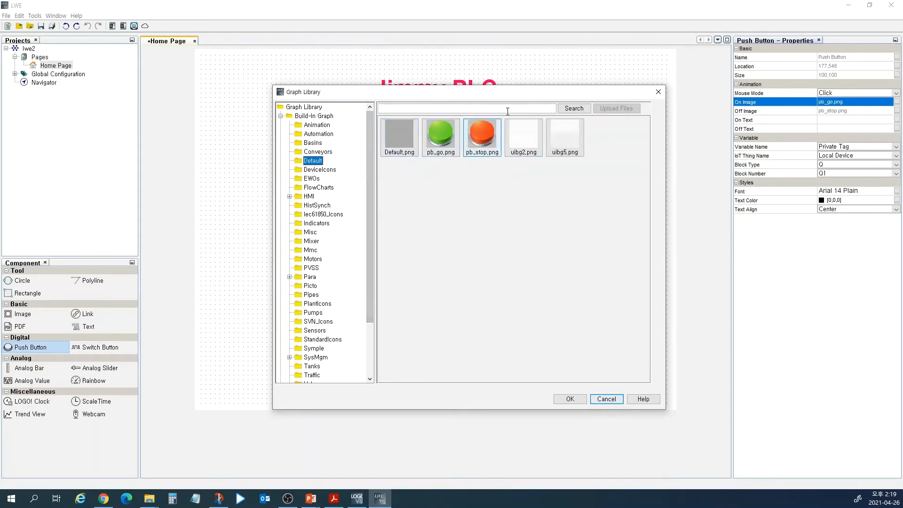
mouse_move(520, 92)
left_mouse_down()
mouse_move(546, 152)
mouse_move(588, 95)
mouse_move(538, 92)
left_mouse_up()
left_click(457, 139)
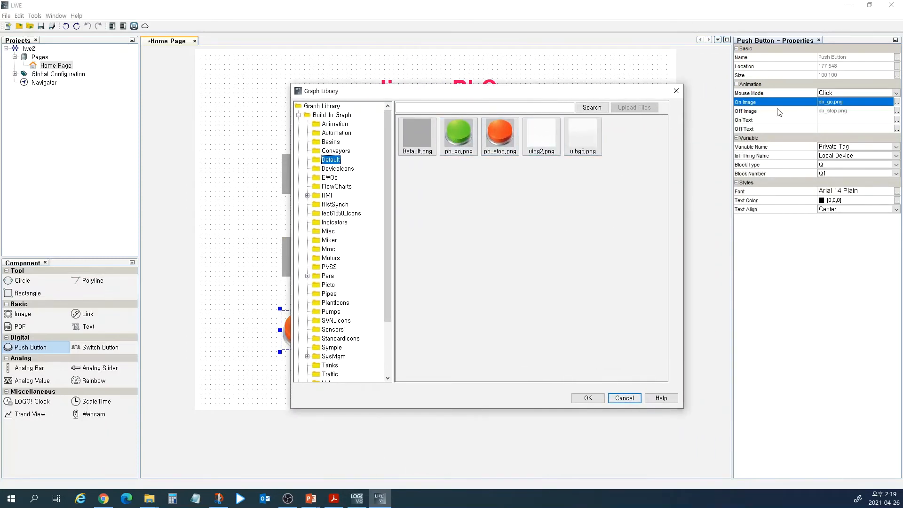
left_click(676, 94)
Set the push button's Off image to pb_go.png from the built-in Default graphics folder.
left_click(843, 110)
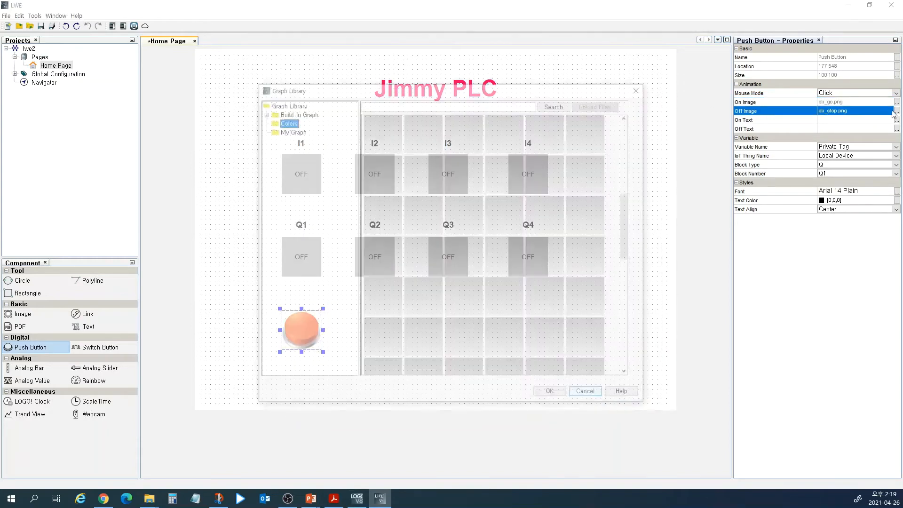
left_click(267, 113)
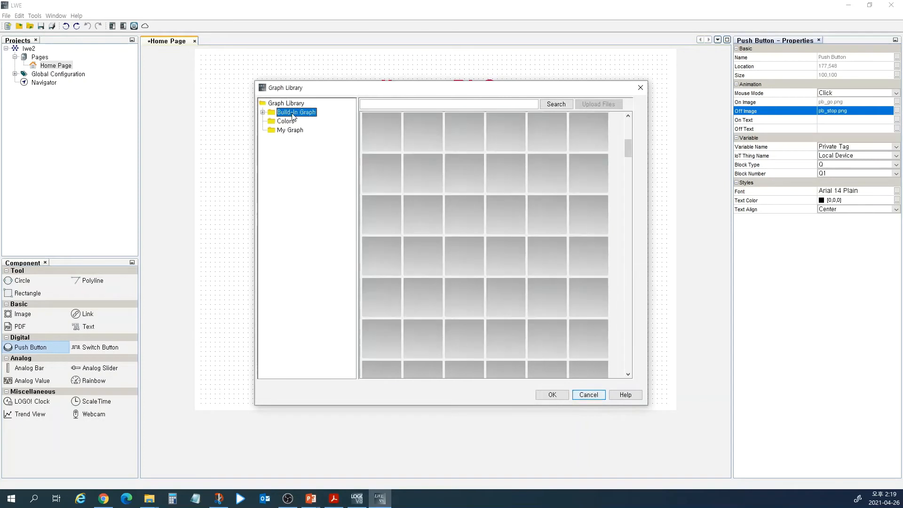
left_click(264, 113)
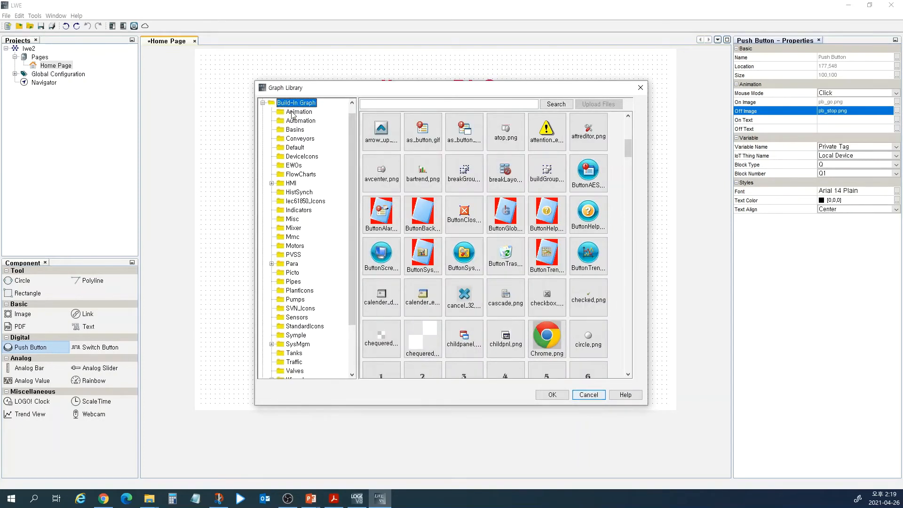
left_click(296, 147)
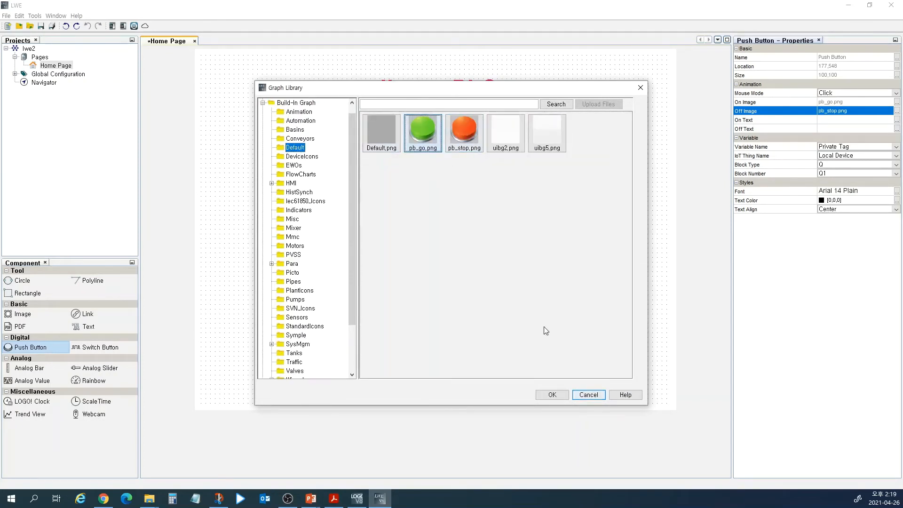
left_click(553, 395)
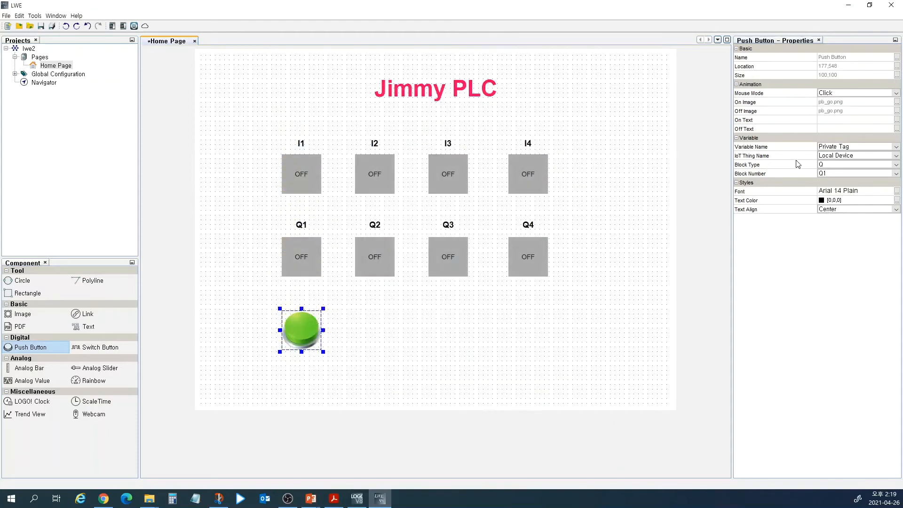
Check the network-input addresses in the LOGO!Soft Comfort ladder diagram, return to LOGO! Web Editor and set the push button's block type to V.
left_click(357, 498)
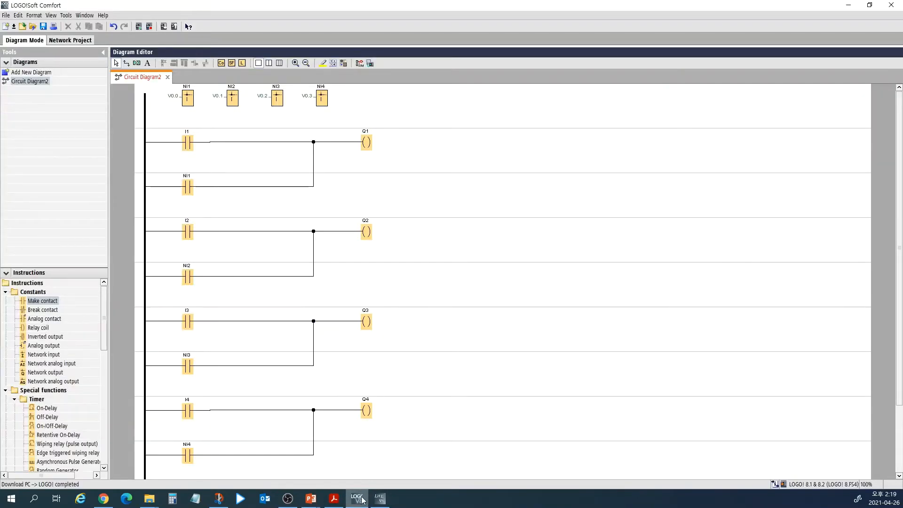
left_click(380, 498)
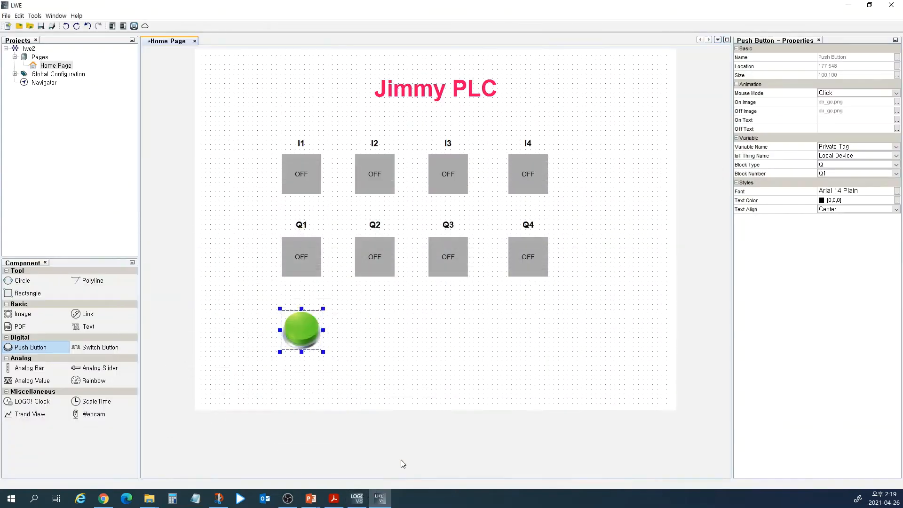
left_click(896, 164)
left_click(837, 190)
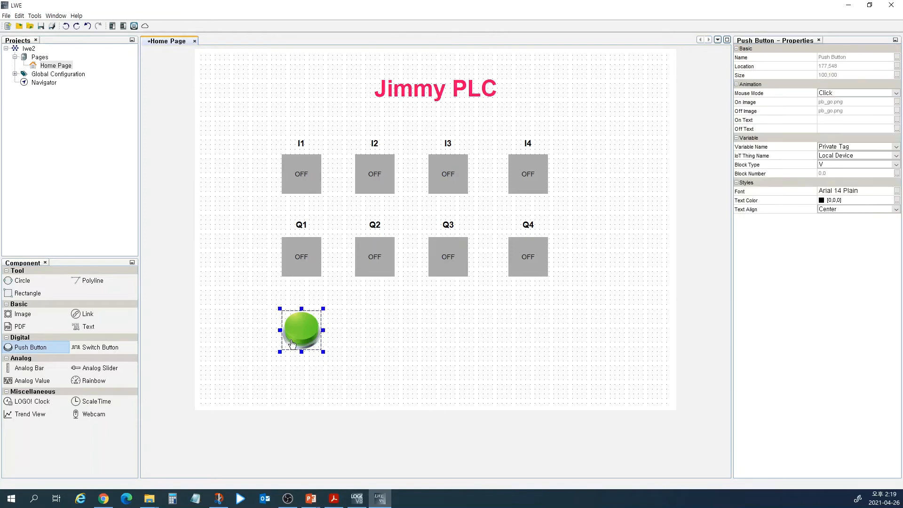
Paste three copies of the green push button and align them in a row below the Q2, Q3 and Q4 indicators.
key("ctrl+v")
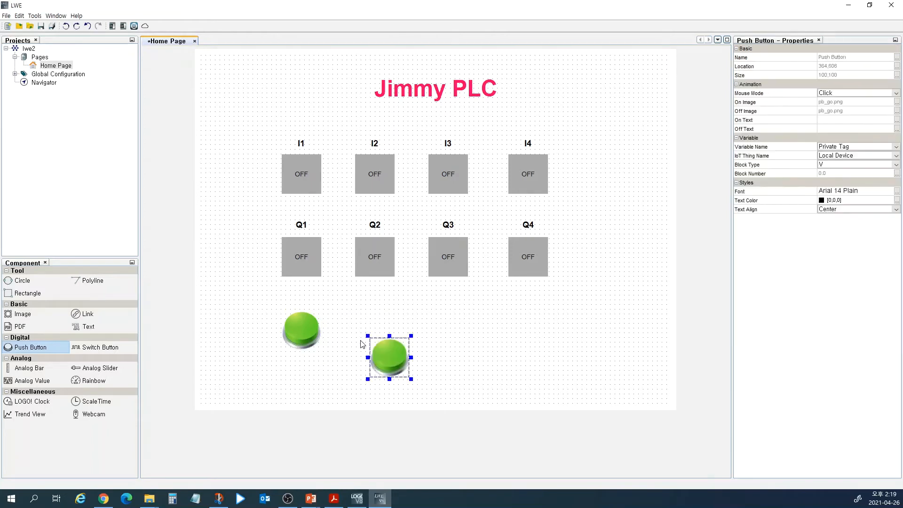
left_click_drag(382, 350, 367, 323)
key("ctrl+v")
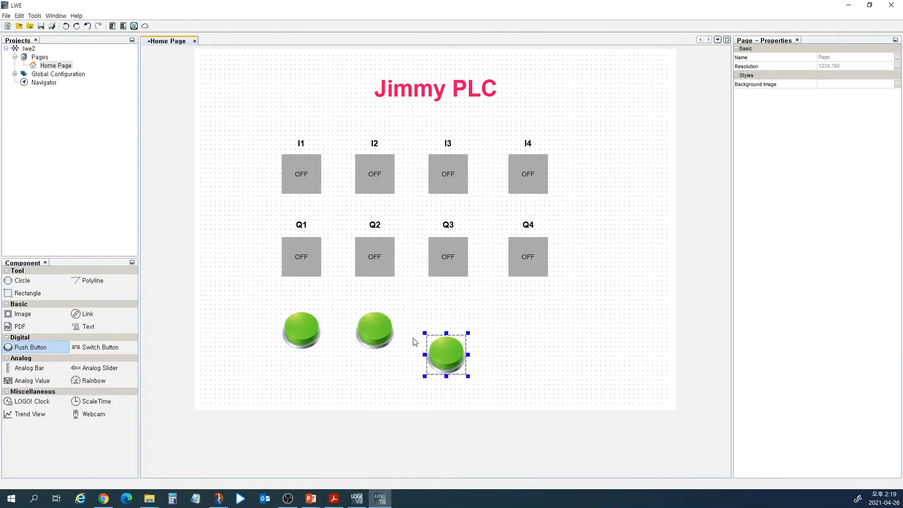
left_click_drag(463, 356, 466, 332)
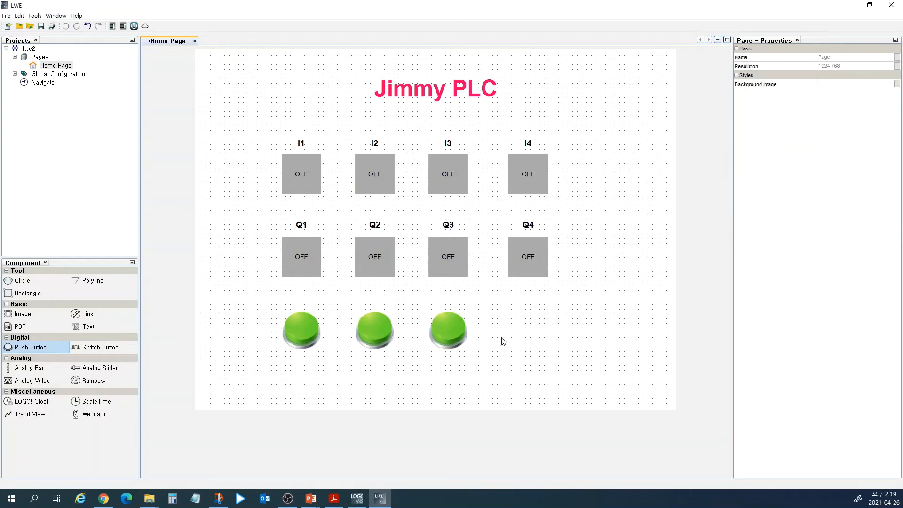
key("ctrl+v")
left_click_drag(498, 360, 538, 327)
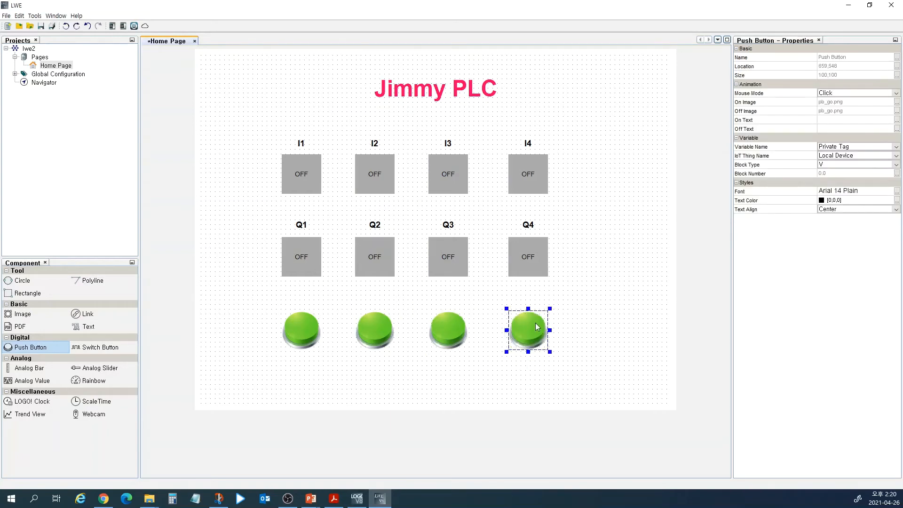
Set the block number of the push button below Q2 to 0.1.
left_click(840, 169)
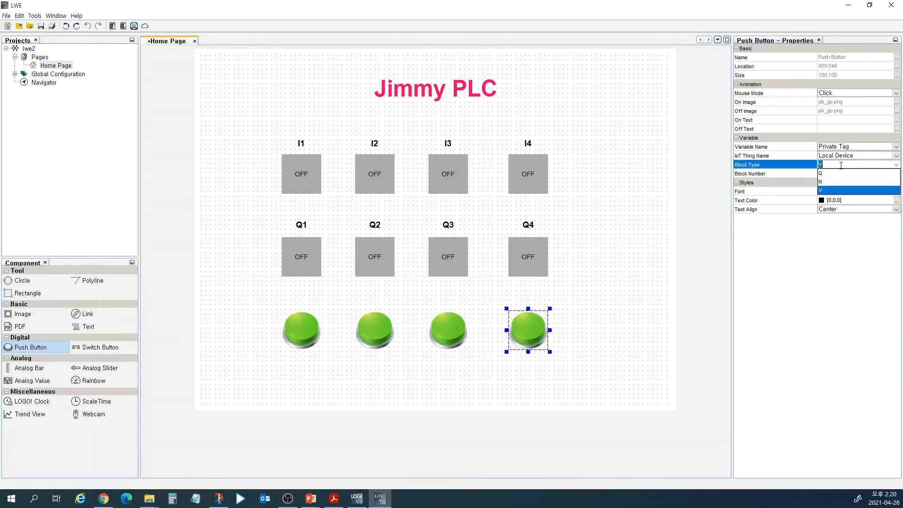
left_click(377, 332)
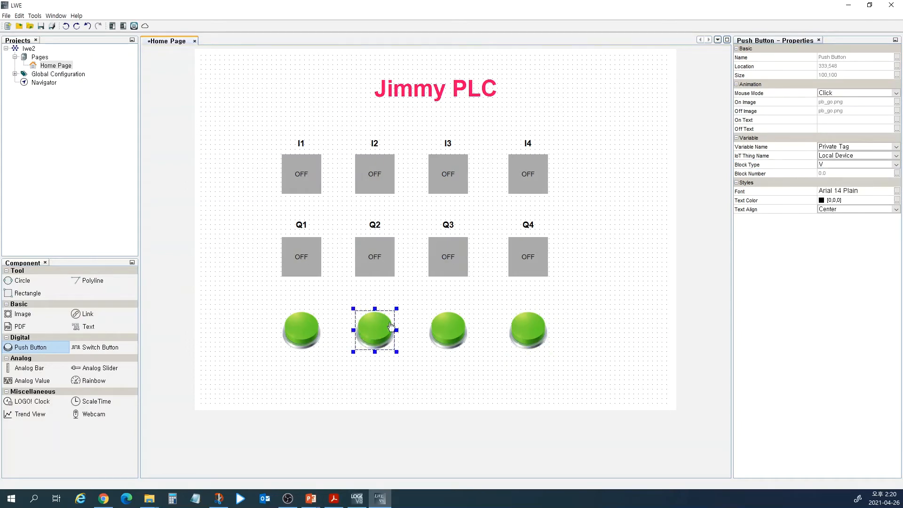
left_click(831, 173)
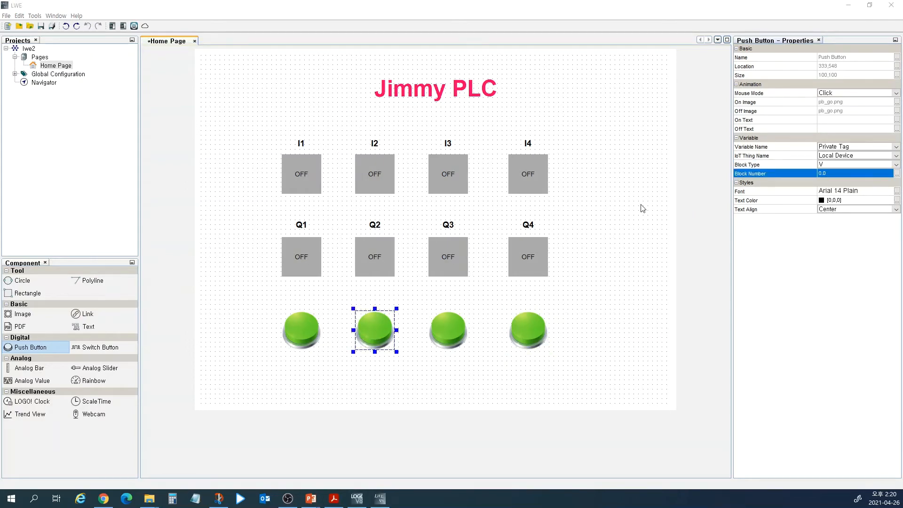
left_click_drag(372, 231, 407, 232)
left_click(429, 242)
left_click(358, 266)
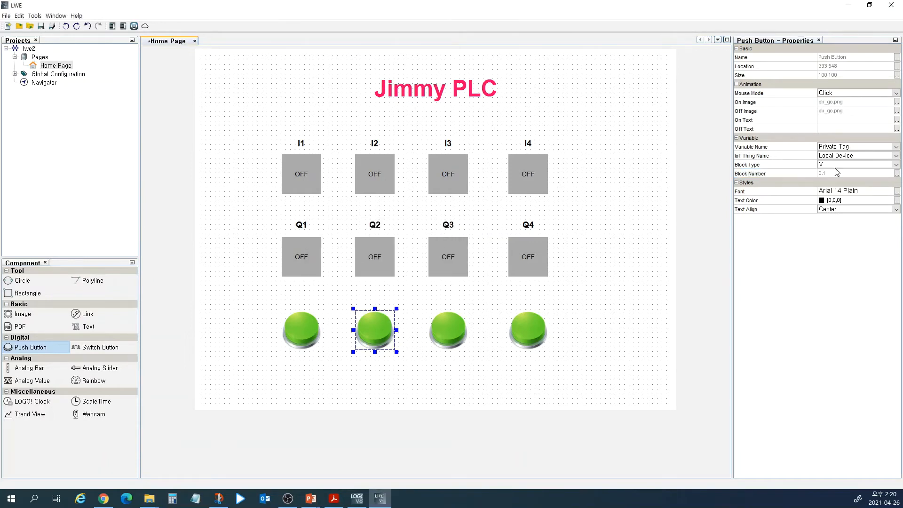
Set the block number of the push button below Q3 to 0.2.
left_click(447, 335)
left_click(833, 174)
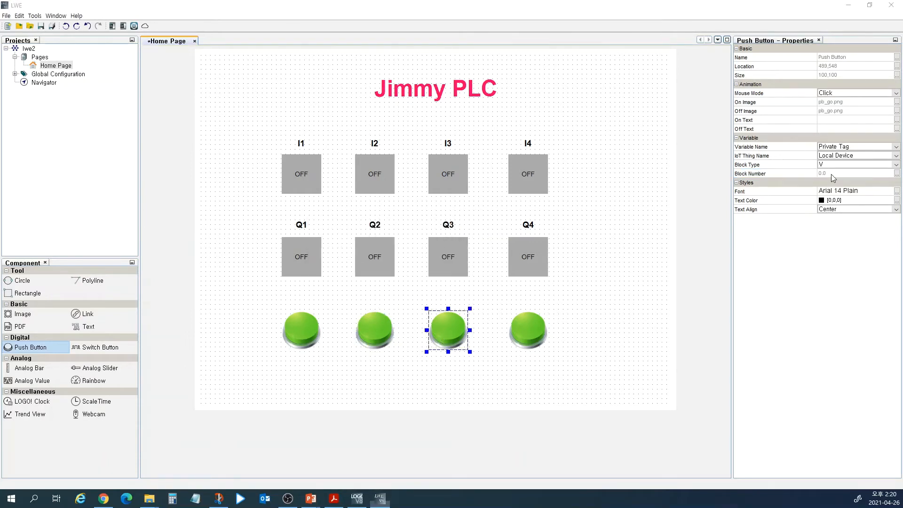
left_click_drag(305, 242, 500, 242)
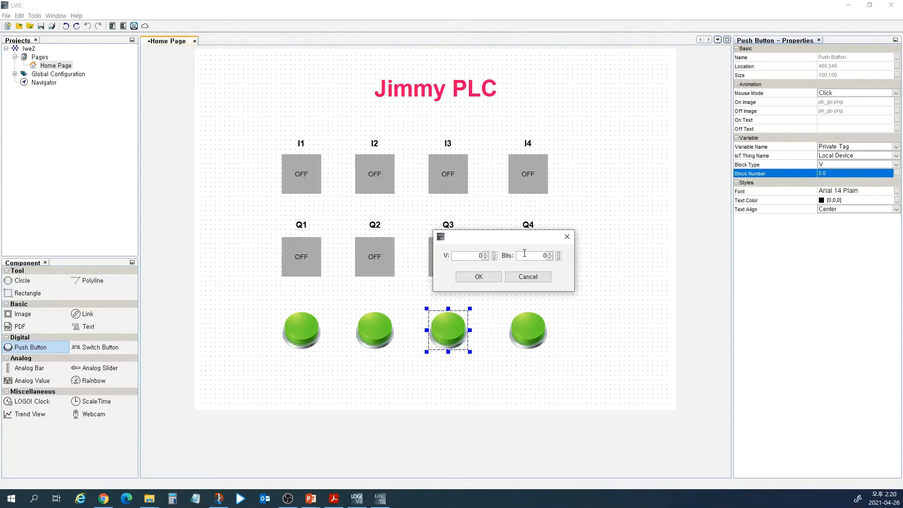
type("2")
left_click(479, 276)
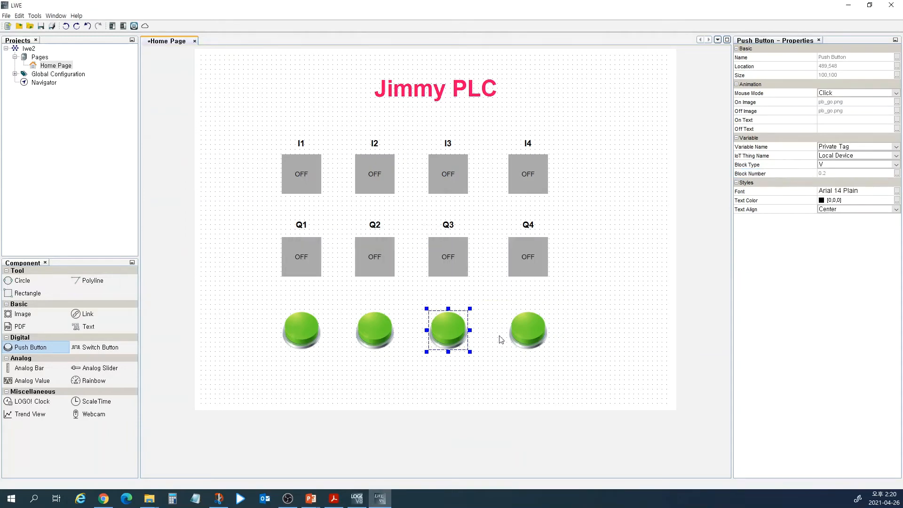
Set the block number of the push button below Q4 to 0.3.
left_click(528, 335)
left_click(839, 174)
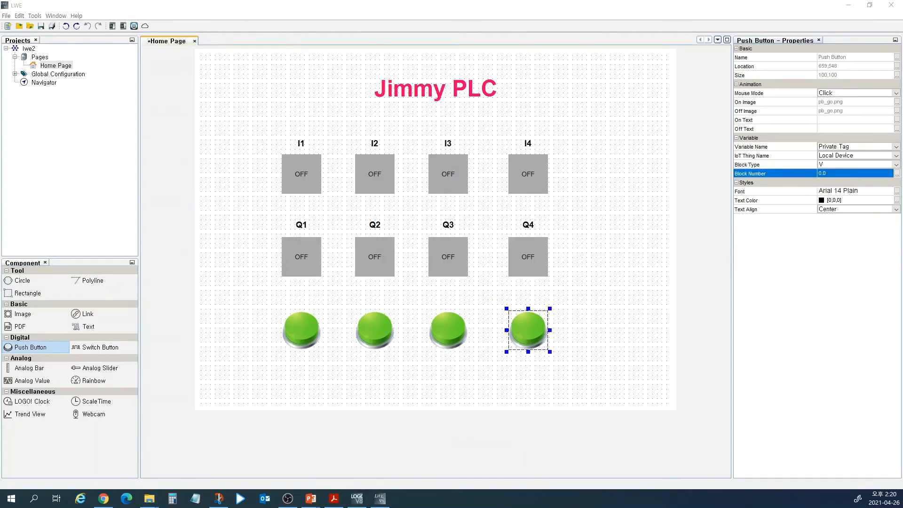
left_click_drag(315, 221, 440, 216)
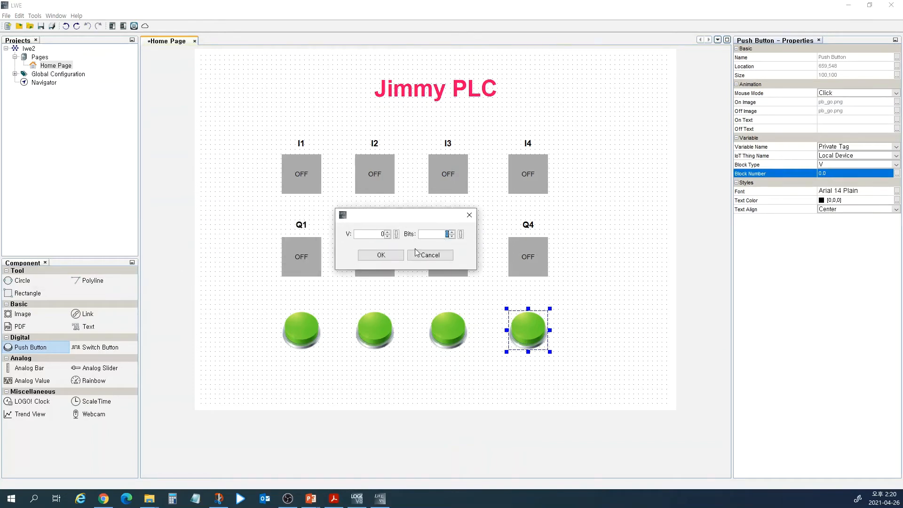
left_click(382, 256)
left_click(595, 298)
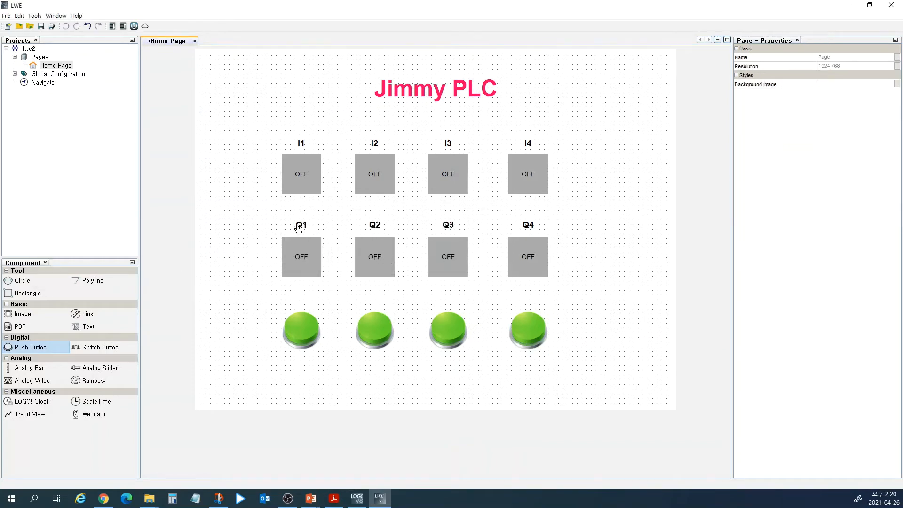
Copy the Q1–Q4 text labels together and place the copies directly above the four green push buttons.
left_click(299, 226)
left_click(375, 225)
left_click(448, 224)
left_click(528, 224)
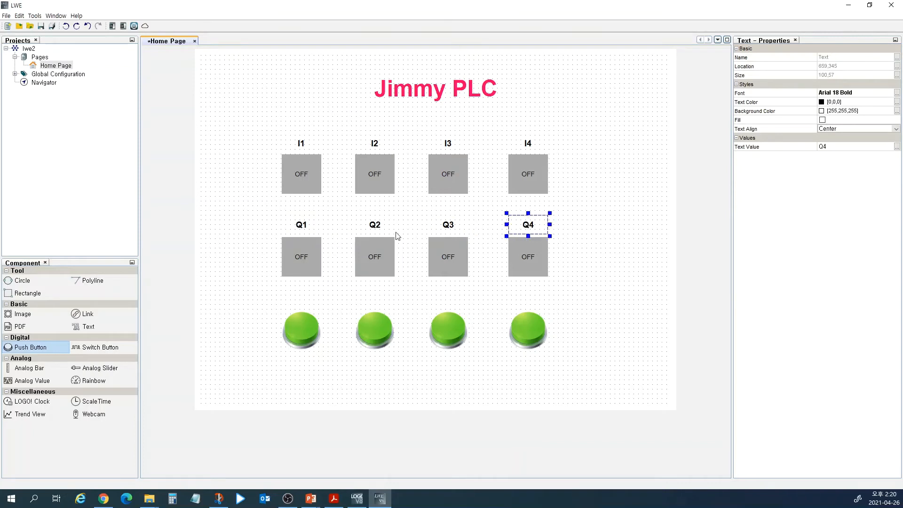
left_click(303, 227, "ctrl")
left_click(371, 224, "ctrl")
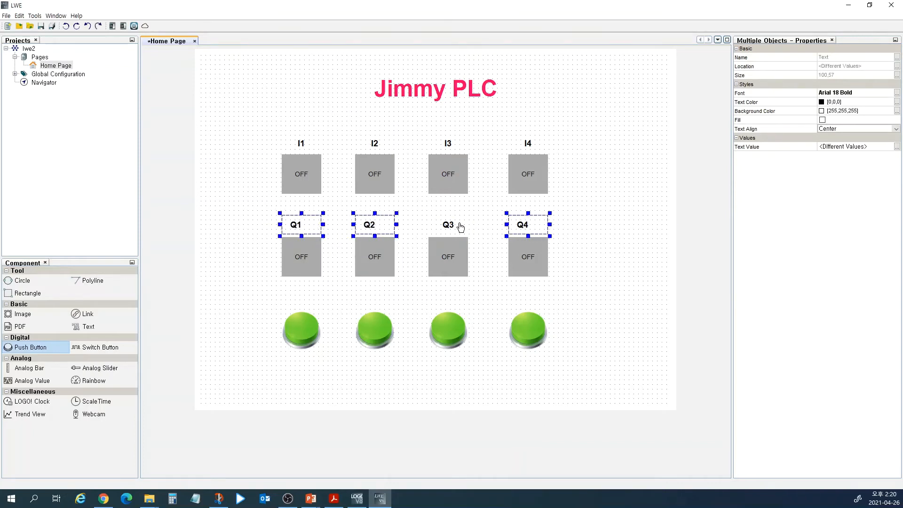
left_click(455, 227, "ctrl")
left_click(615, 261)
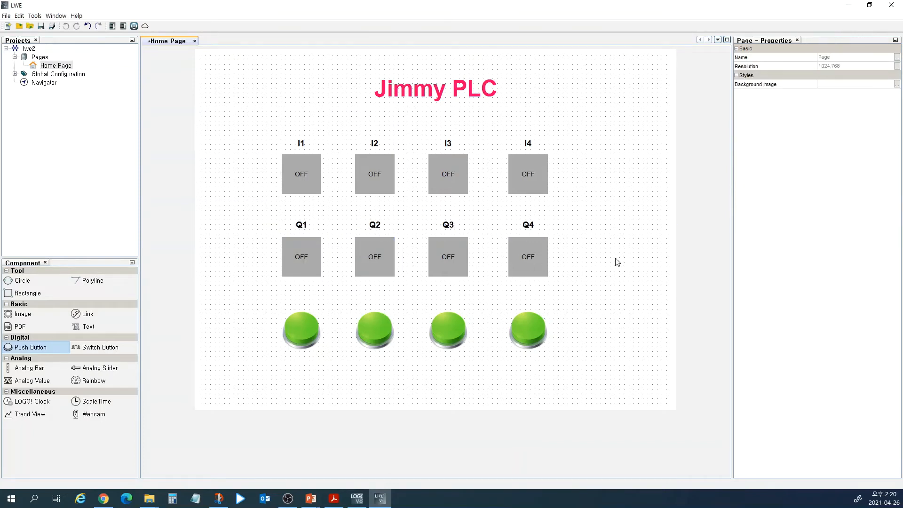
key("ctrl+v")
left_click_drag(582, 266, 461, 299)
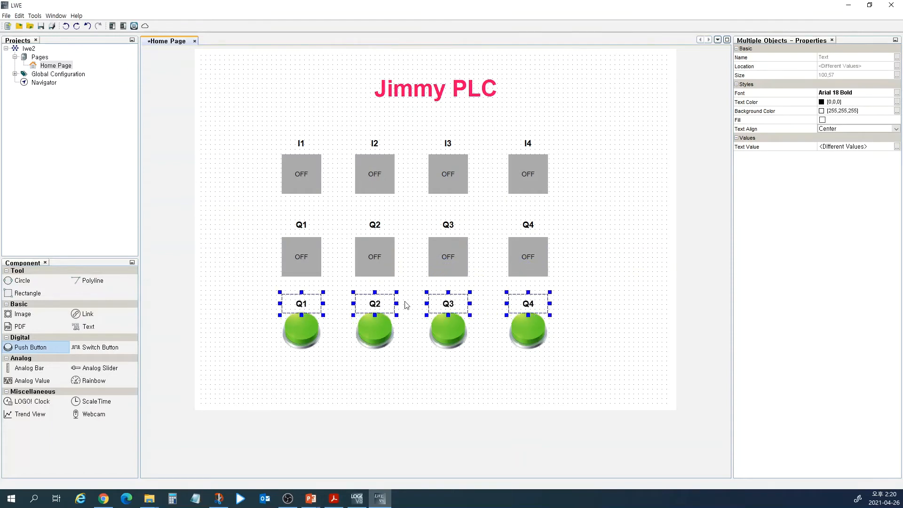
left_click(413, 369)
Change the labels above the first and second push buttons to V0.0 and V0.1.
left_click(300, 303)
left_click(296, 304)
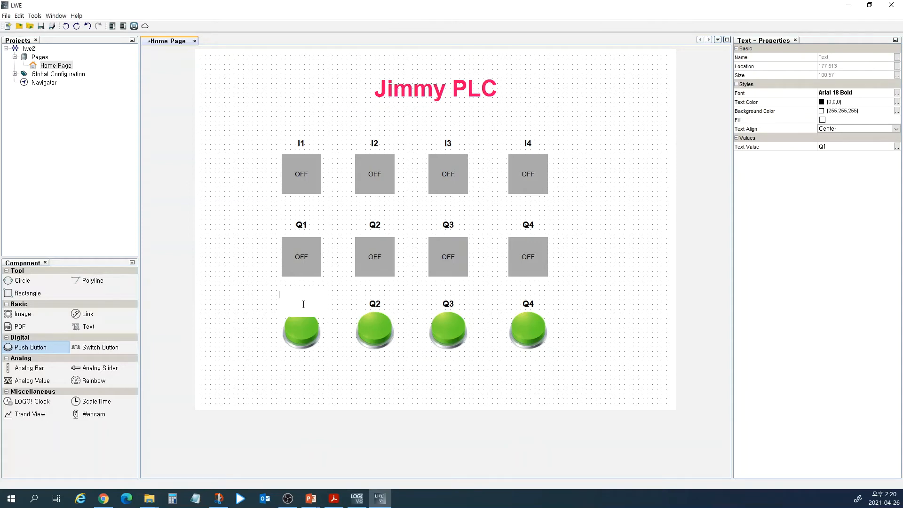
type("V0.0")
left_click(356, 366)
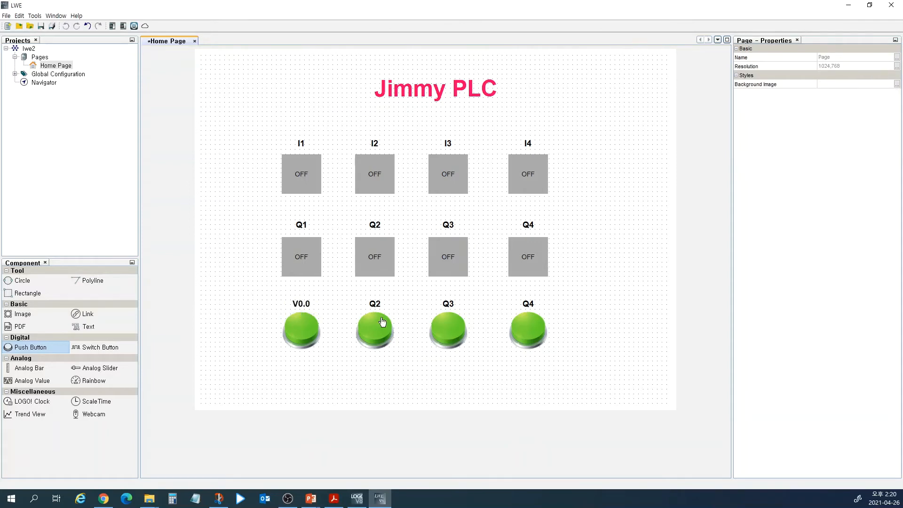
left_click(373, 307)
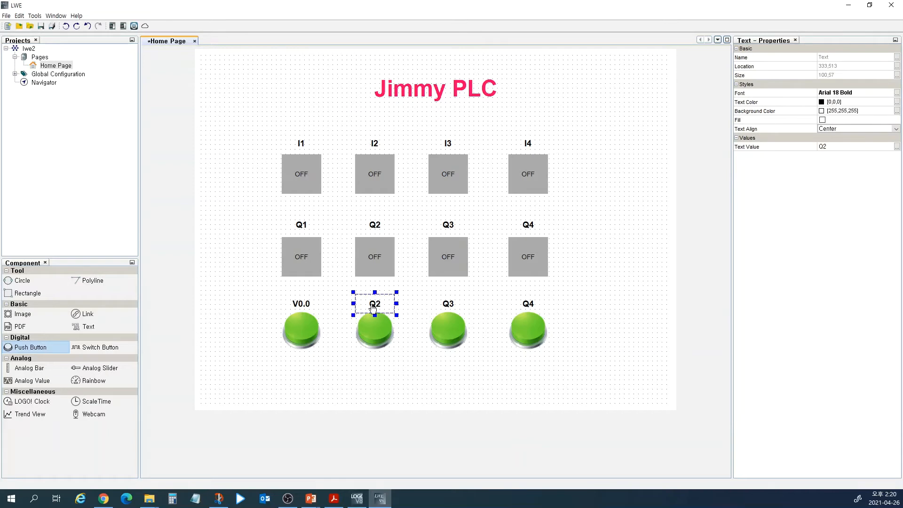
left_click(372, 305)
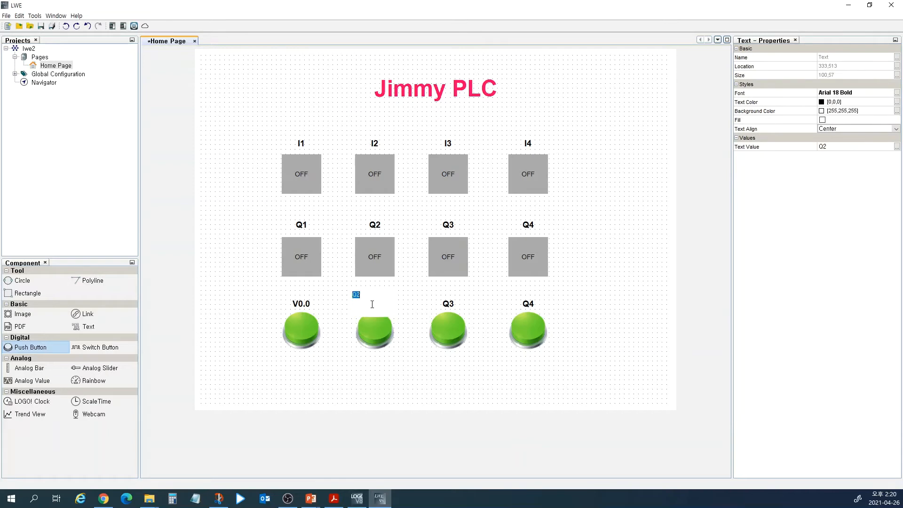
left_click(416, 347)
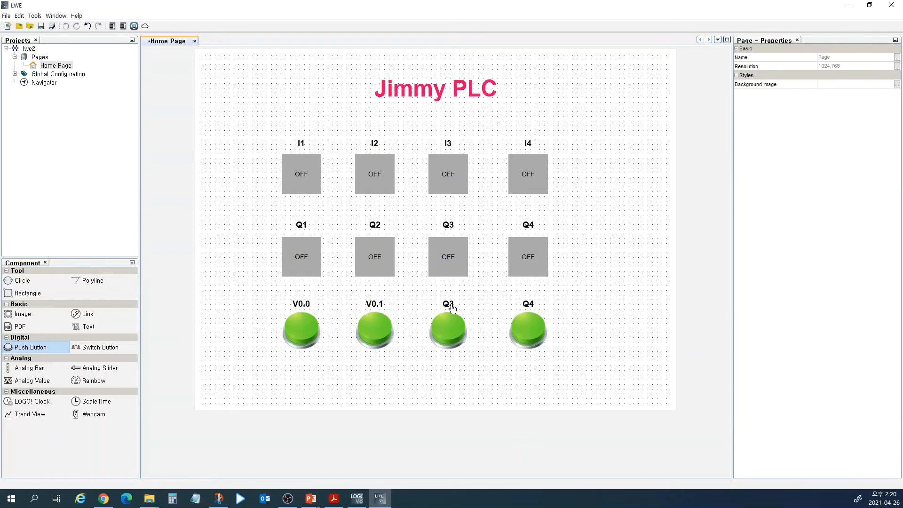
Change the labels above the third and fourth push buttons to V0.2 and V0.3.
left_click(445, 305)
left_click(436, 304)
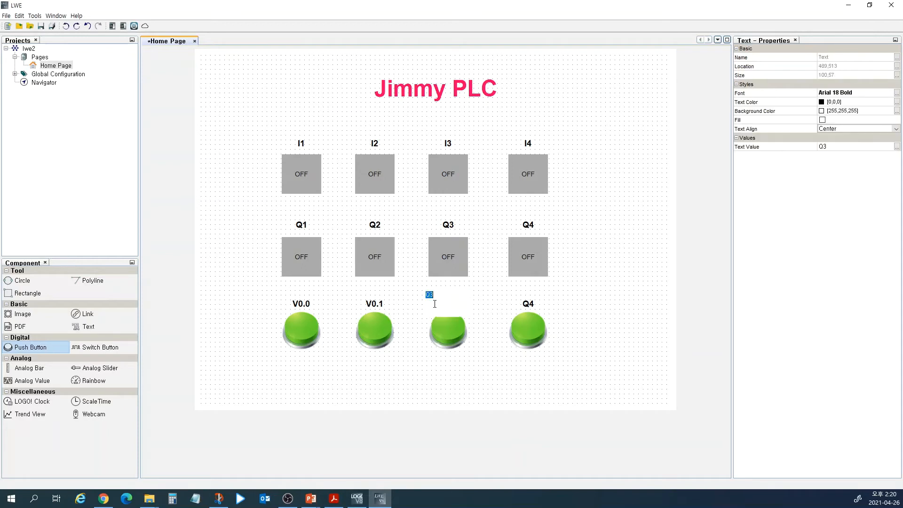
left_click(466, 374)
left_click(528, 305)
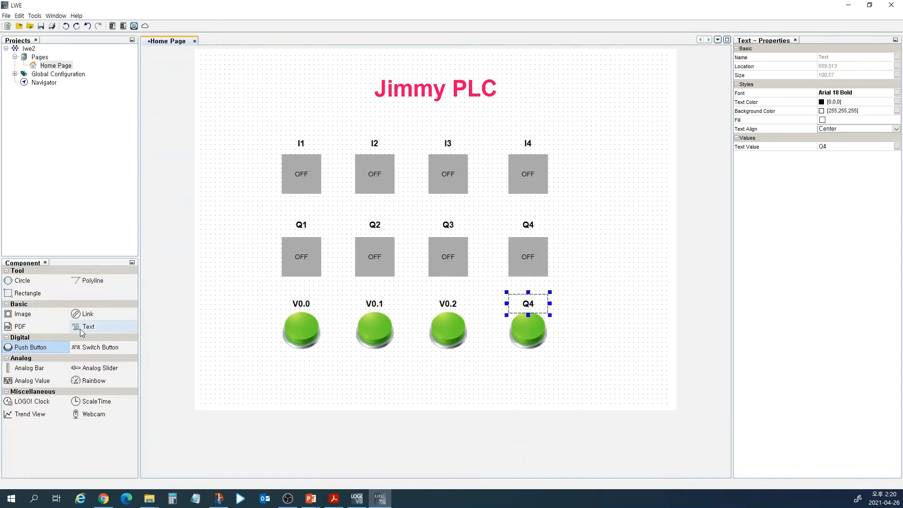
left_click(533, 306)
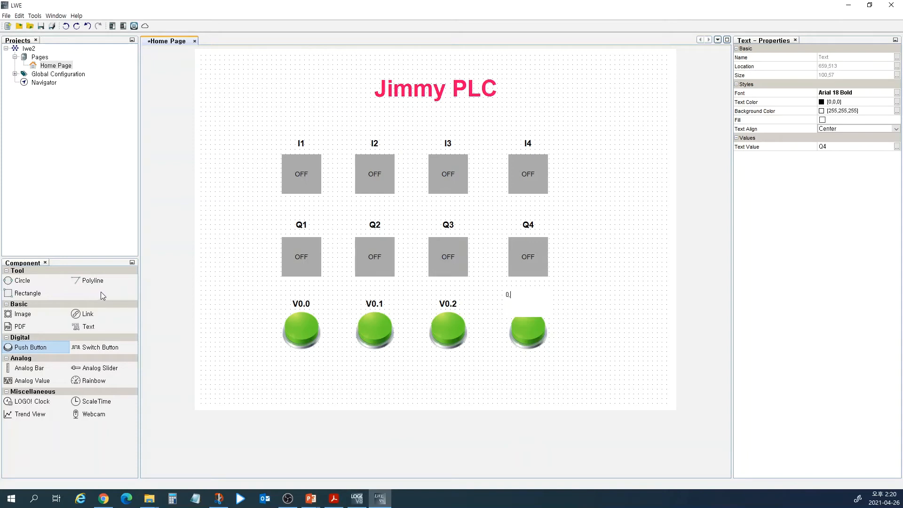
type("V0.3")
key("Return")
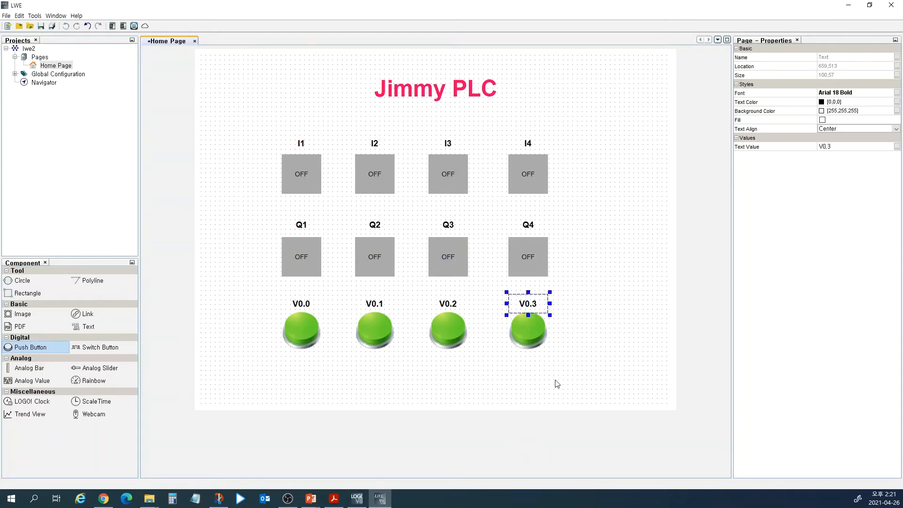
left_click(563, 378)
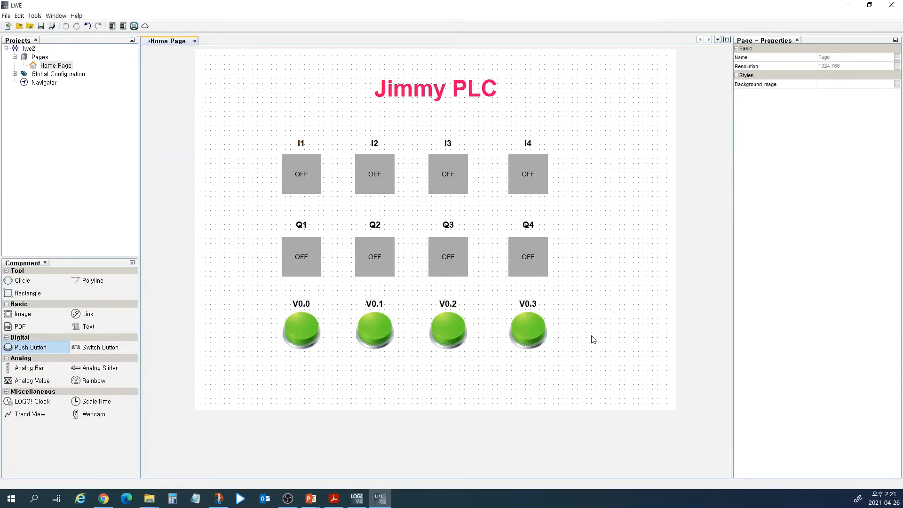
Review the Mouse Mode options of the V0.0 push button and keep it set to Click.
left_click(546, 337)
left_click(315, 331)
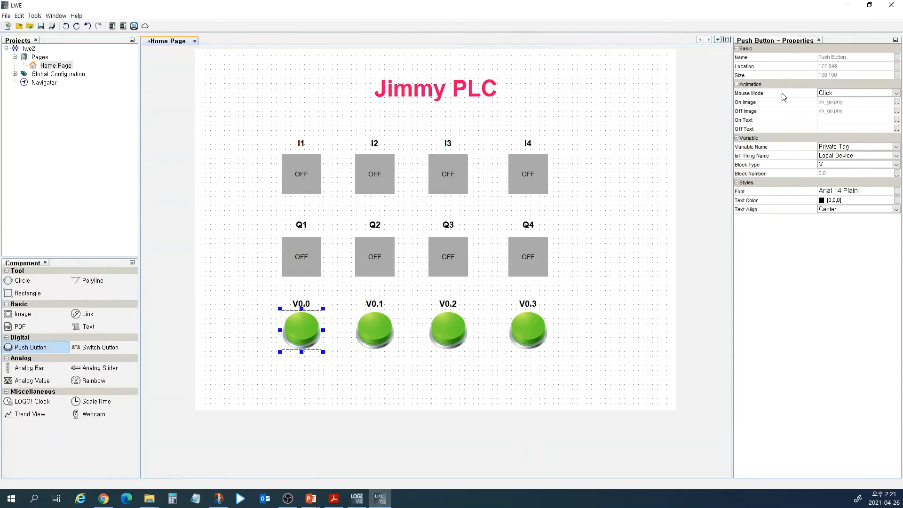
left_click(896, 94)
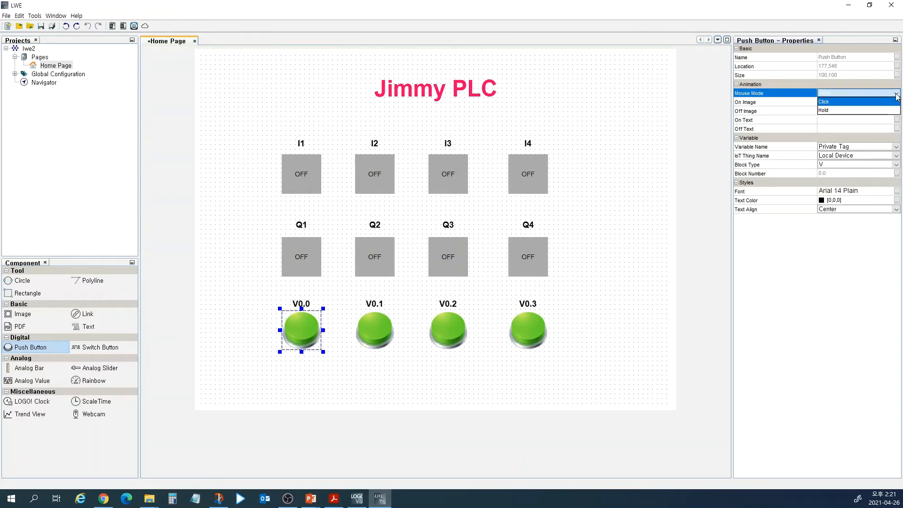
left_click(893, 101)
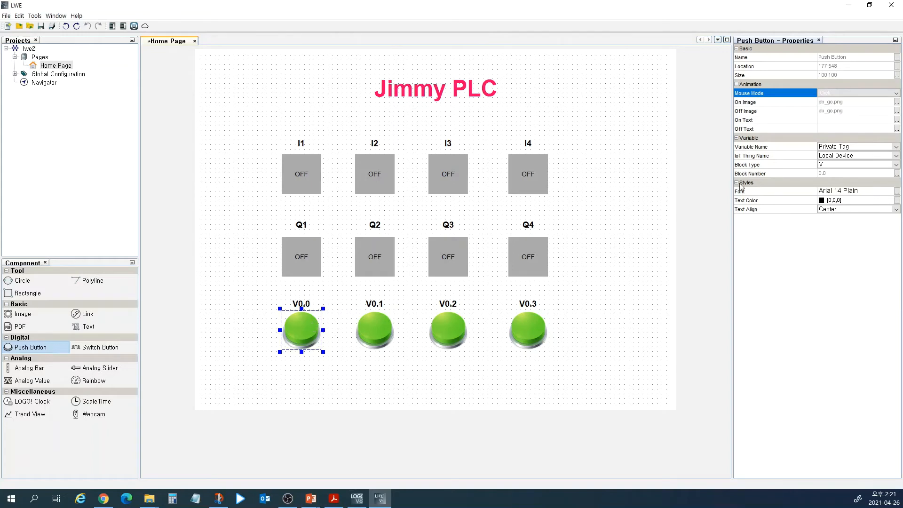
left_click(864, 94)
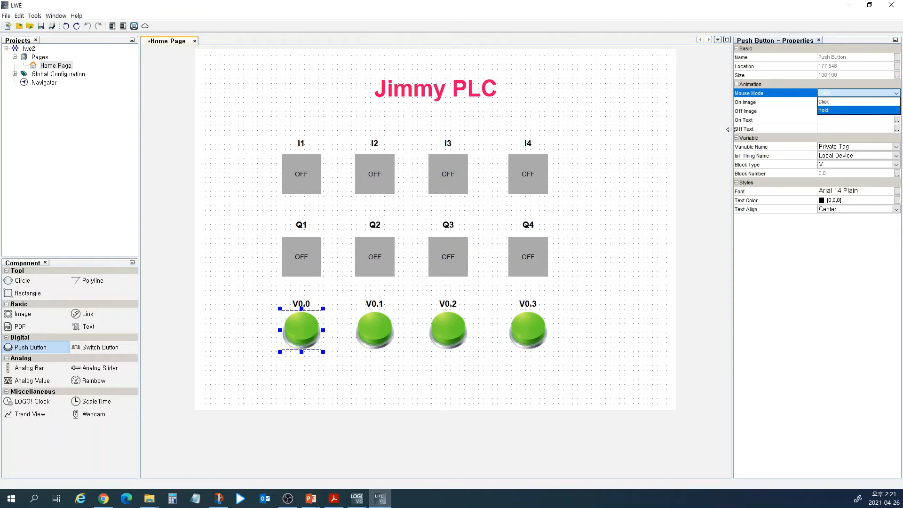
left_click(831, 103)
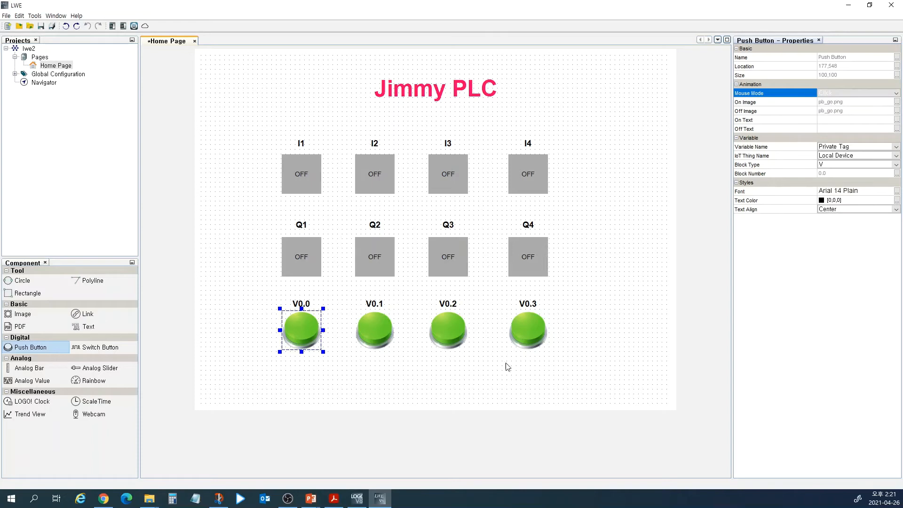
Check the Mouse Mode of the V0.1, V0.2 and V0.3 push buttons, and save the web project.
left_click(385, 345)
left_click(379, 337)
left_click(456, 331)
left_click(524, 334)
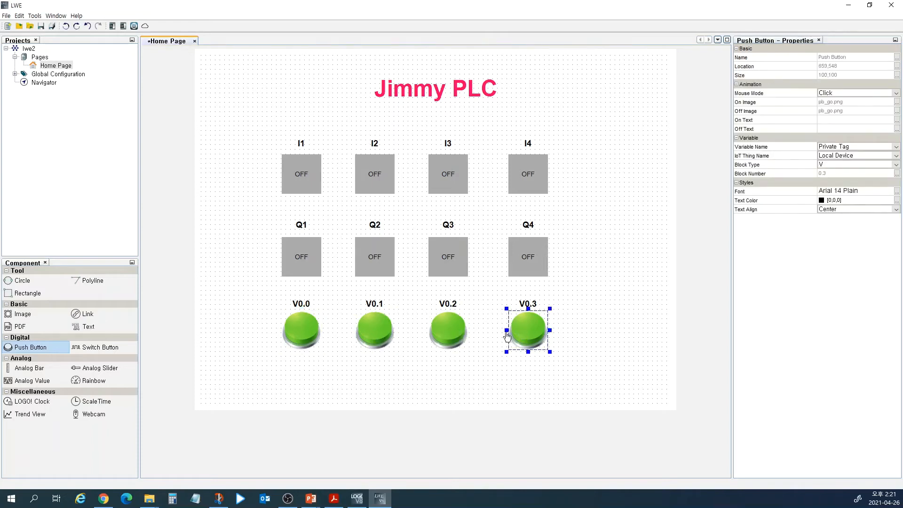
left_click(438, 336)
left_click(377, 335)
left_click(331, 345)
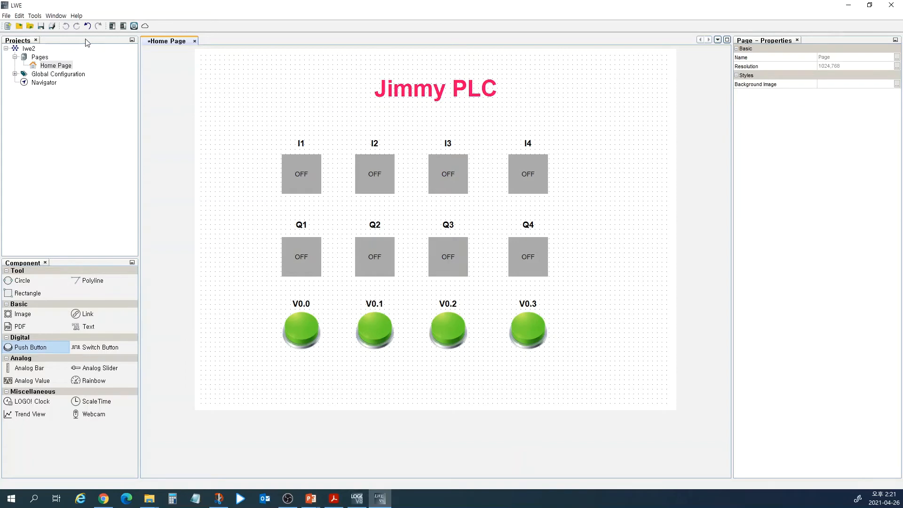
left_click(41, 26)
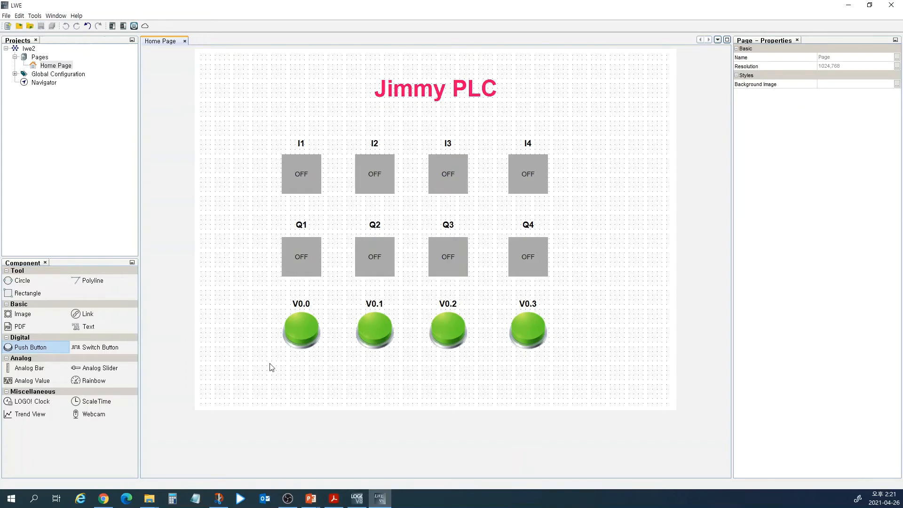
Switch to LOGO!Soft Comfort, start the program transfer to the LOGO!, and test the Ethernet connection to 192.168.1.17.
left_click(358, 499)
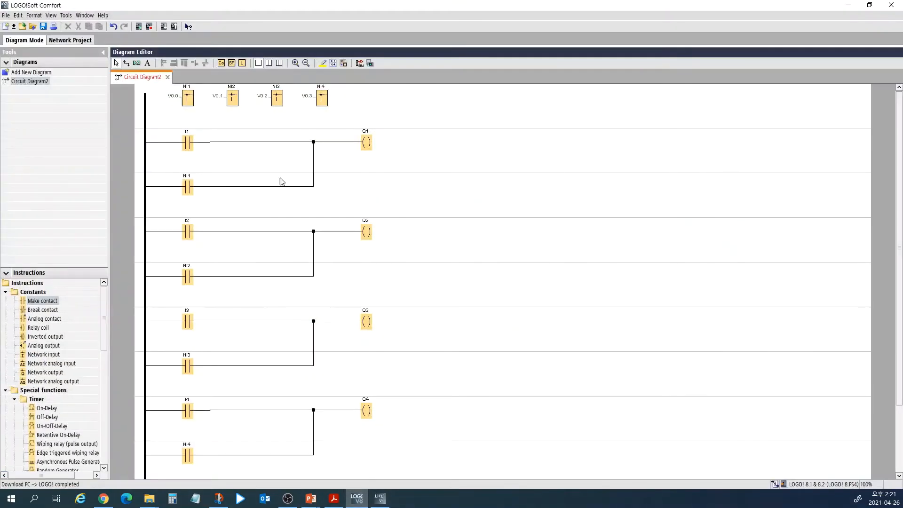
left_click(25, 82)
left_click(165, 26)
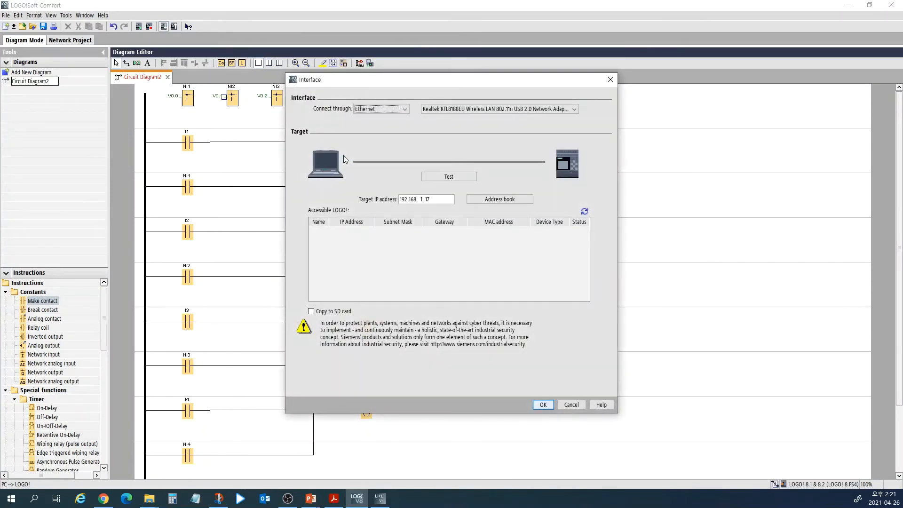
left_click(492, 111)
left_click(494, 114)
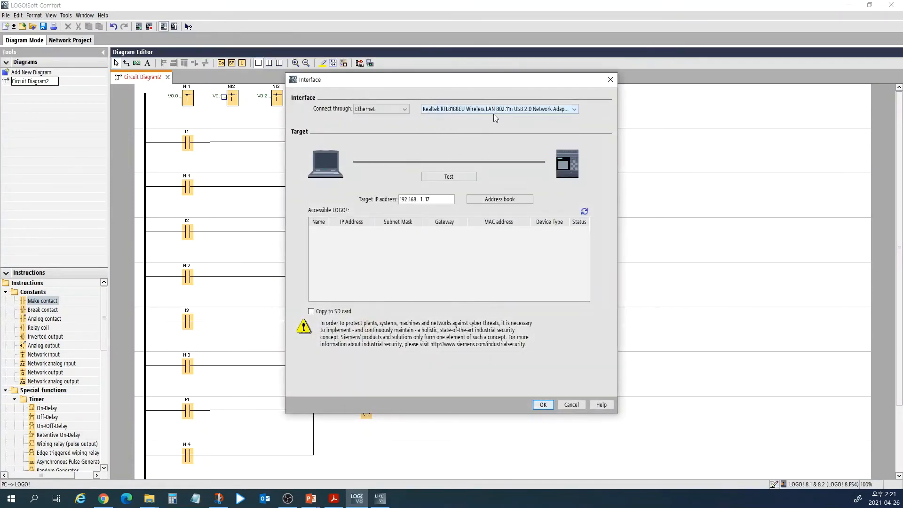
left_click(456, 176)
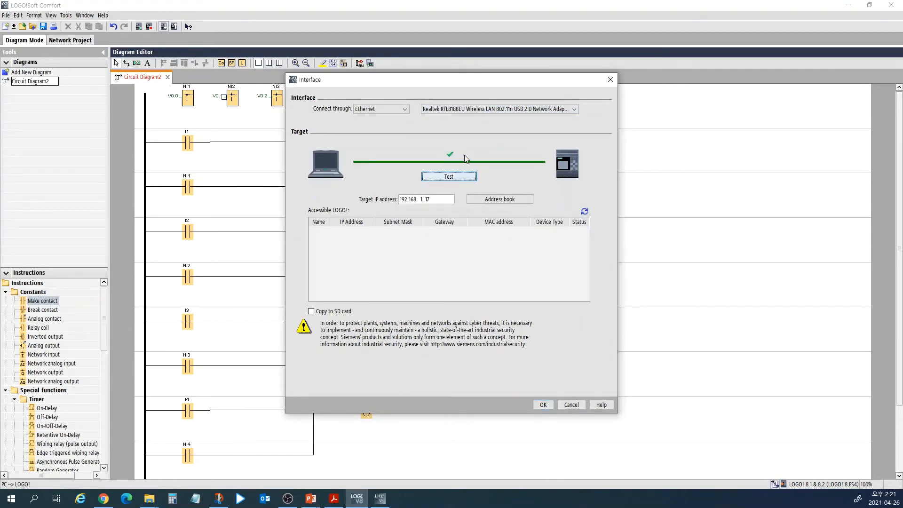
Download the ladder program to the LOGO! and change the device to RUN mode.
left_click(543, 405)
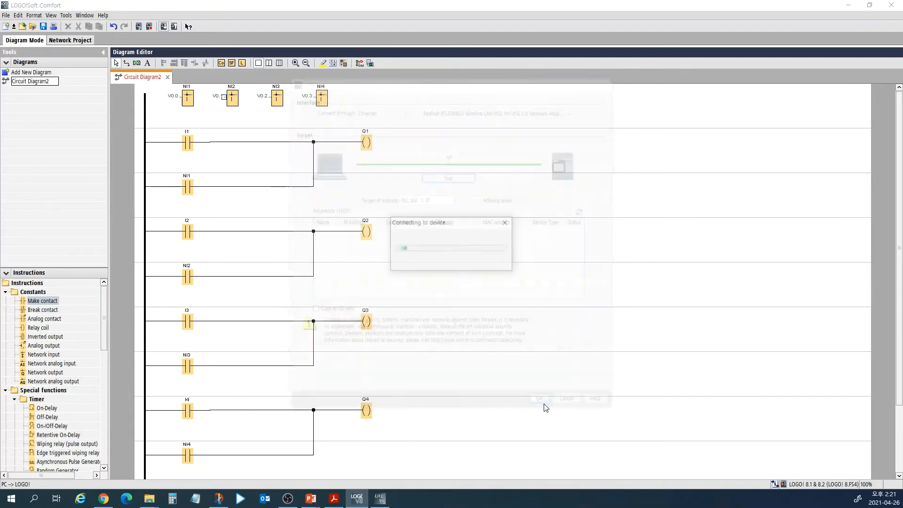
left_click(433, 271)
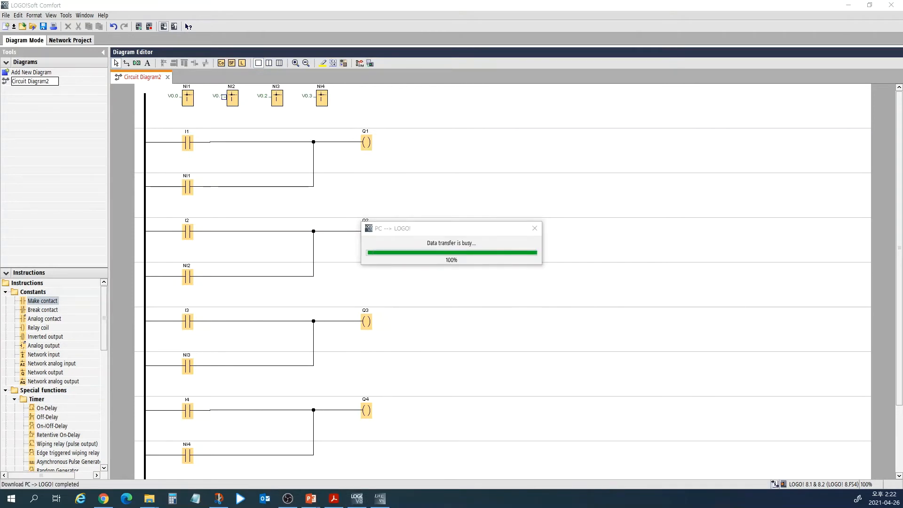
left_click_drag(502, 216, 465, 160)
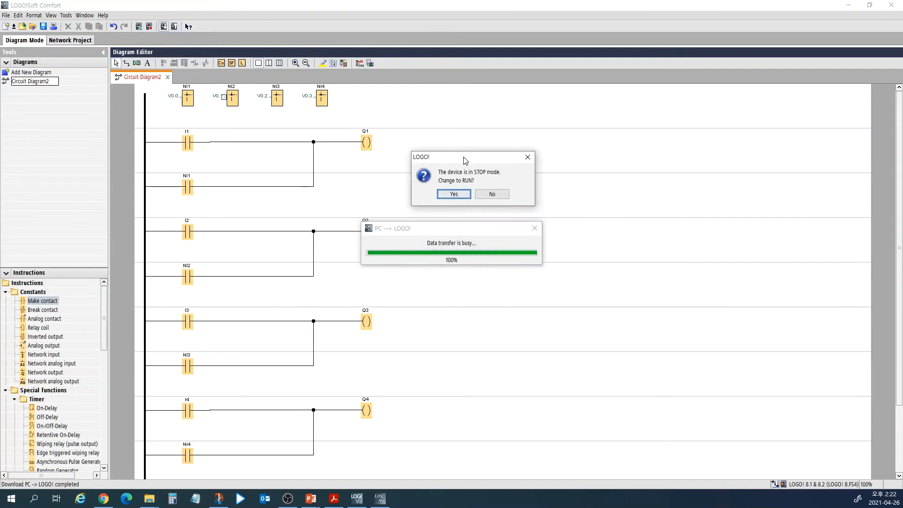
left_click(454, 195)
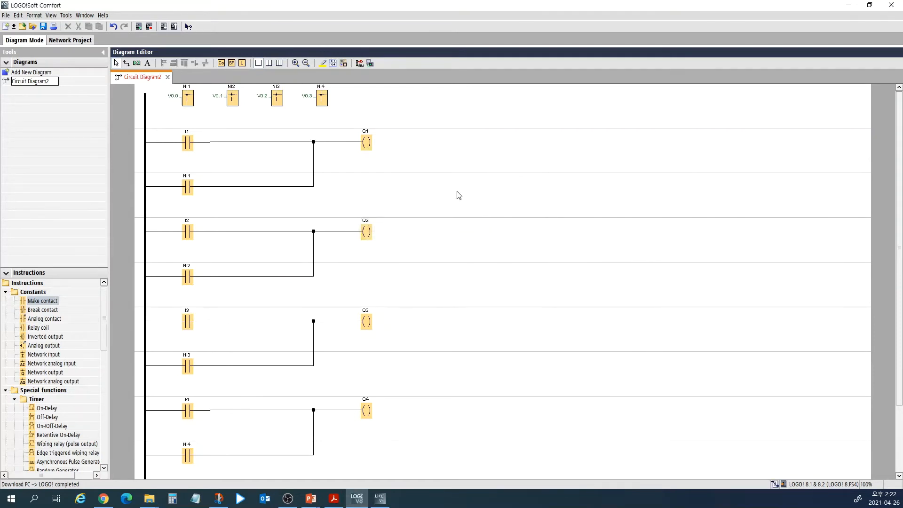
Open the Ethernet connection settings of Circuit Diagram2 and connect online to the LOGO! at 192.168.1.17.
left_click(65, 88)
right_click(42, 81)
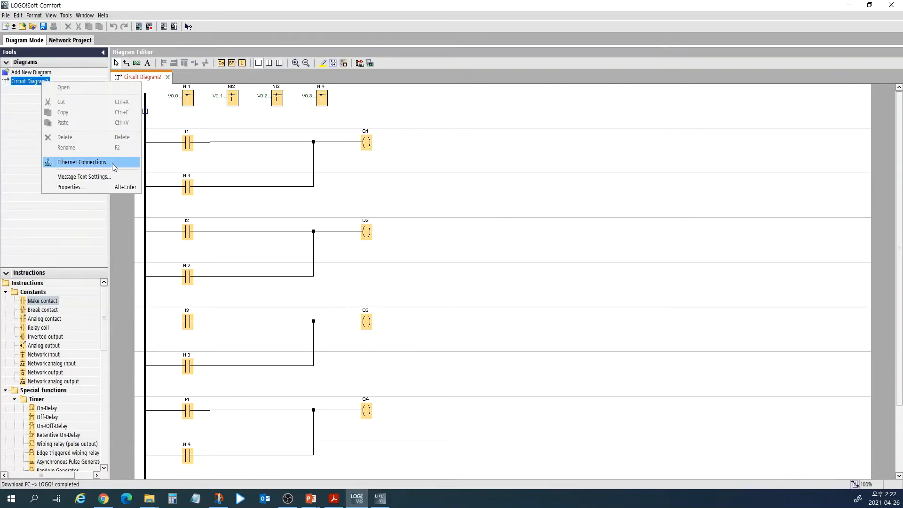
left_click(75, 161)
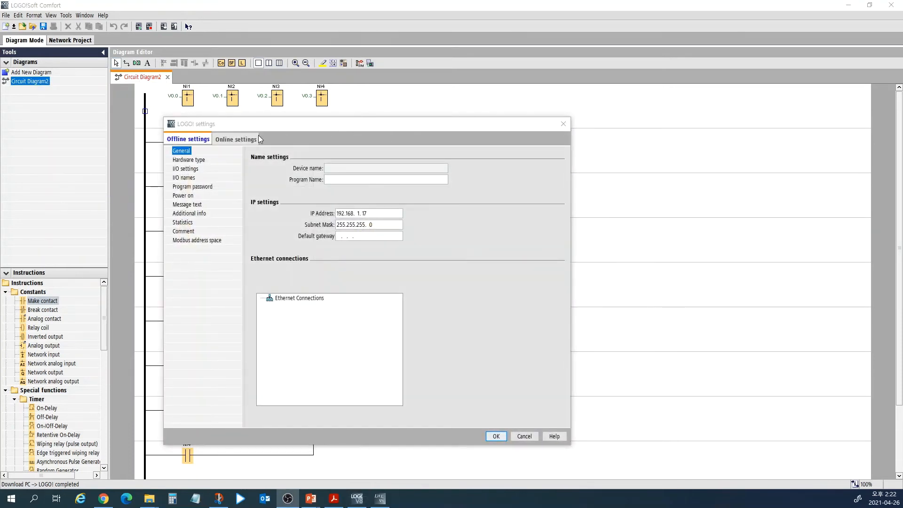
left_click(235, 141)
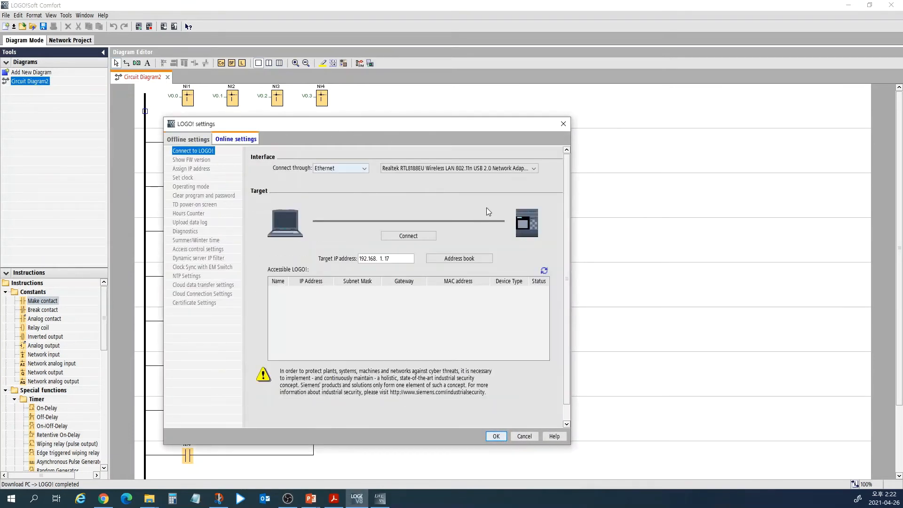
left_click(399, 237)
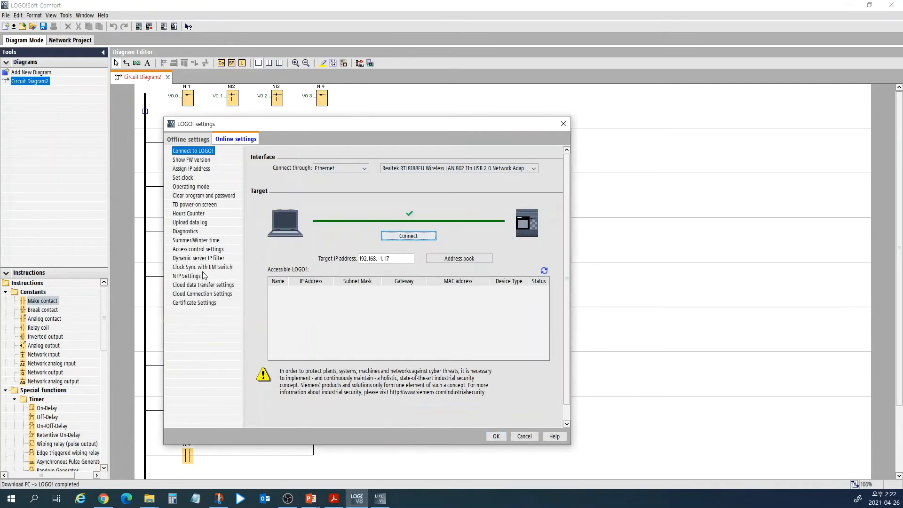
Open the access control settings with the device changed to STOP, and allow Web server access.
left_click(199, 250)
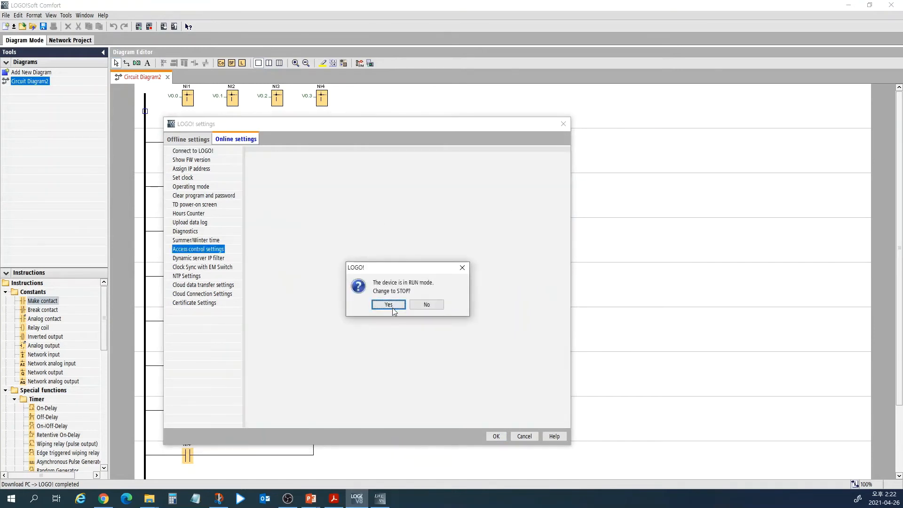
left_click(388, 305)
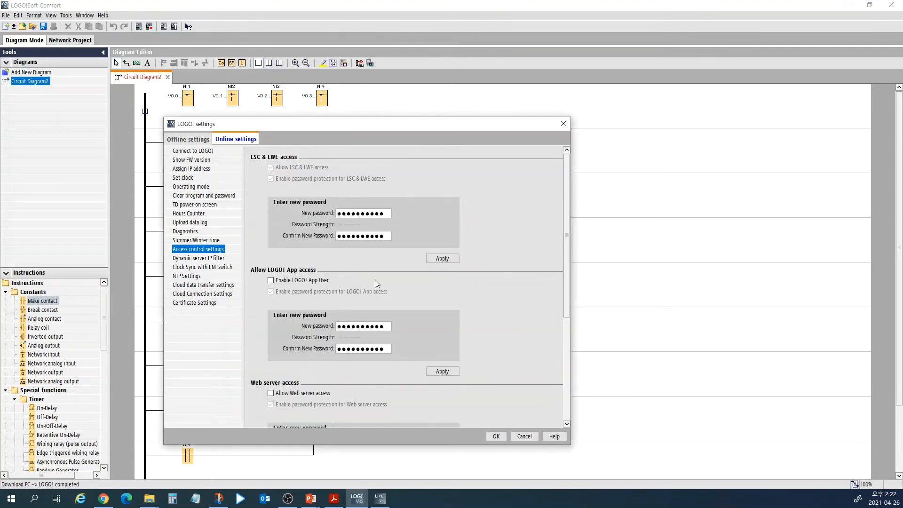
scroll(470, 295, "down", 2)
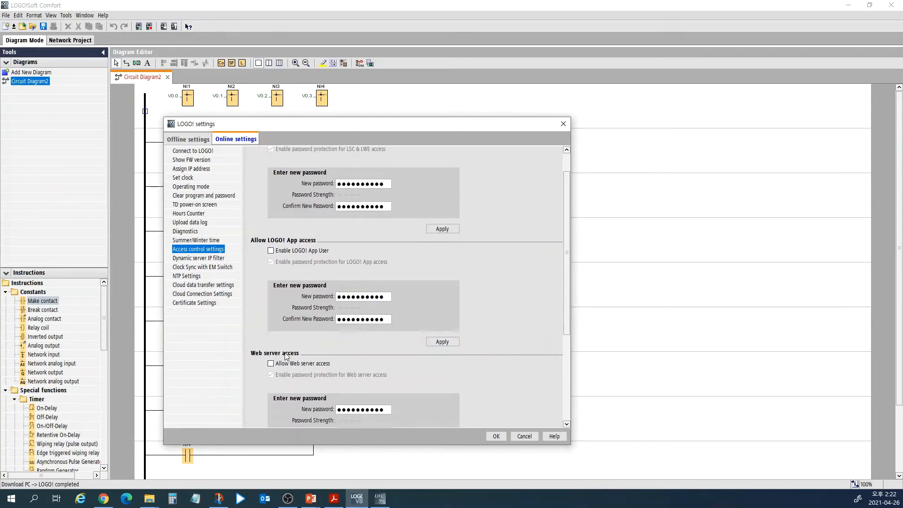
scroll(312, 319, "down", 3)
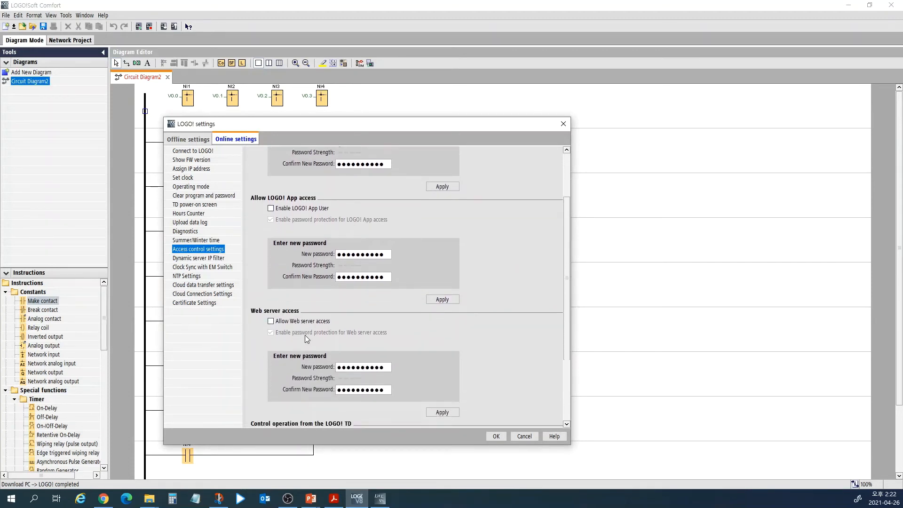
left_click(311, 316)
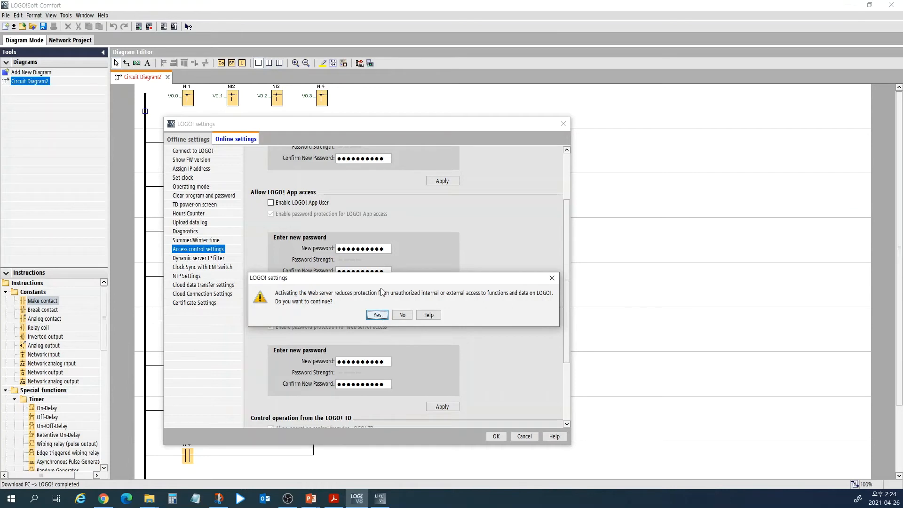
left_click(377, 316)
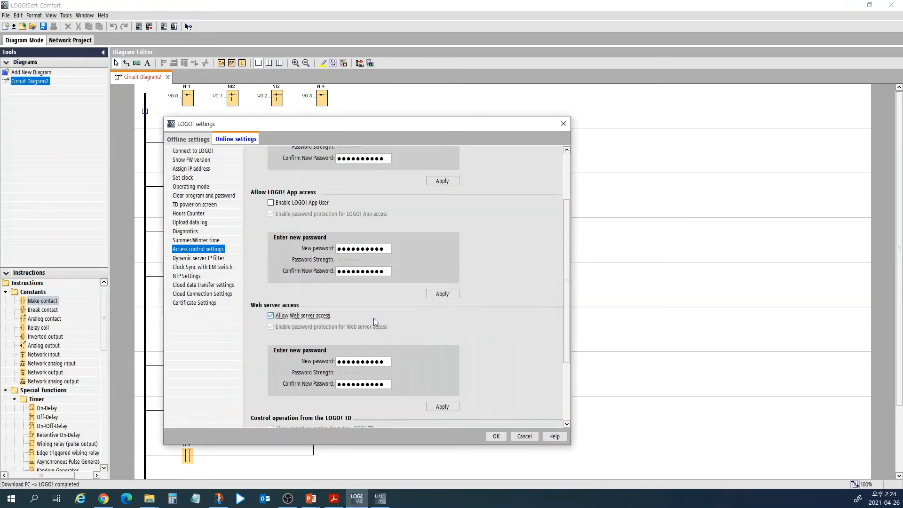
Apply the Web server access setting, return the device to RUN mode, and close the LOGO! settings.
left_click(441, 407)
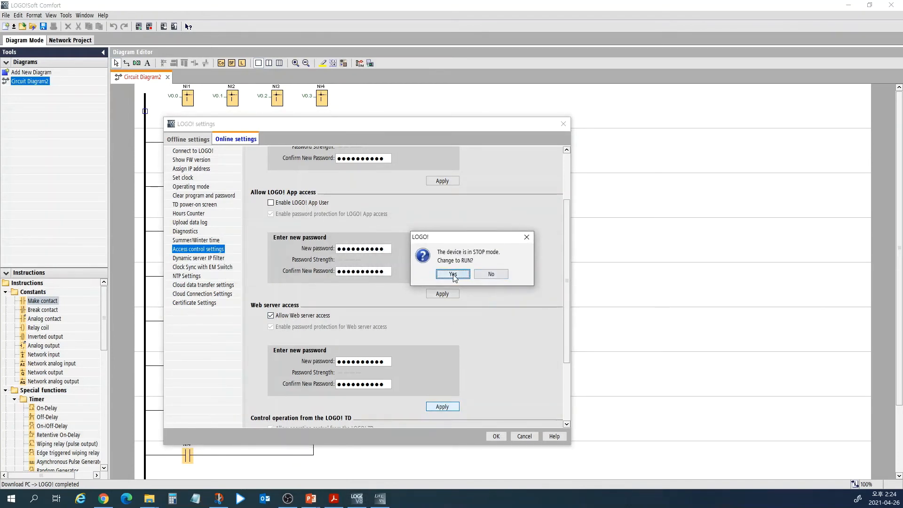
left_click(453, 275)
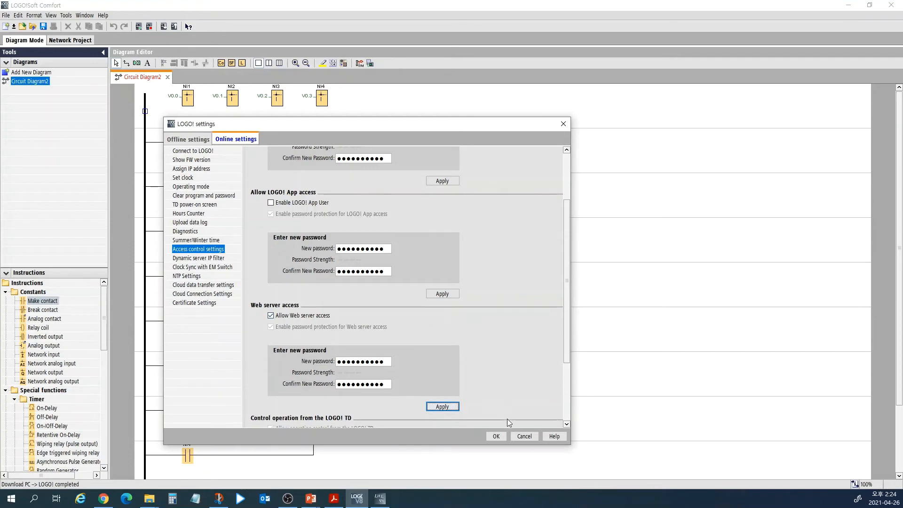
left_click(496, 436)
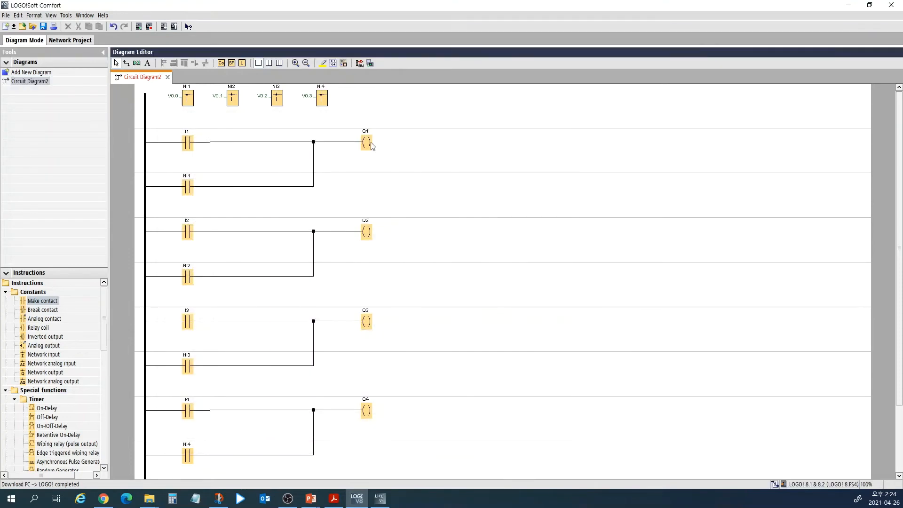
Switch to the LOGO! Web Editor and download the web page to the LOGO! at 192.168.1.17, letting the device stop and restart.
left_click(381, 500)
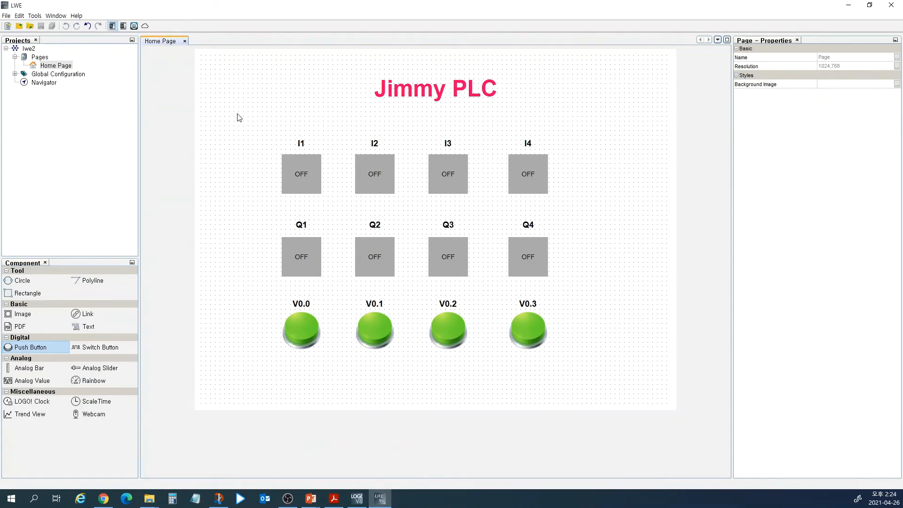
left_click(113, 26)
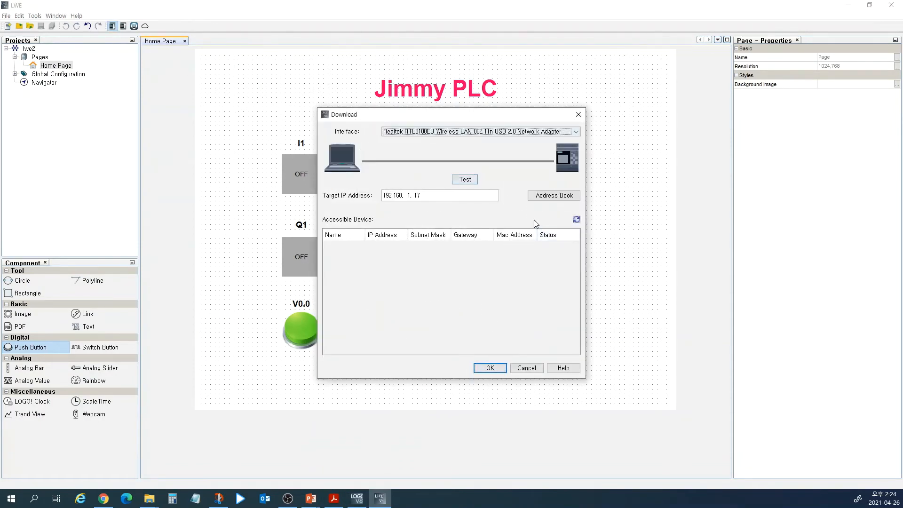
left_click(465, 179)
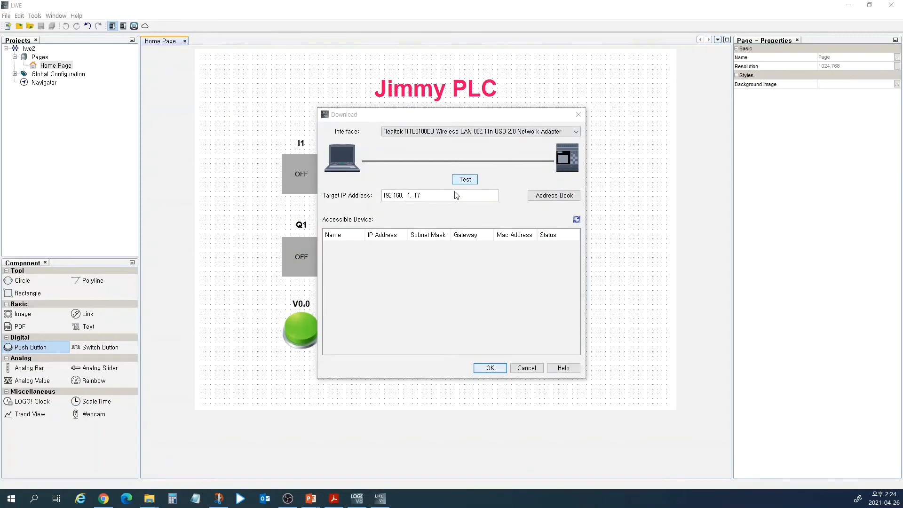
left_click(492, 369)
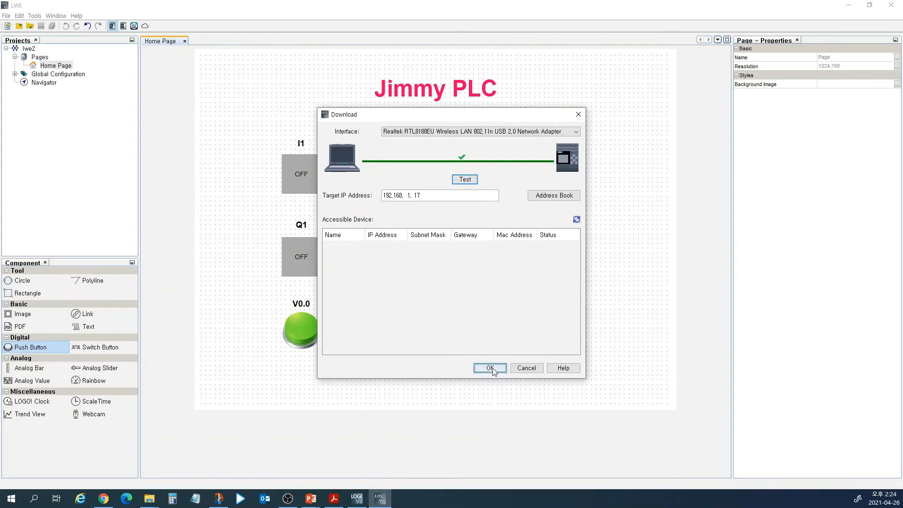
left_click(465, 274)
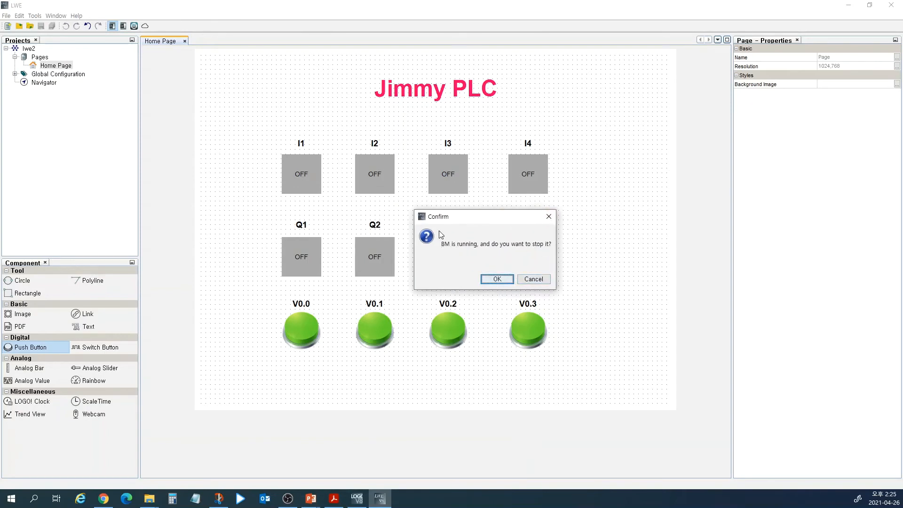
left_click(497, 279)
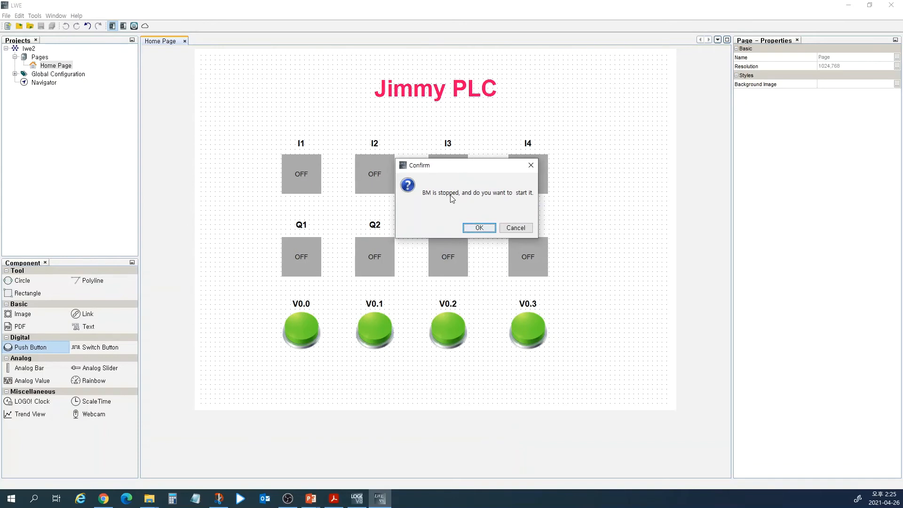
left_click(480, 228)
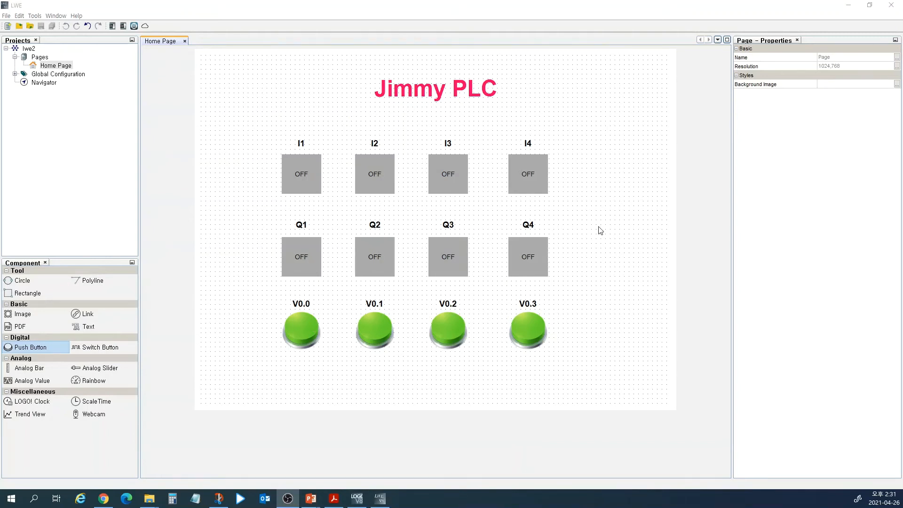
Examine the variable and on/off image properties of the I1–I4 and Q1–Q4 indicators on the home page.
left_click(600, 233)
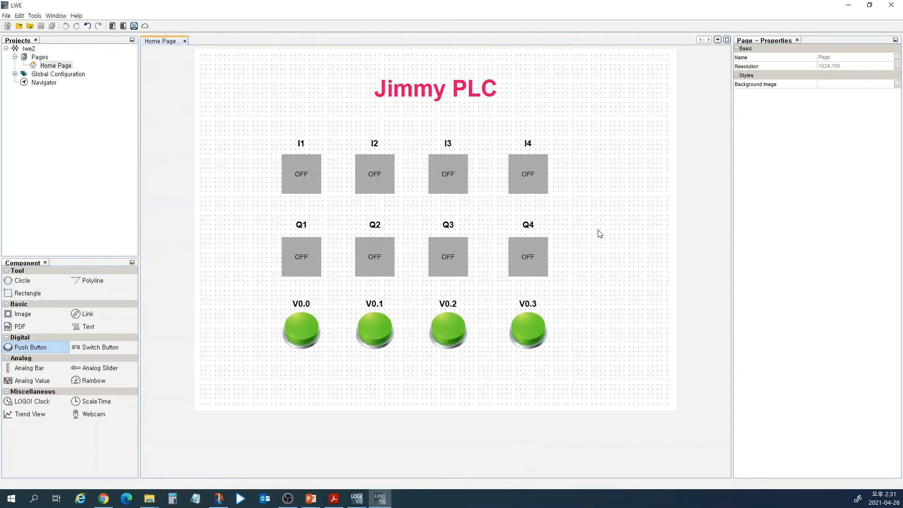
left_click(311, 180)
left_click(379, 183)
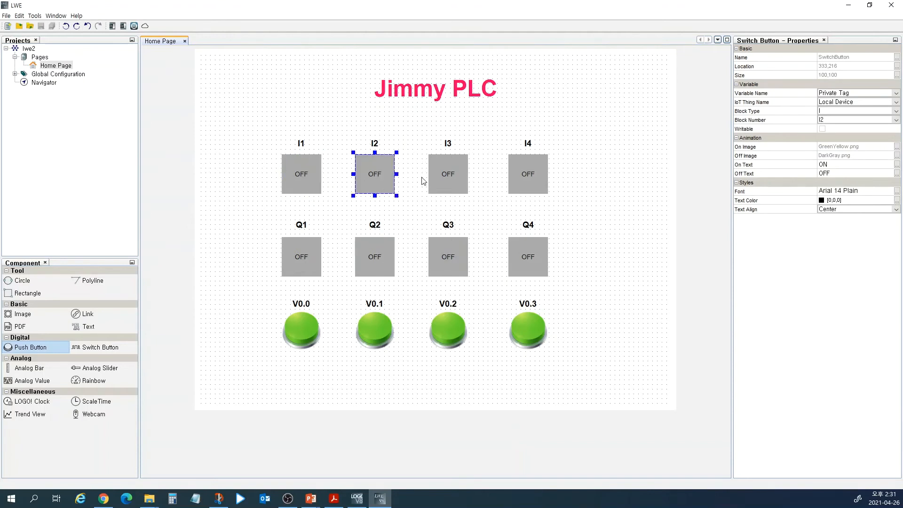
left_click(464, 182)
left_click(520, 179)
left_click(447, 182)
left_click(381, 174)
left_click(310, 178)
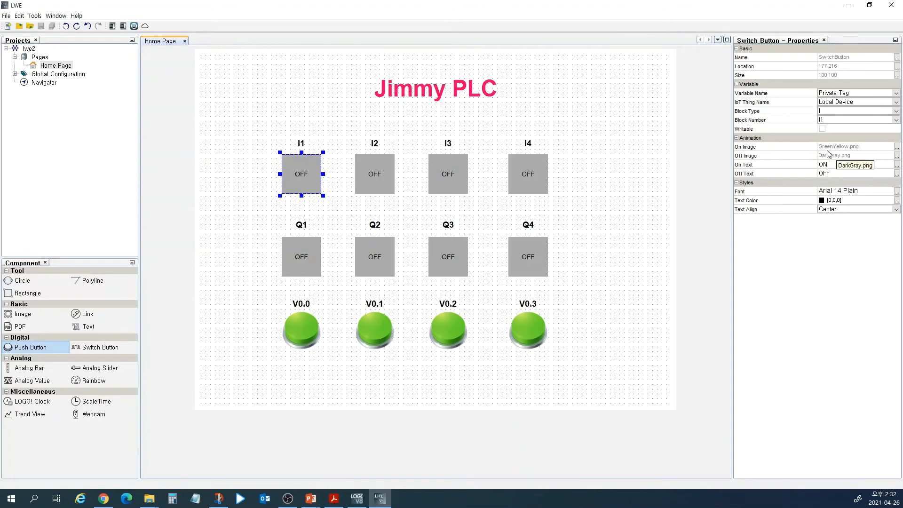
left_click(298, 256)
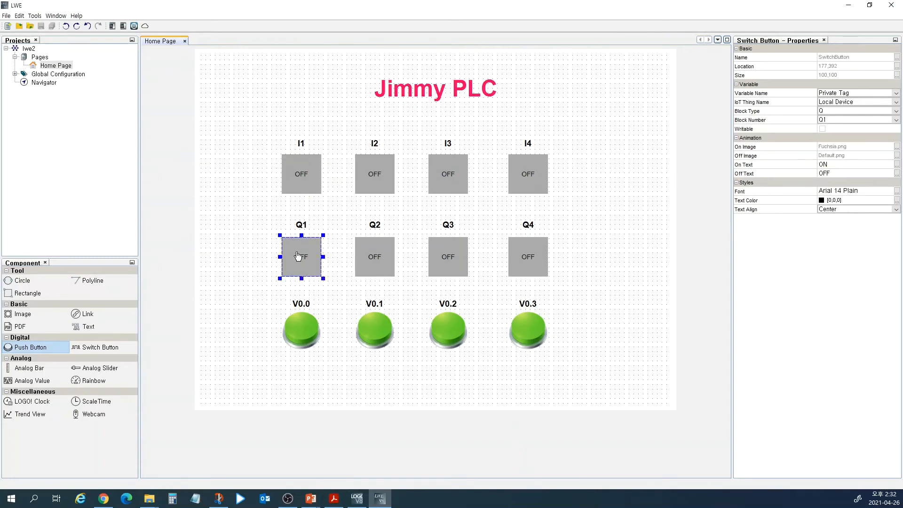
left_click(356, 258)
left_click(441, 256)
left_click(526, 258)
left_click(316, 184)
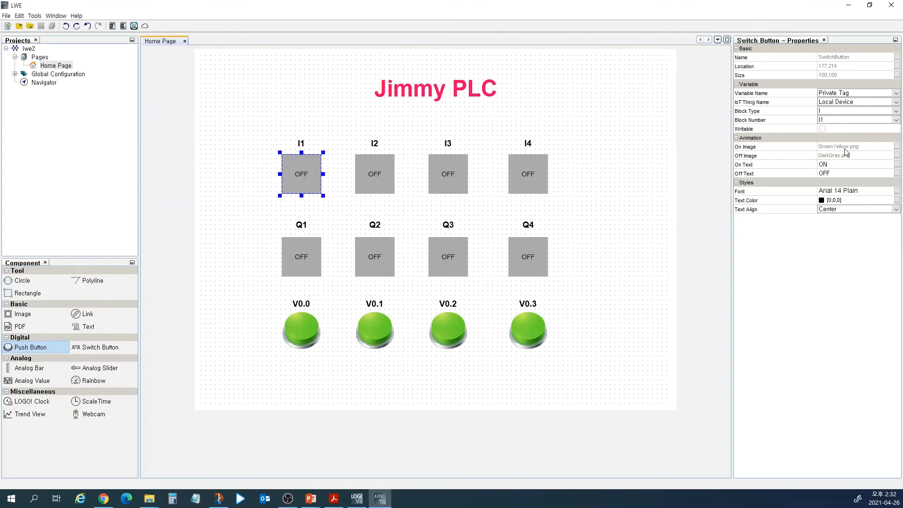
left_click(377, 184)
left_click(448, 178)
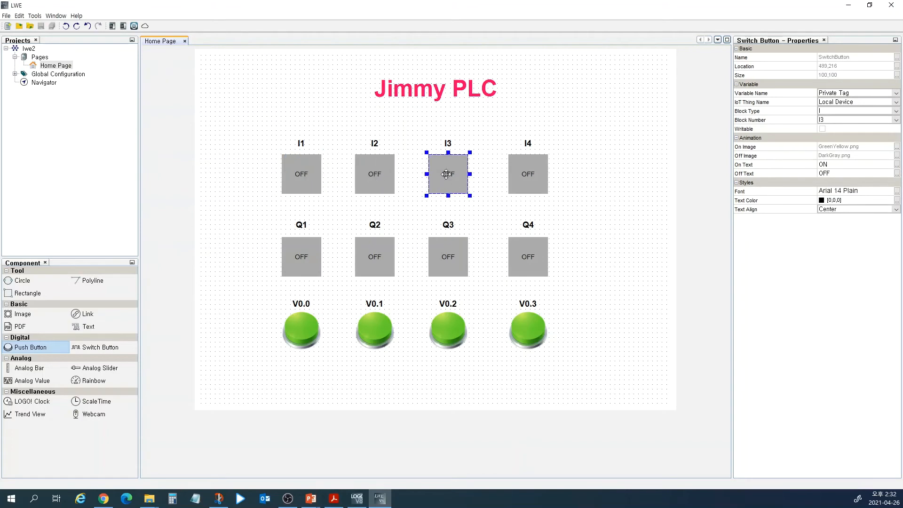
Set the off image of the I4 indicator to DarkGray.png from the Colors library.
left_click(535, 174)
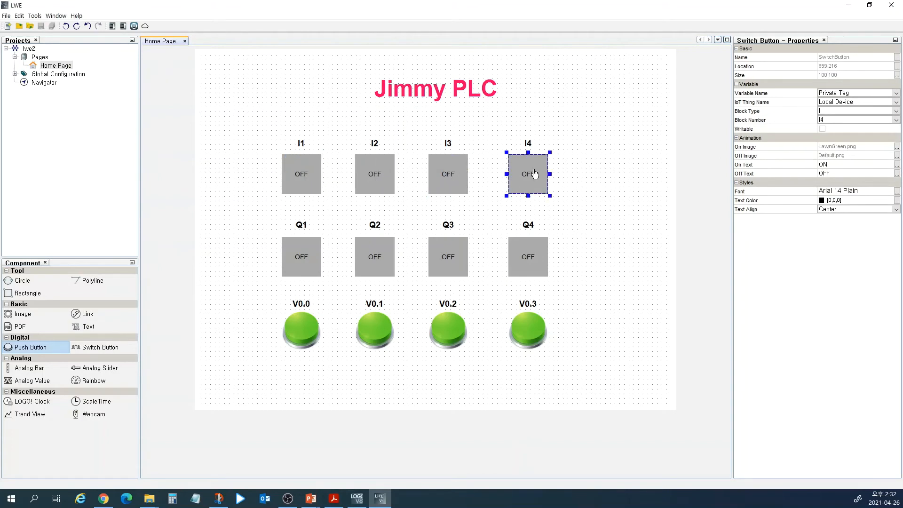
left_click(897, 157)
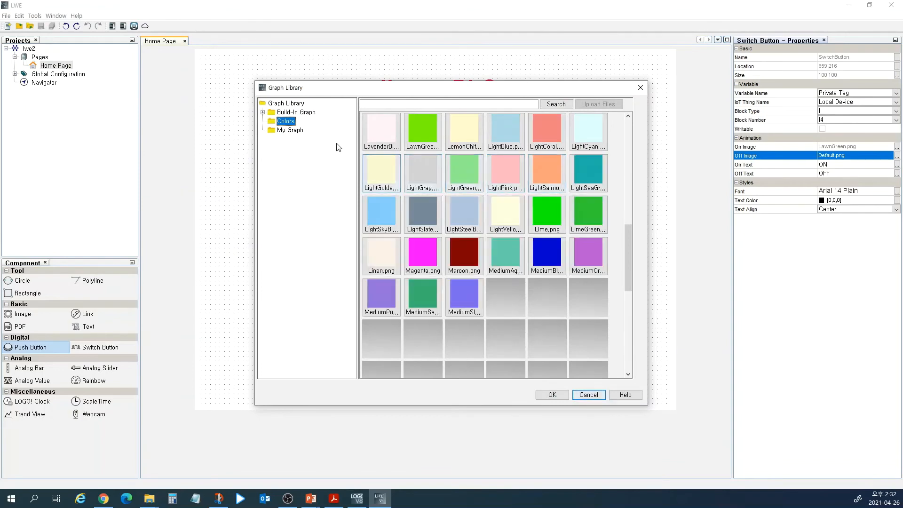
left_click_drag(629, 243, 630, 138)
left_click(374, 295)
left_click(552, 394)
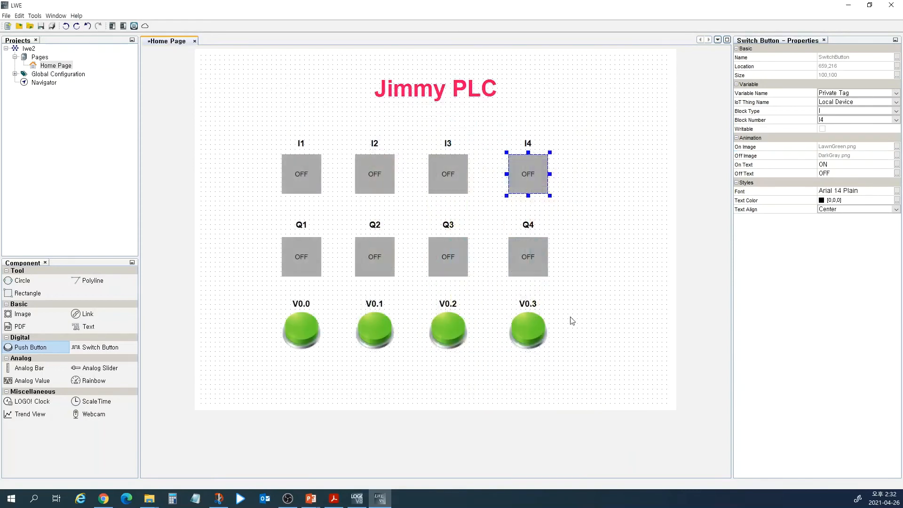
left_click(898, 156)
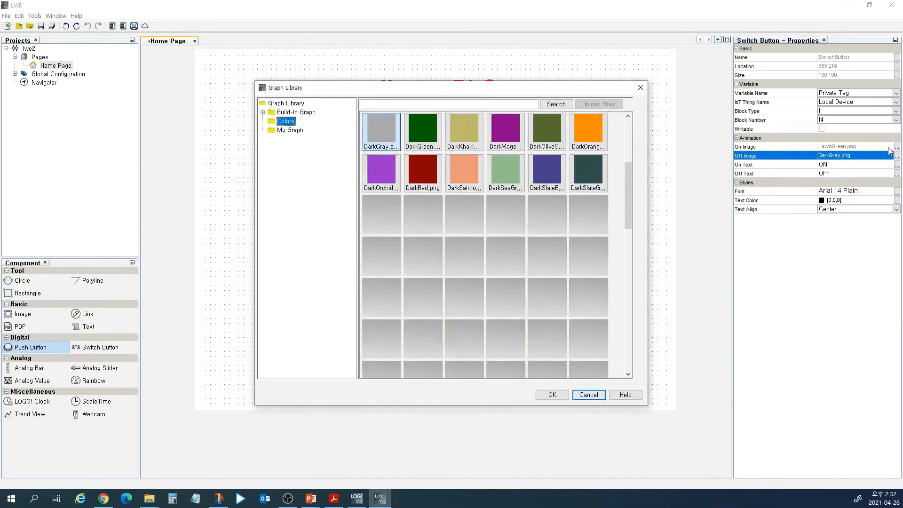
left_click(641, 88)
Set the on image of the I4 indicator to GreenYellow.png from the Colors library.
left_click(897, 147)
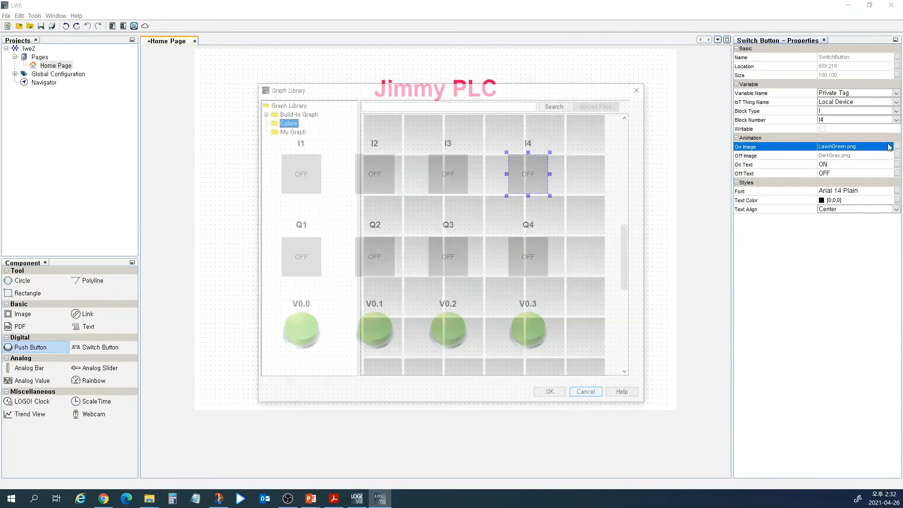
left_click_drag(630, 238, 629, 212)
left_click(554, 321)
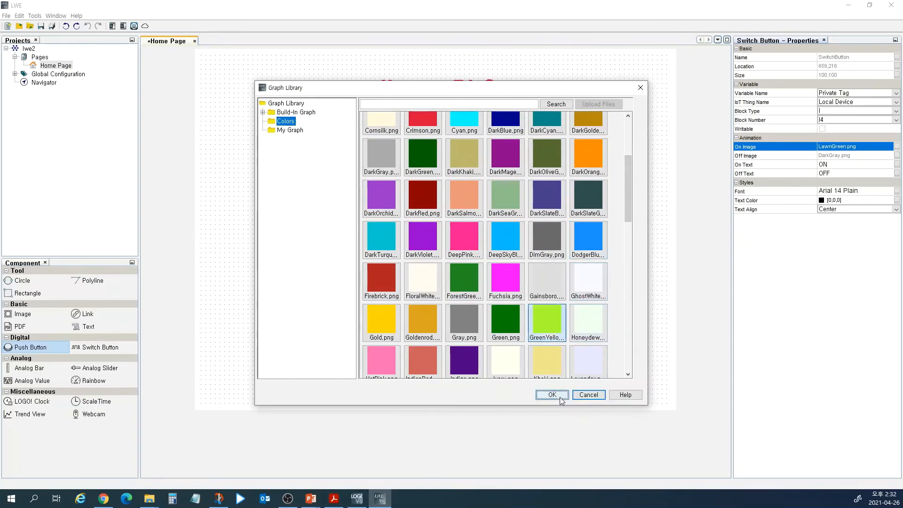
left_click(560, 397)
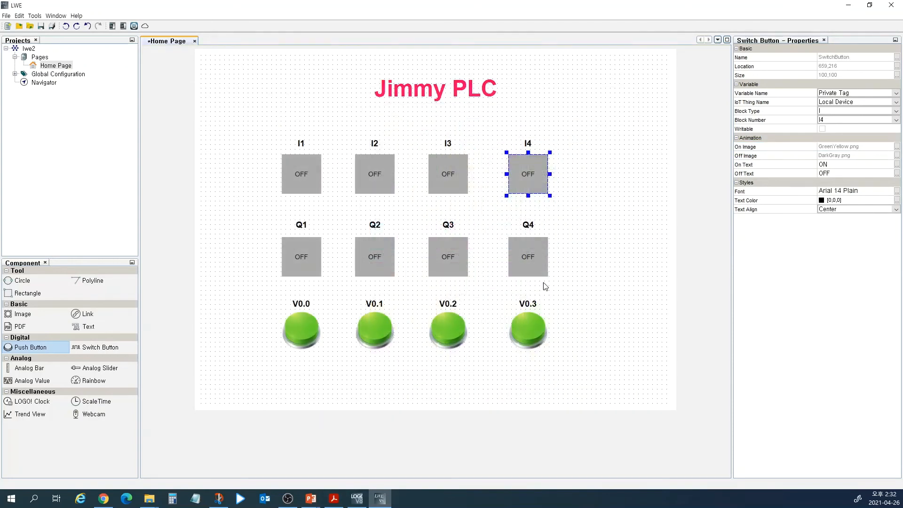
Switch to LOGO!Soft Comfort, open the Ethernet connection settings of Circuit Diagram2, and connect online to the LOGO! at 192.168.1.17.
left_click(312, 257)
left_click(357, 499)
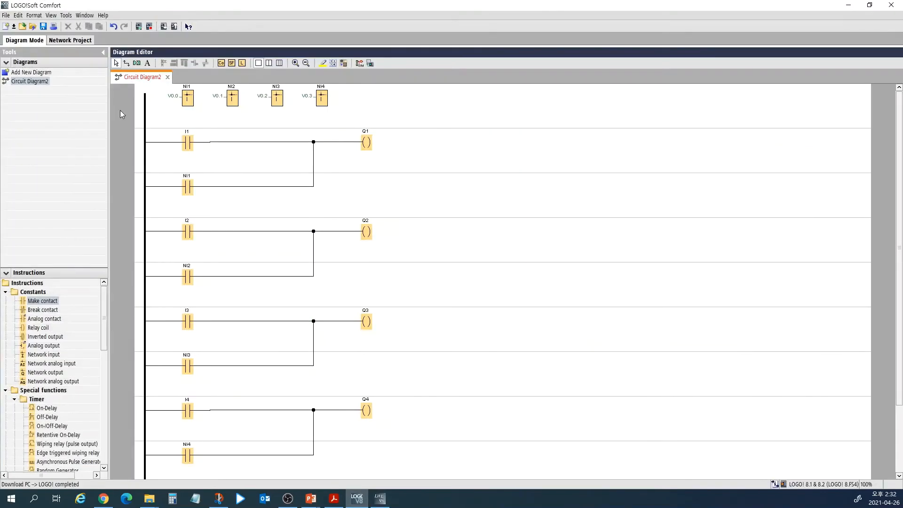
right_click(47, 80)
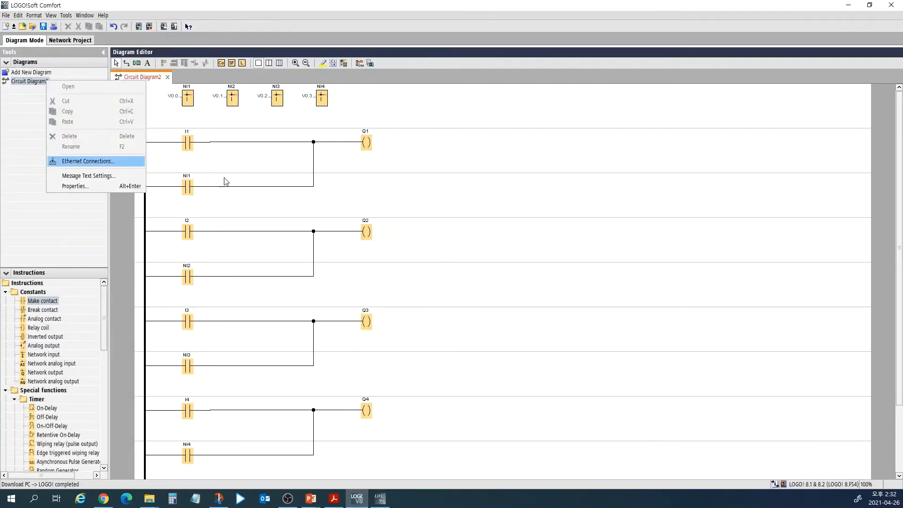
left_click(94, 161)
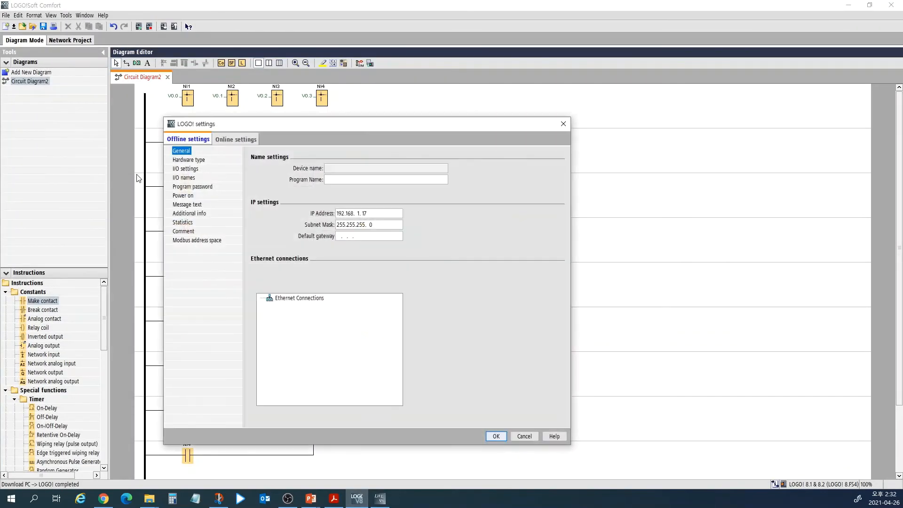
left_click(230, 141)
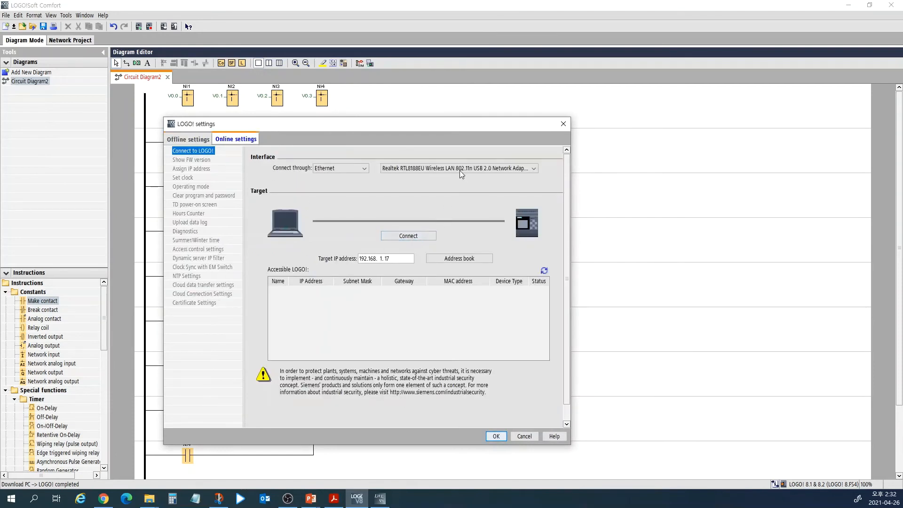
left_click(420, 233)
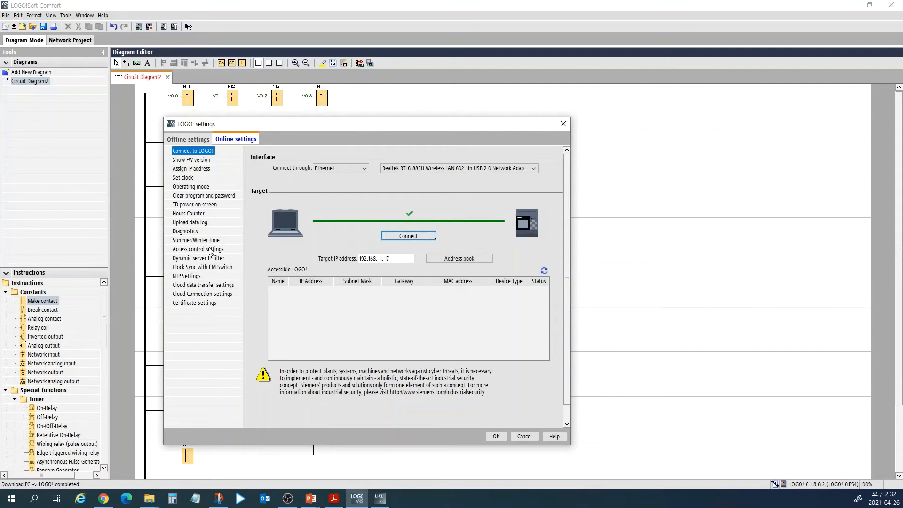
Open the access control settings with the device changed to STOP, then enter, repeat and apply a new Web server access password.
left_click(230, 250)
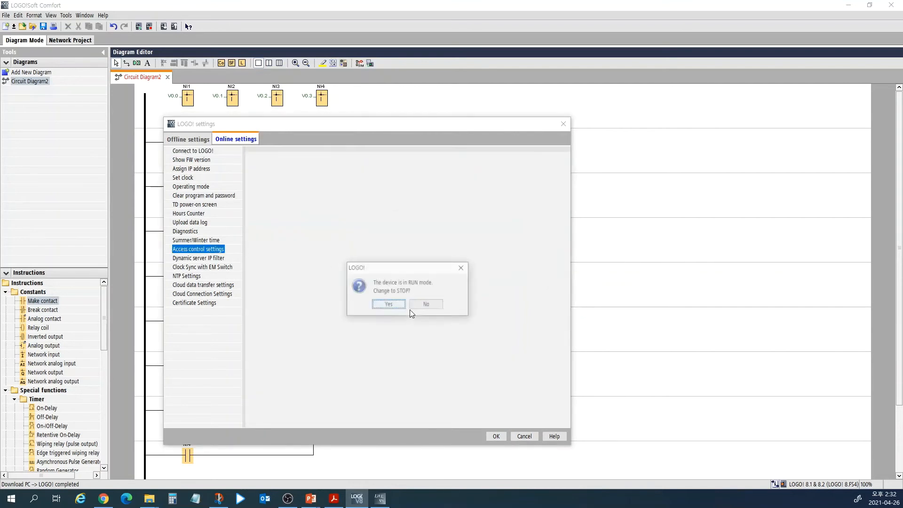
left_click(388, 305)
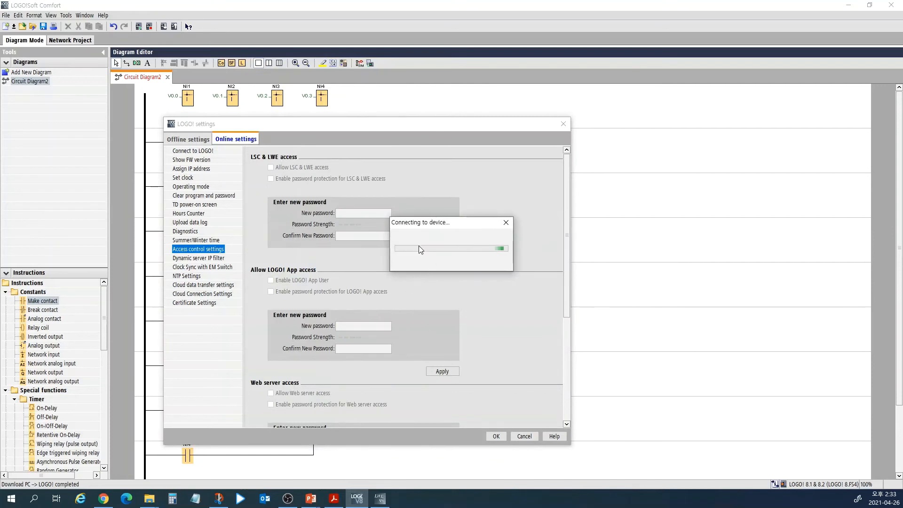
scroll(367, 358, "down", 3)
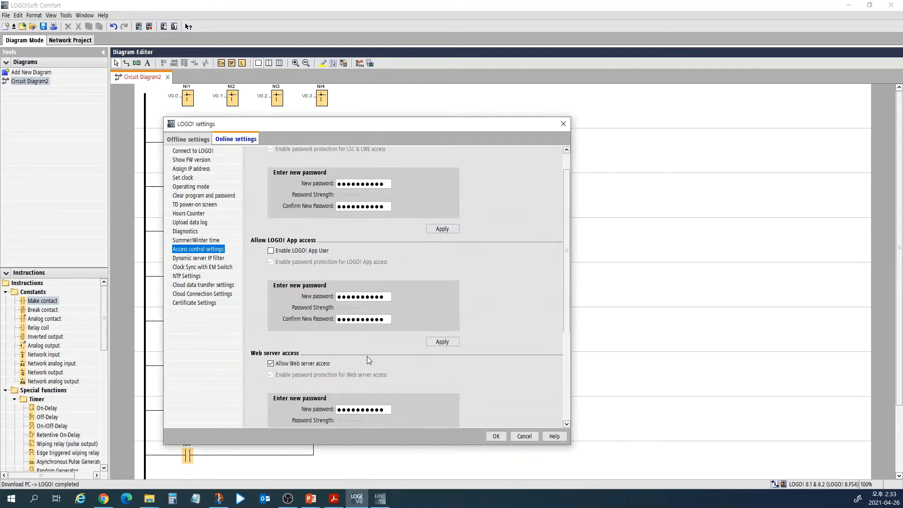
left_click(361, 374)
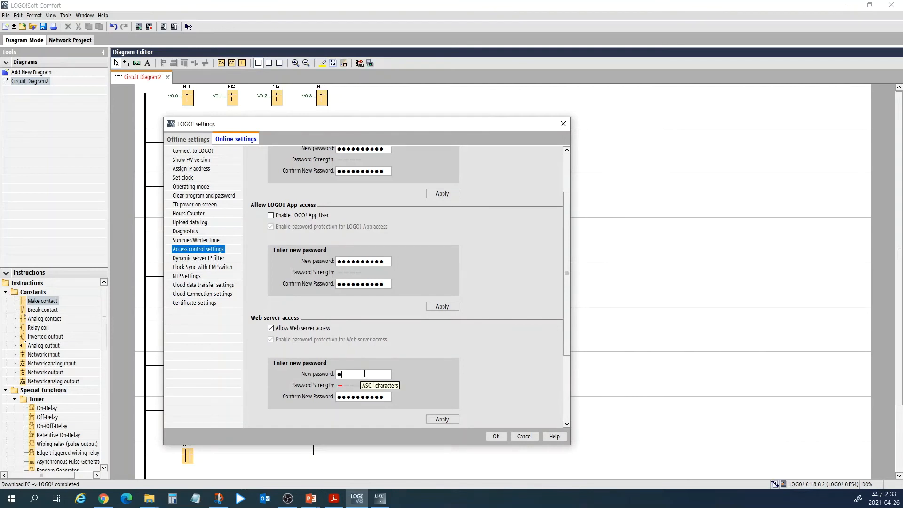
left_click(362, 397)
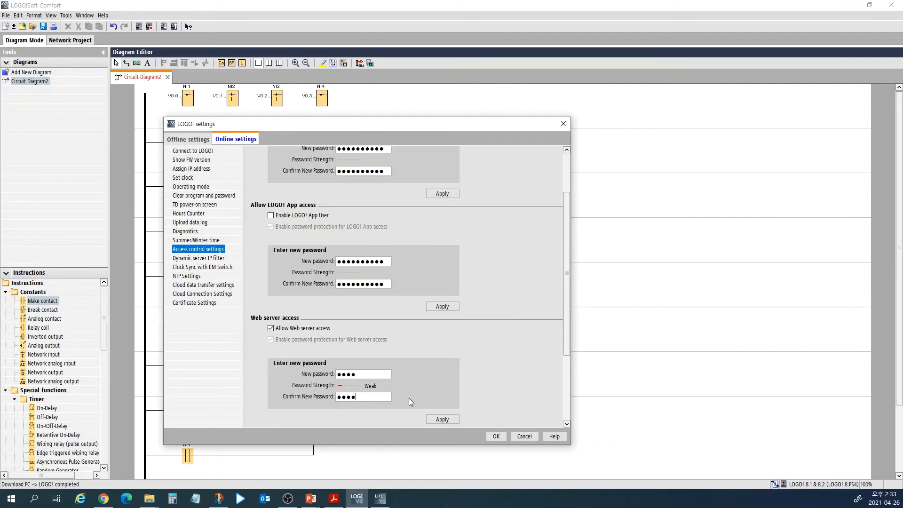
scroll(451, 382, "down", 2)
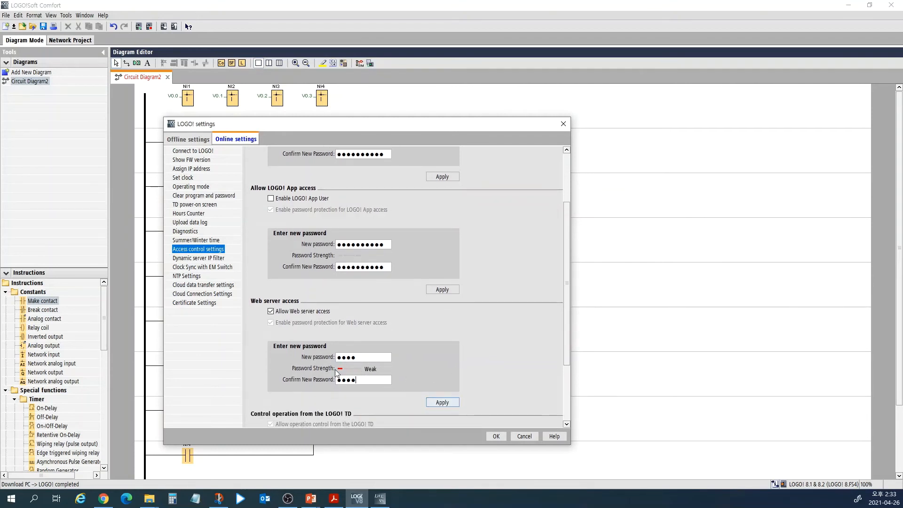
left_click(443, 404)
left_click(445, 403)
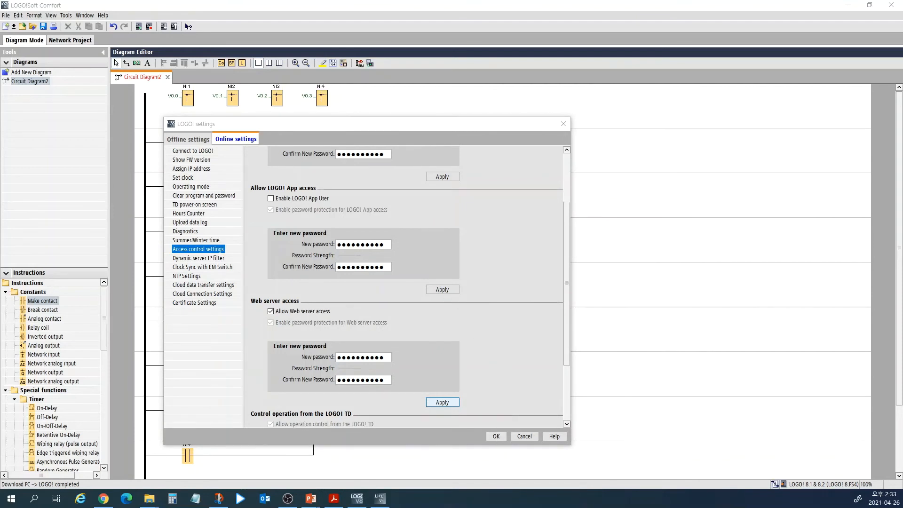
left_click(416, 262)
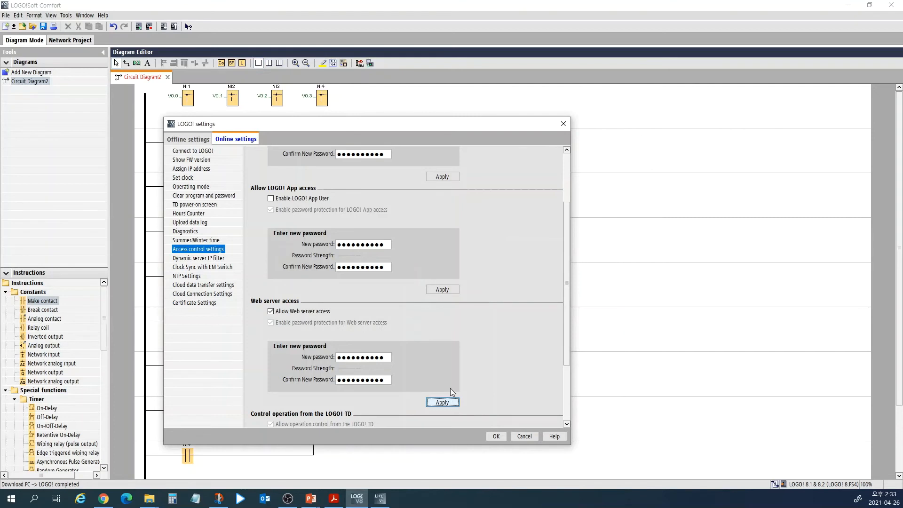
Confirm and close the LOGO! settings, and switch back to the home page in the LOGO! Web Editor.
left_click(496, 436)
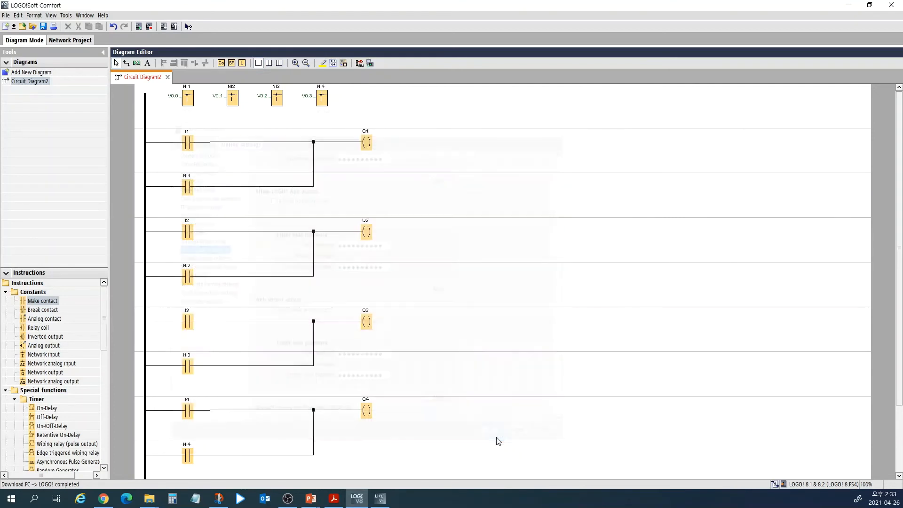
left_click(382, 496)
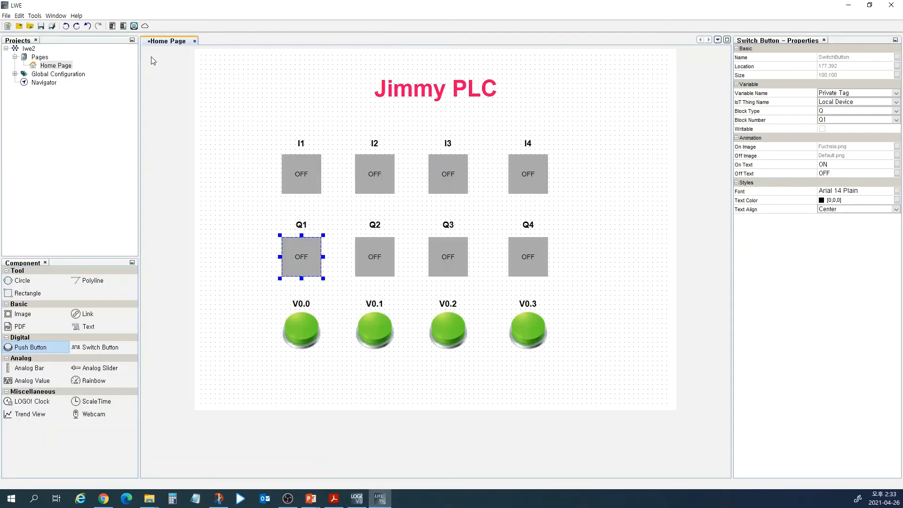
Save the web project and download it to the LOGO! at 192.168.1.17, confirming the download.
left_click(111, 26)
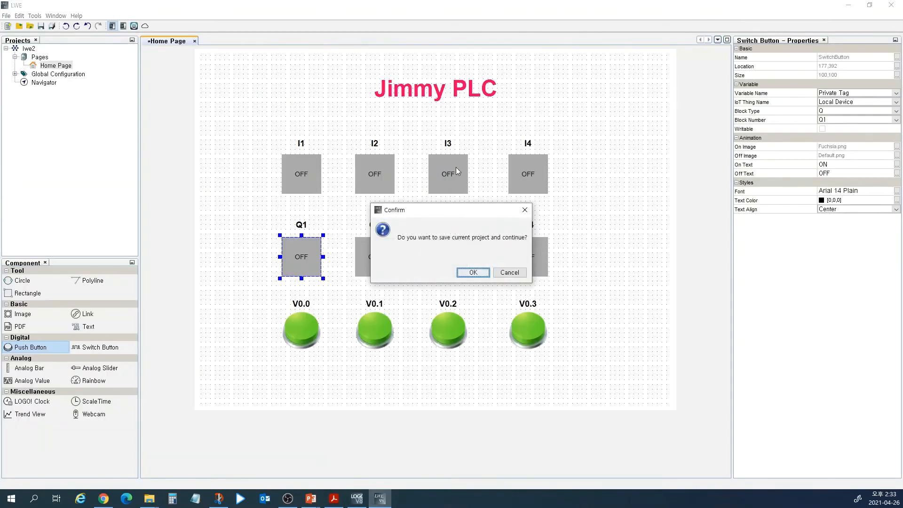
left_click(473, 273)
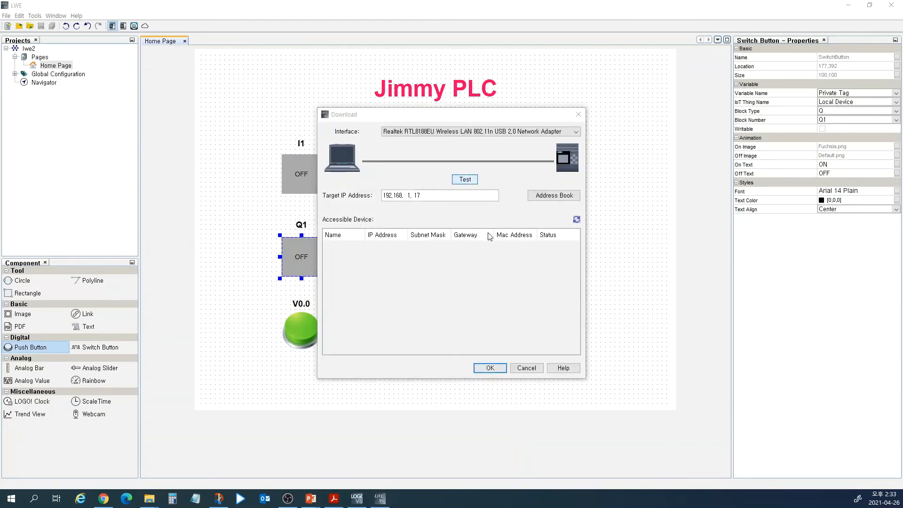
left_click(490, 369)
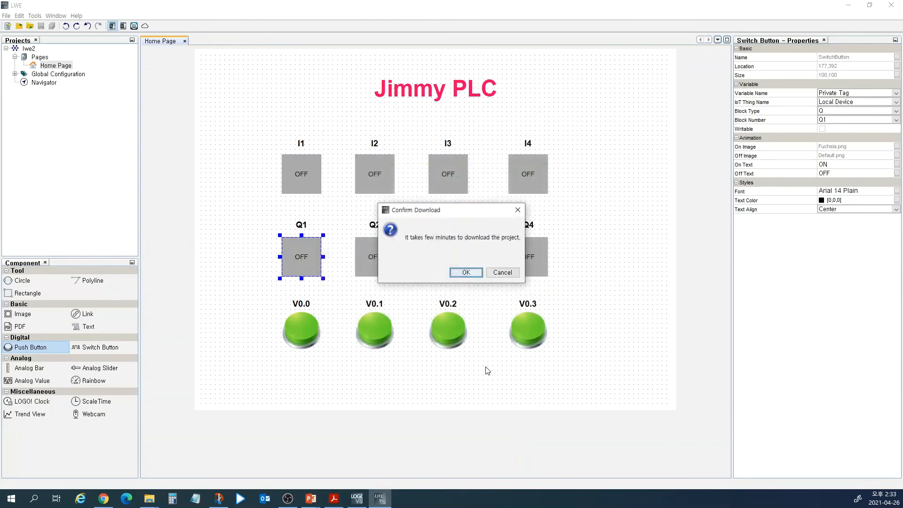
left_click(466, 273)
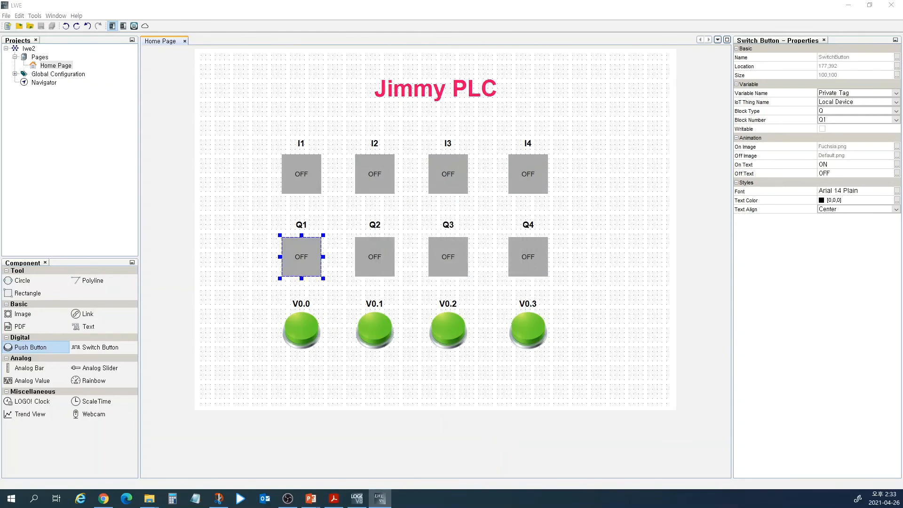
left_click(480, 267)
left_click(311, 265)
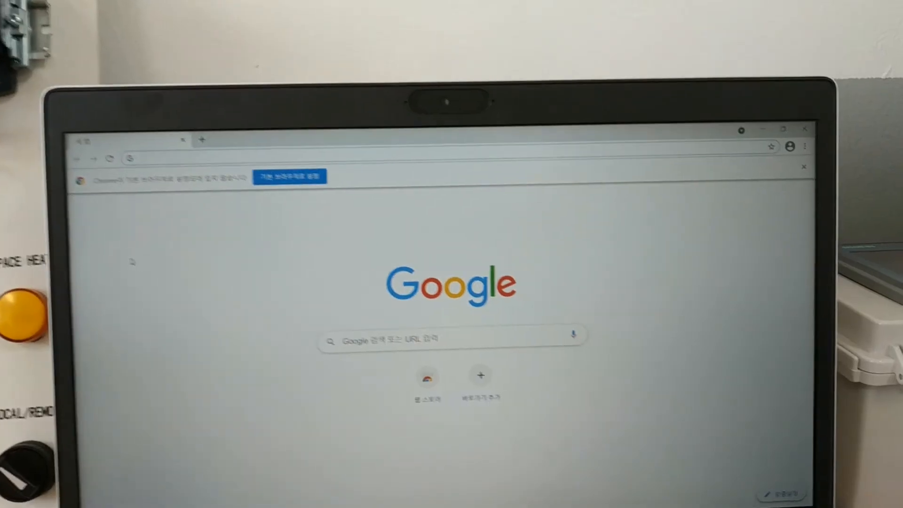
In Chrome, open the LOGO! web server logon page at 192.168.1.17.
type("192.1")
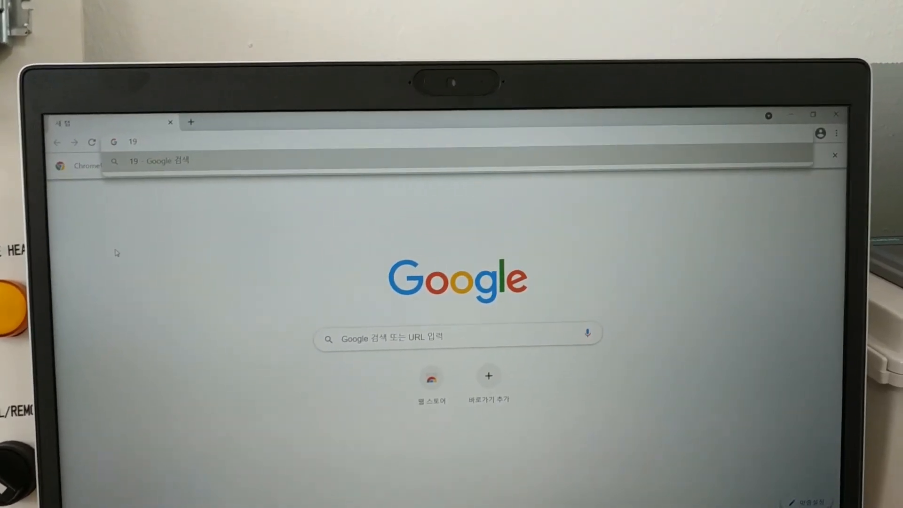
type("68.1.17")
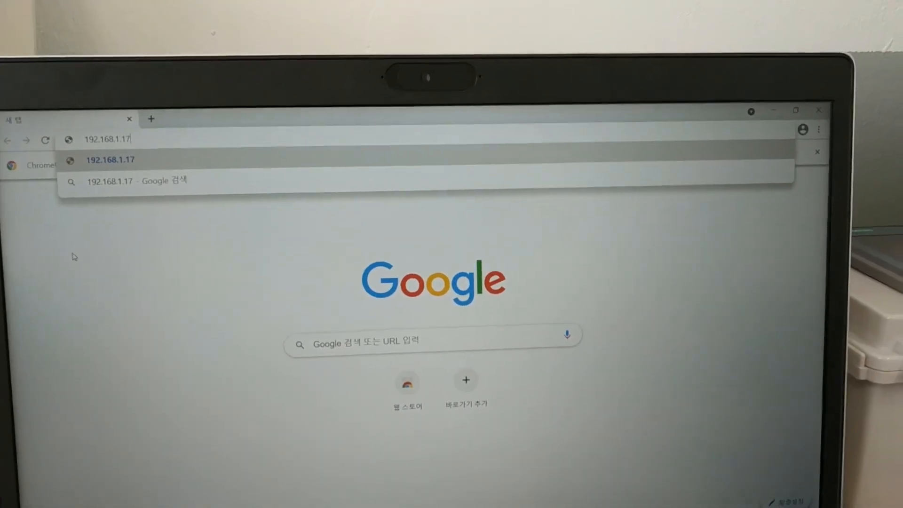
key("Return")
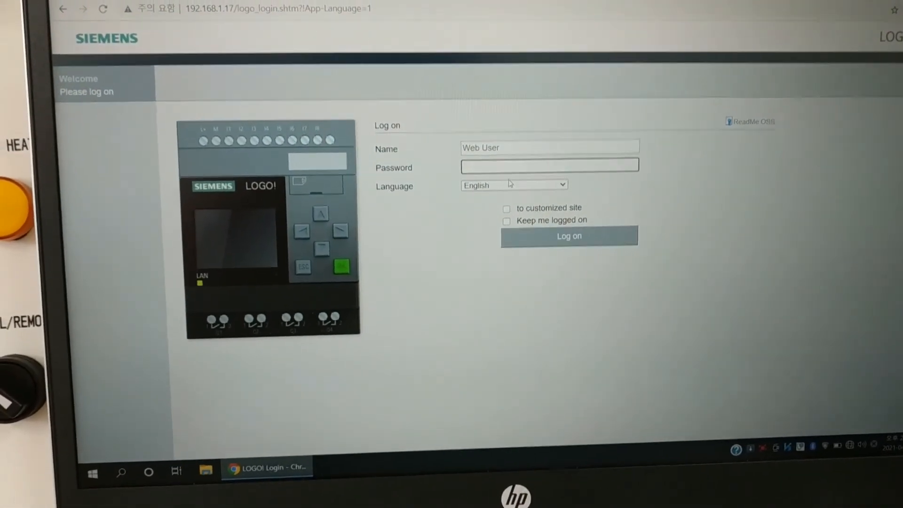
Log on to the customized site as Web User with the web server password, and save the password in the browser.
type("•••")
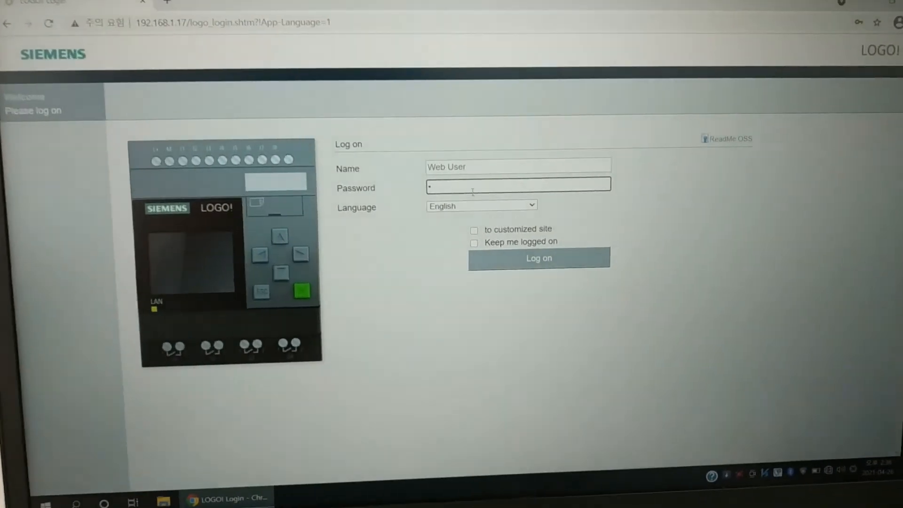
type("•")
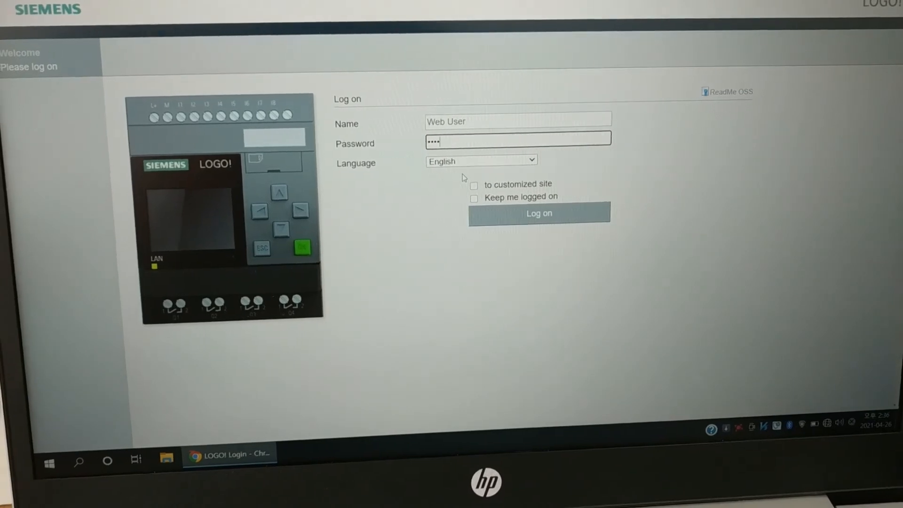
left_click(472, 189)
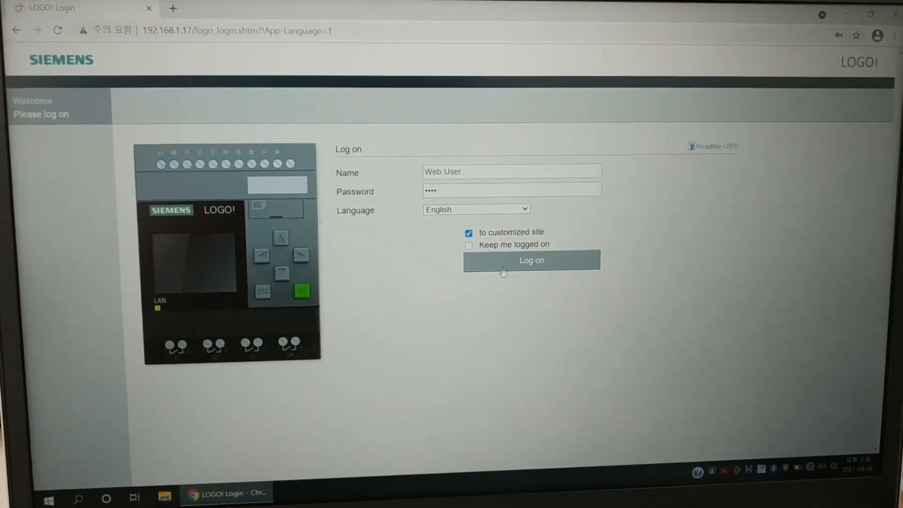
left_click(510, 264)
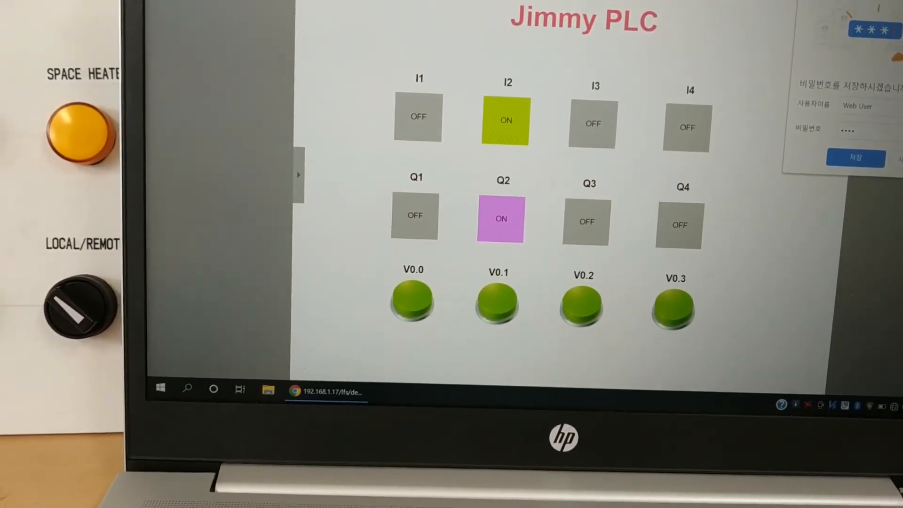
left_click(867, 153)
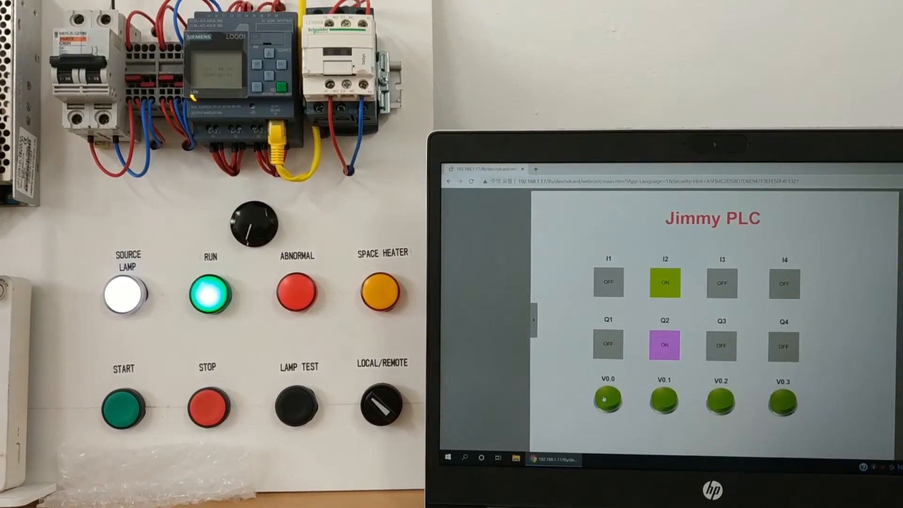
Test the custom web page by operating the V0.0, V0.2 and V0.3 push buttons.
left_click(604, 399)
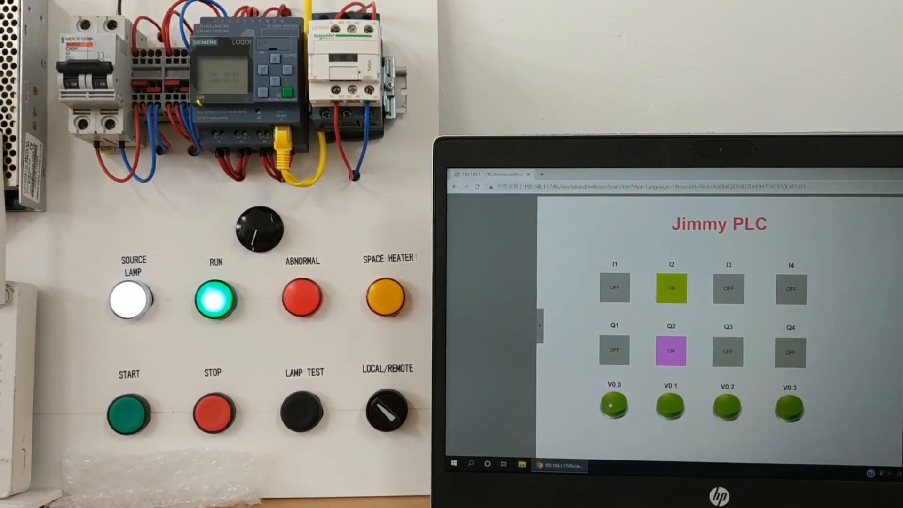
left_click(615, 404)
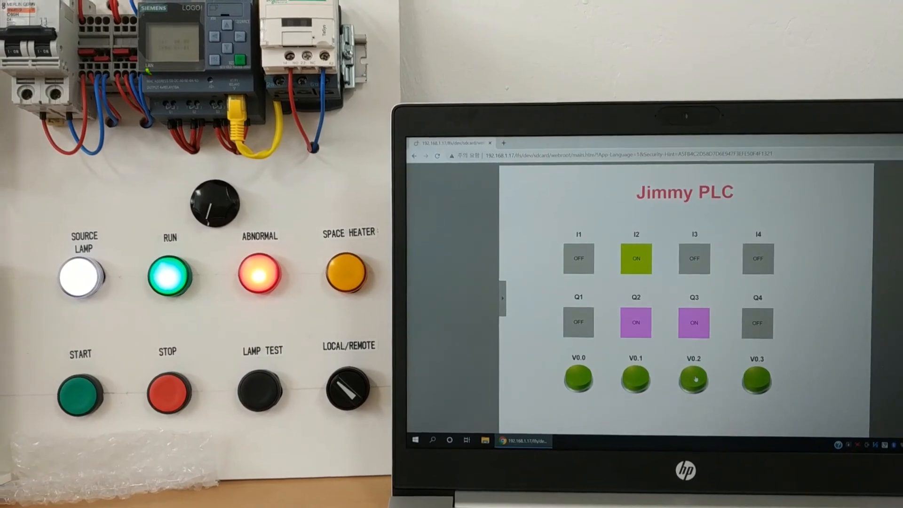
left_click(695, 379)
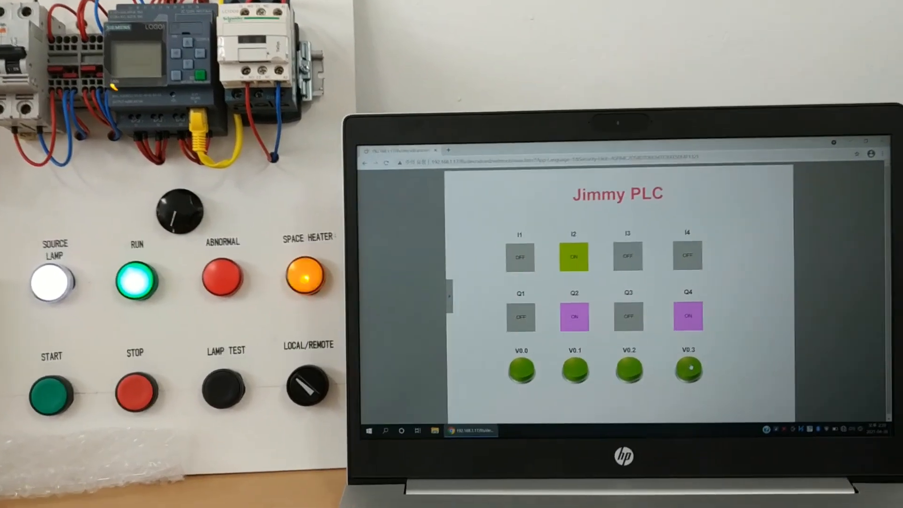
left_click(711, 385)
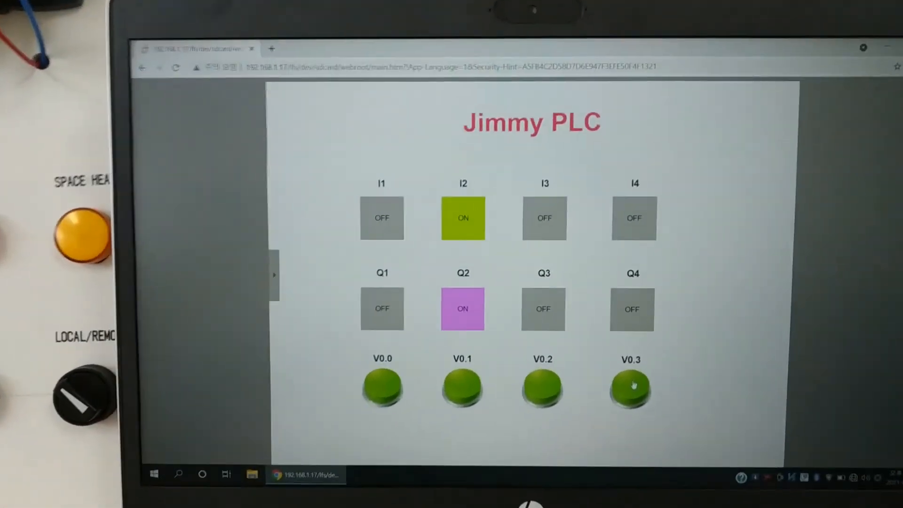